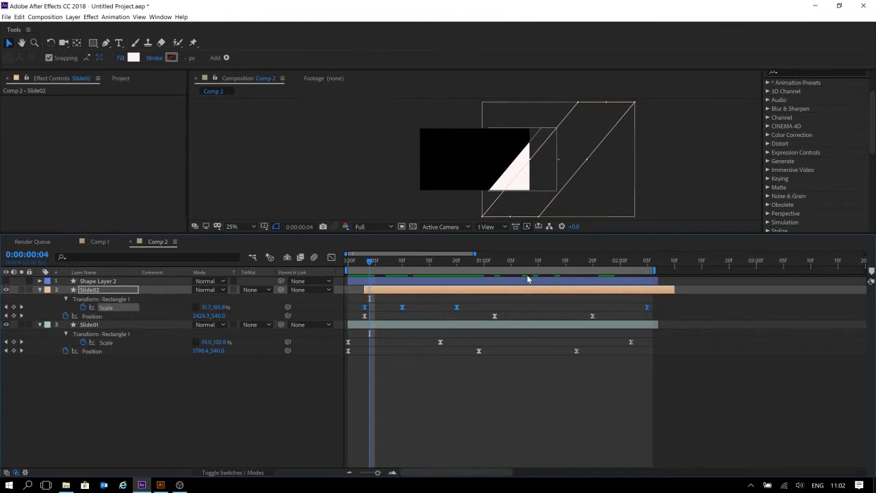
- Delete Slide02's second Scale keyframe, at 0:00:00:10
{"action": "left_click", "coordinate": [487, 412]}
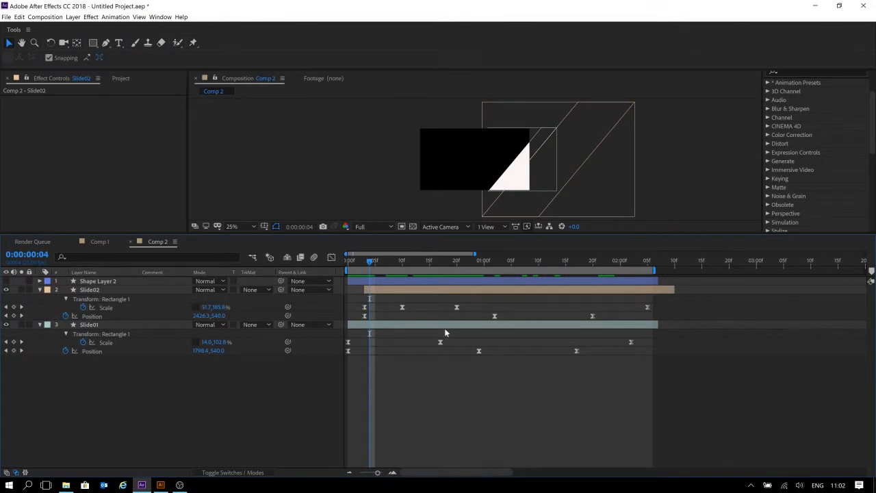
{"action": "left_click_drag", "start_coordinate": [371, 261], "coordinate": [407, 261]}
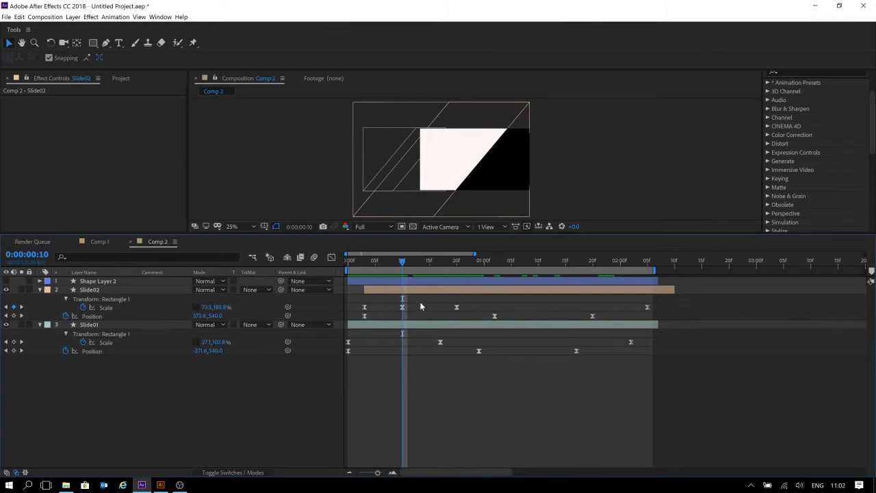
{"action": "left_click_drag", "start_coordinate": [421, 301], "coordinate": [395, 319]}
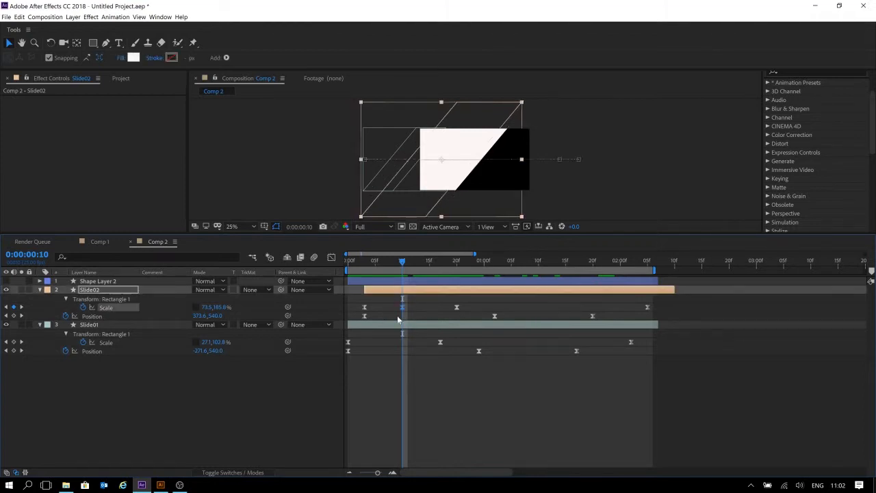
{"action": "key", "text": "Delete"}
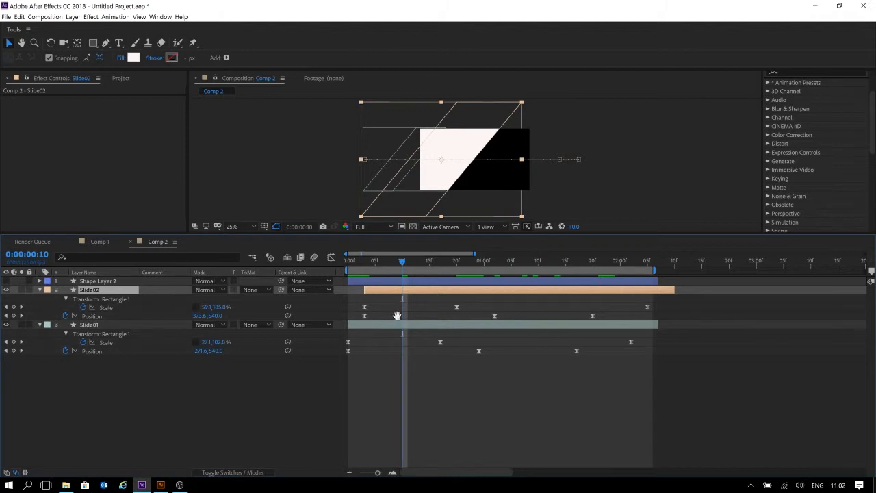
- Play the composition to check how the two sliding stripes move
{"action": "key", "text": "space"}
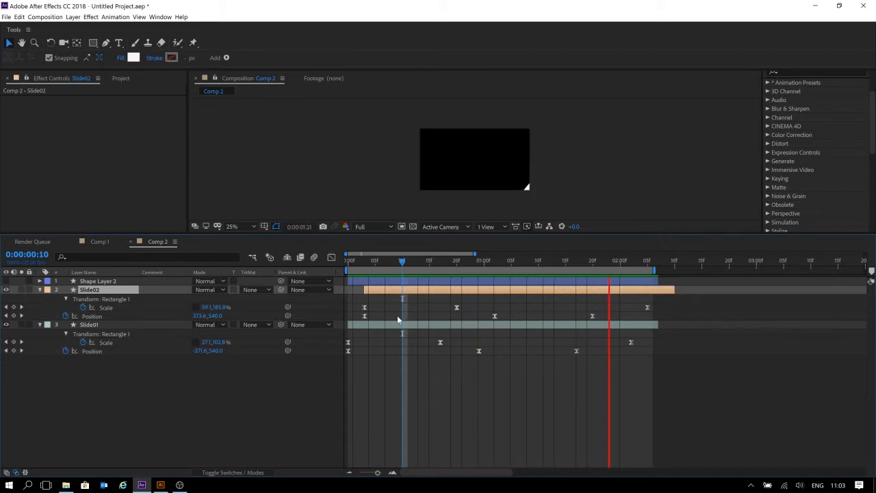
{"action": "key", "text": "space"}
{"action": "left_click", "coordinate": [548, 383]}
{"action": "key", "text": "space"}
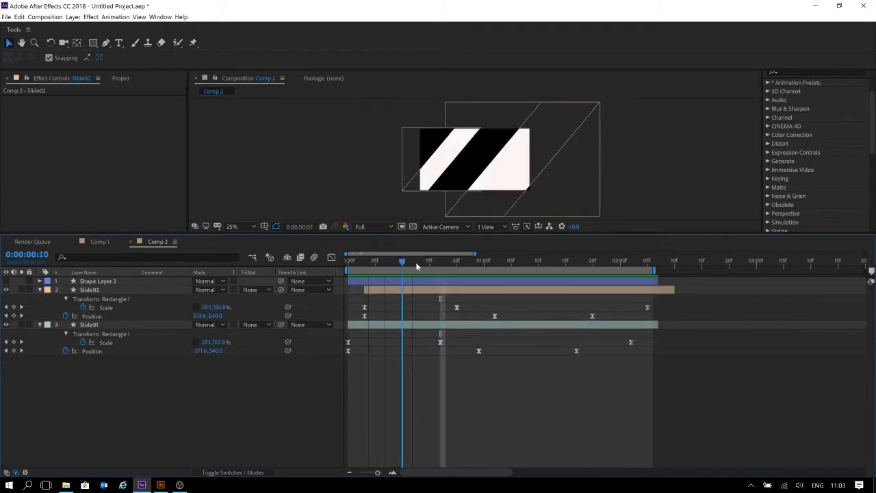
{"action": "key", "text": "space"}
- Set the Slide02 layer's opacity to 52% and preview the animation
{"action": "left_click", "coordinate": [104, 291]}
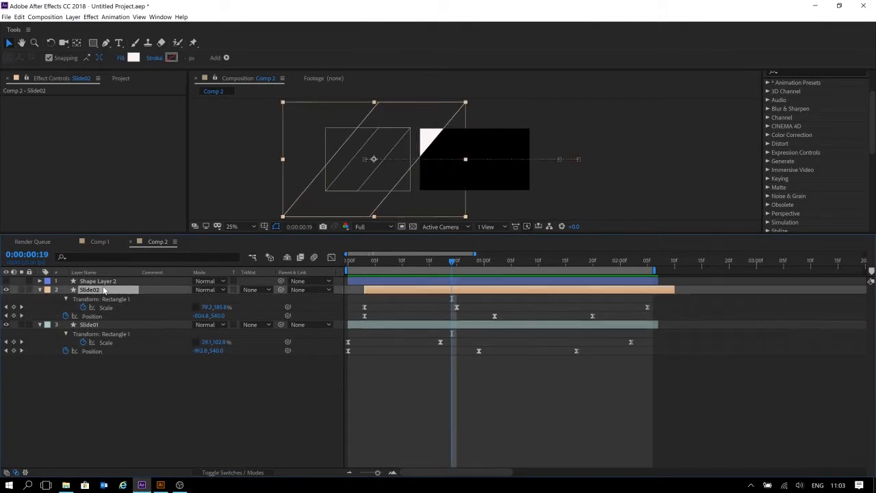
{"action": "key", "text": "t"}
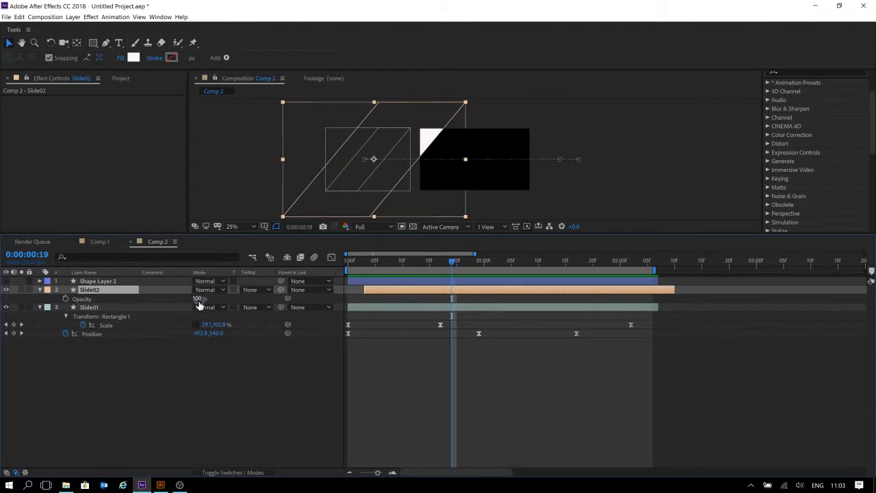
{"action": "mouse_move", "coordinate": [197, 299]}
{"action": "left_mouse_down"}
{"action": "mouse_move", "coordinate": [154, 301]}
{"action": "mouse_move", "coordinate": [206, 299]}
{"action": "left_mouse_up"}
{"action": "key", "text": "space"}
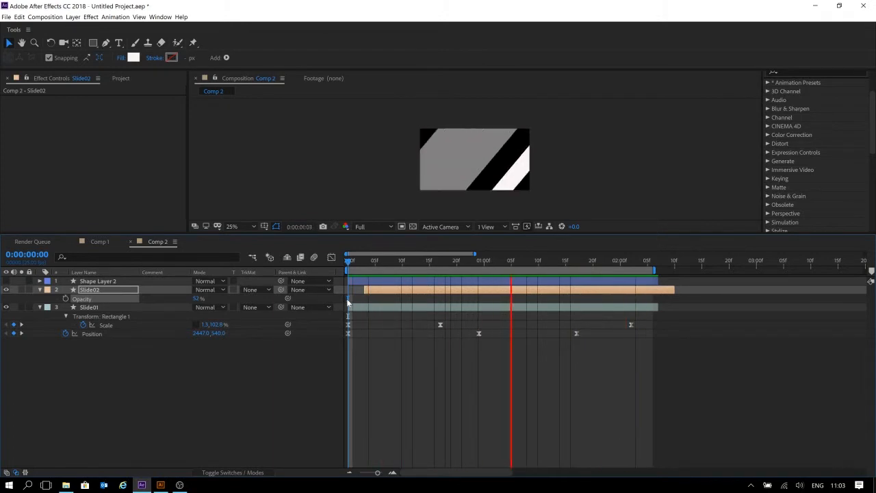
{"action": "key", "text": "space"}
{"action": "left_click", "coordinate": [632, 378]}
- Add a text layer reading "Slide_EM" over the composition, working at about 0:00:01:05
{"action": "left_click_drag", "start_coordinate": [511, 263], "coordinate": [511, 299]}
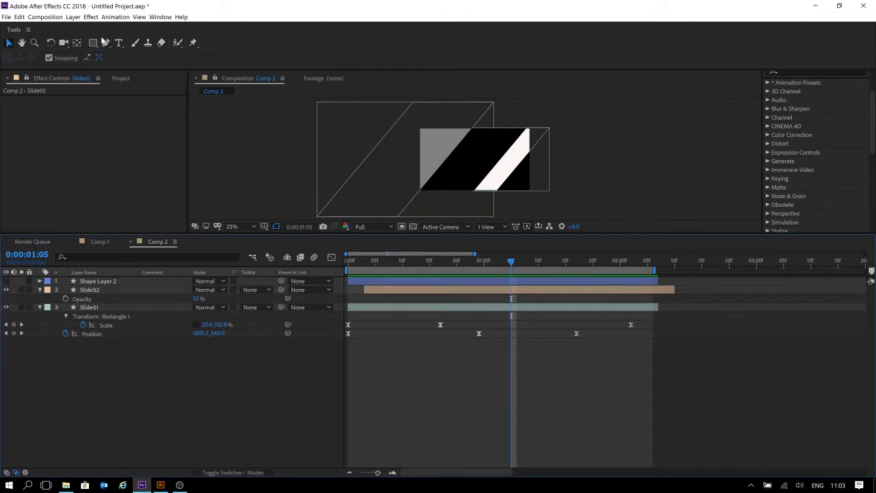
{"action": "left_click", "coordinate": [118, 42]}
{"action": "left_click", "coordinate": [457, 164]}
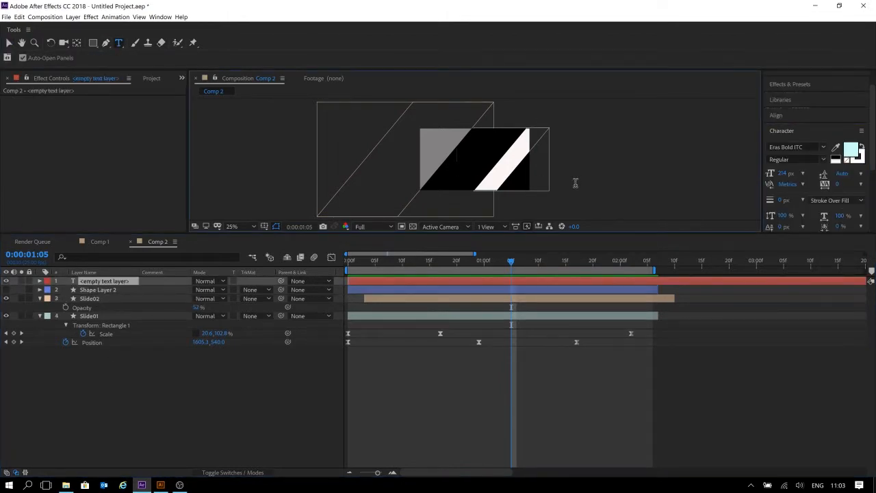
{"action": "type", "text": "Slide"}
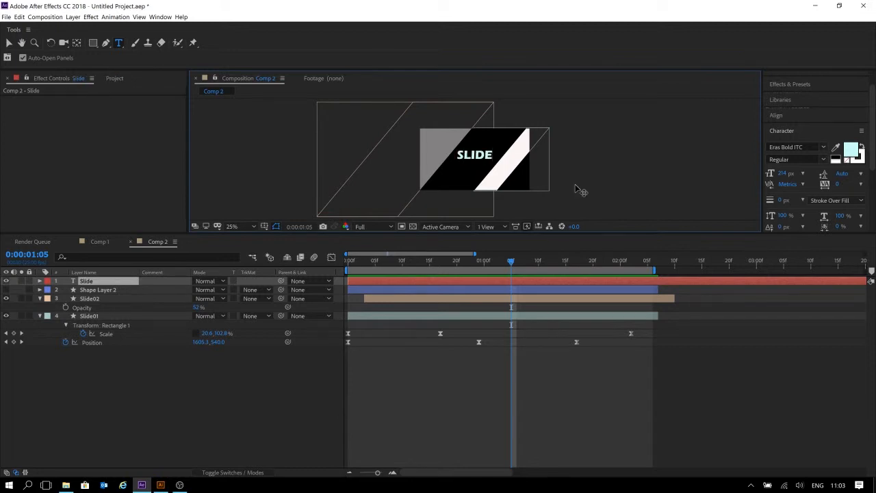
{"action": "type", "text": "ME"}
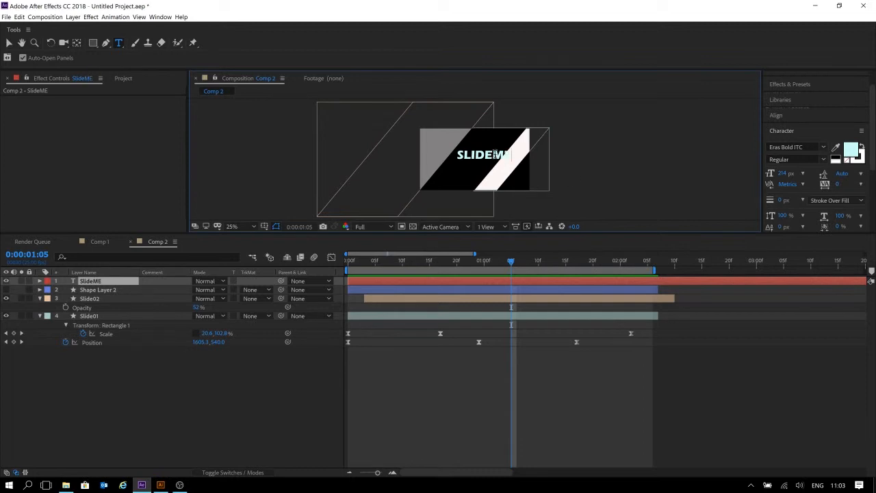
{"action": "left_click_drag", "start_coordinate": [493, 154], "coordinate": [515, 154]}
{"action": "type", "text": "_EM"}
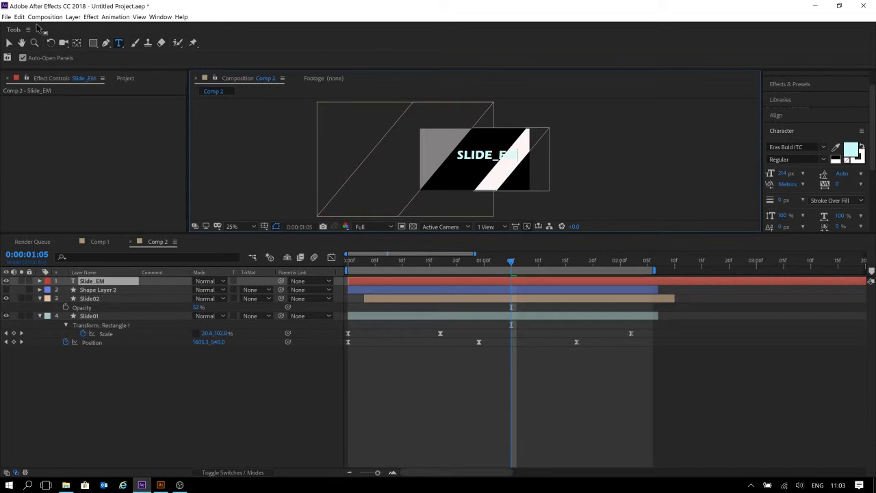
- Move the Slide_EM text to the centre of the composition frame
{"action": "left_click", "coordinate": [9, 42]}
{"action": "mouse_move", "coordinate": [472, 158]}
{"action": "left_mouse_down"}
{"action": "mouse_move", "coordinate": [435, 159]}
{"action": "mouse_move", "coordinate": [461, 161]}
{"action": "left_mouse_up"}
{"action": "left_click", "coordinate": [603, 416]}
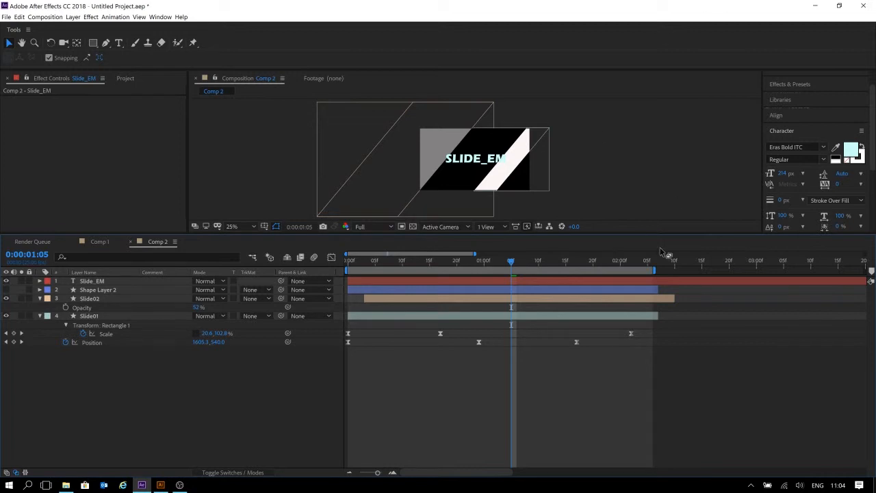
{"action": "left_click", "coordinate": [111, 300]}
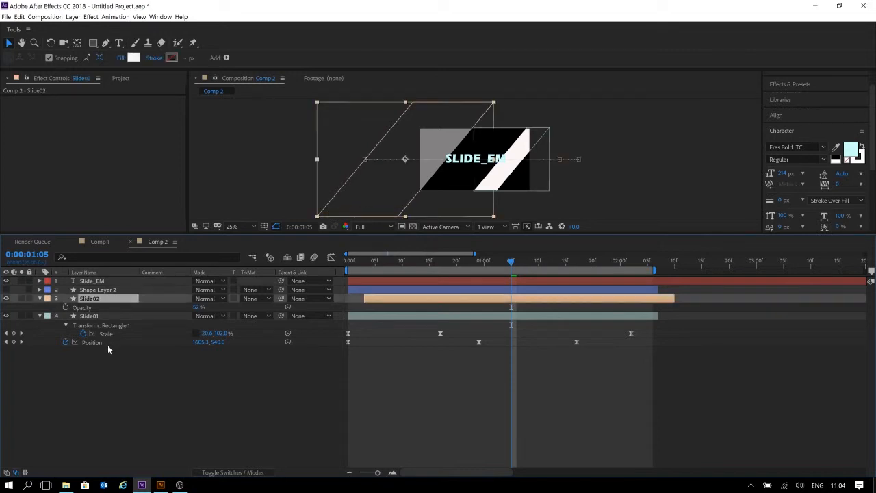
{"action": "left_click", "coordinate": [133, 315], "text": "ctrl"}
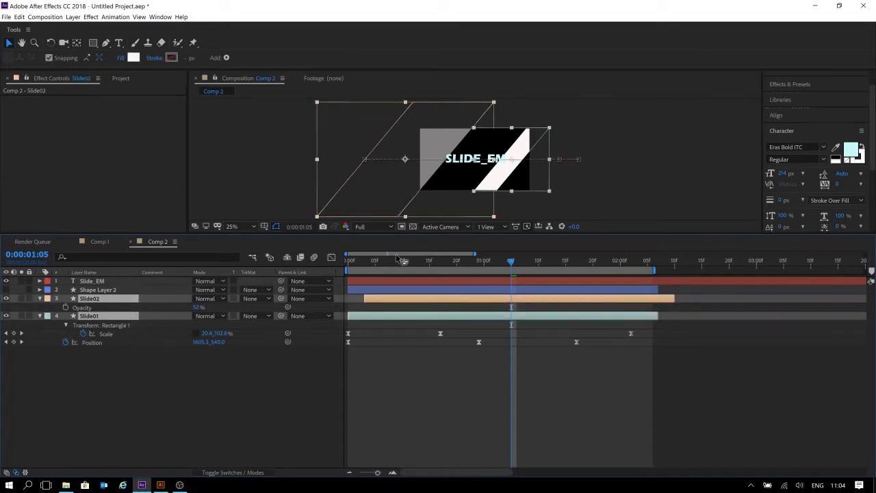
{"action": "left_click", "coordinate": [143, 299]}
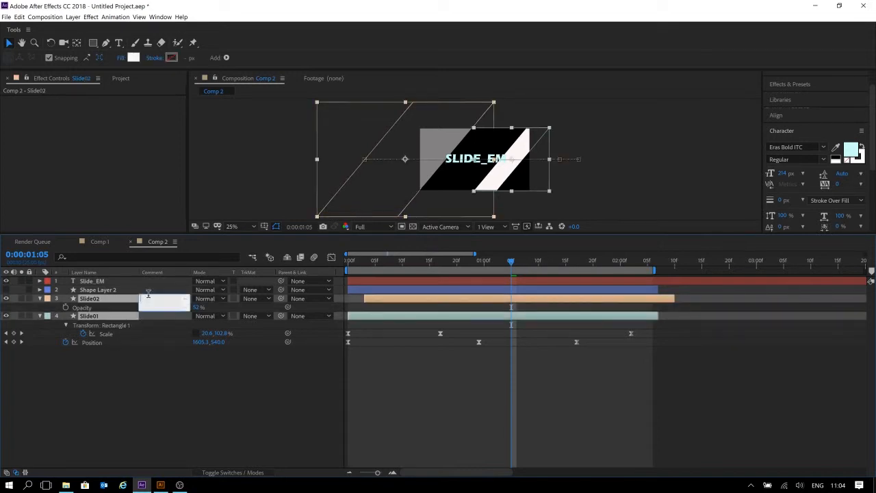
{"action": "left_click", "coordinate": [416, 379]}
{"action": "left_click", "coordinate": [124, 299]}
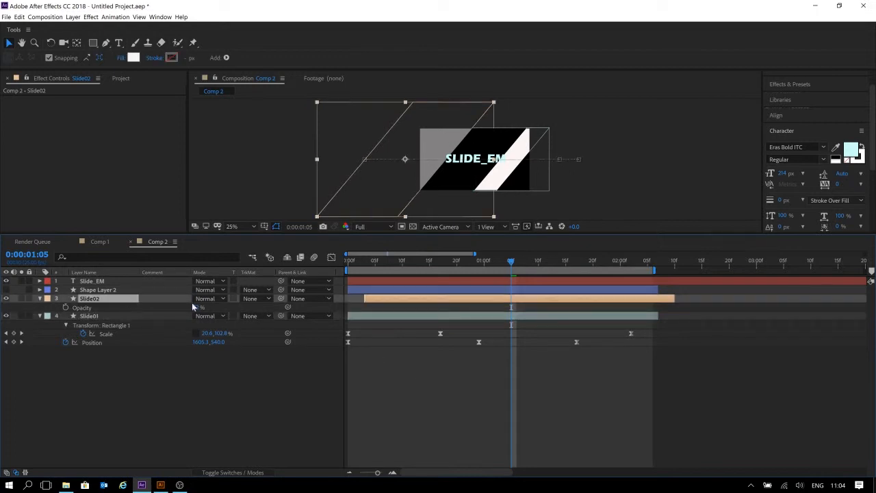
- Duplicate the Slide01 layer, shift the copy about two frames earlier in time, and preview the animation
{"action": "left_click", "coordinate": [432, 317]}
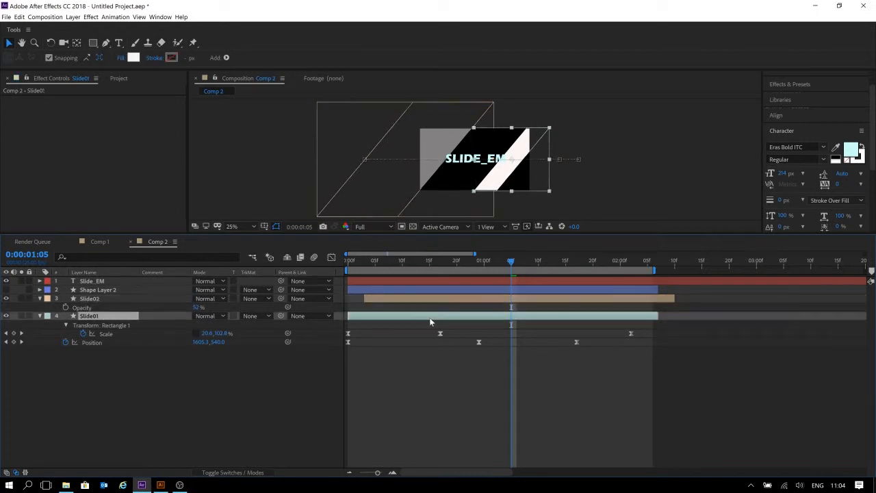
{"action": "key", "text": "ctrl+d"}
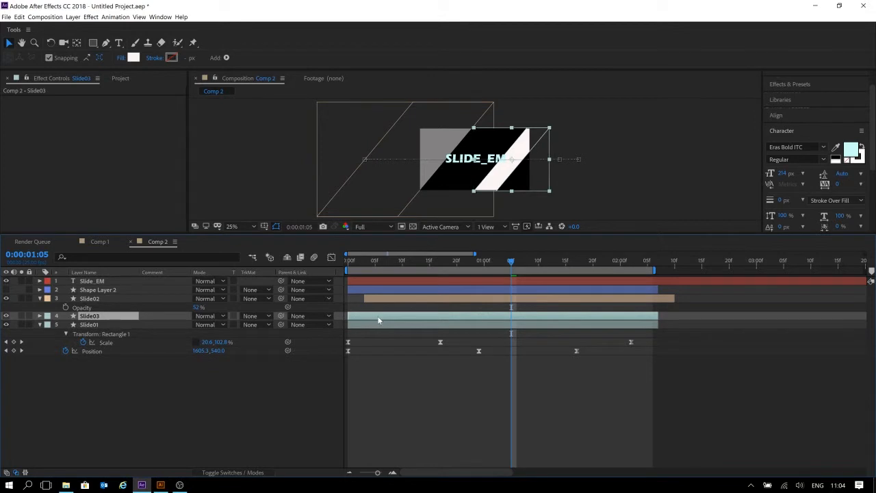
{"action": "mouse_move", "coordinate": [373, 320]}
{"action": "left_mouse_down"}
{"action": "mouse_move", "coordinate": [390, 321]}
{"action": "mouse_move", "coordinate": [368, 322]}
{"action": "left_mouse_up"}
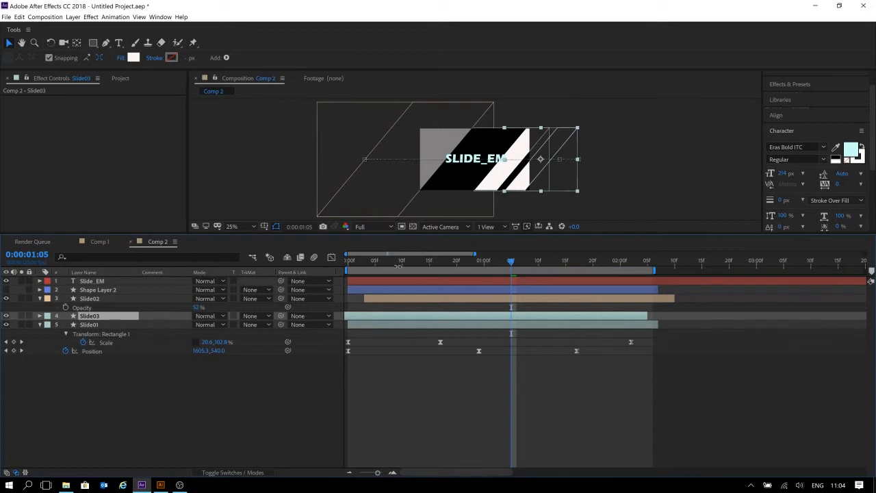
{"action": "key", "text": "space"}
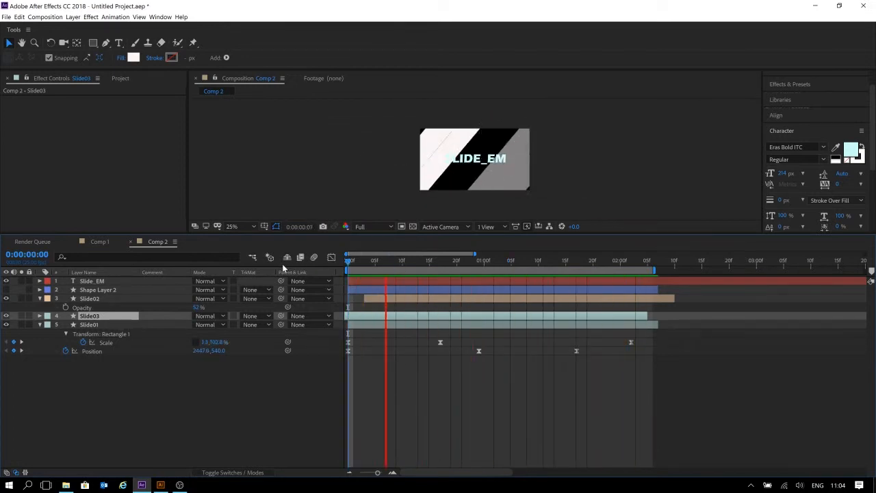
{"action": "key", "text": "space"}
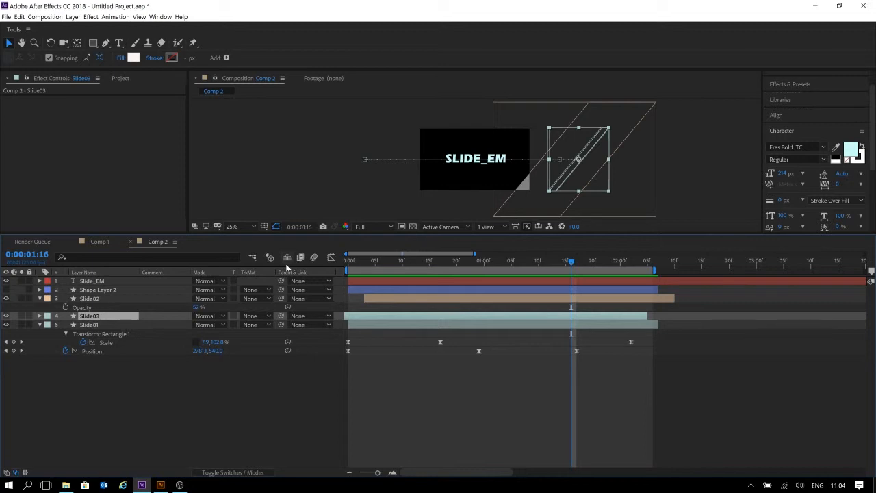
- Shift Slide03 about one frame later, set its opacity to 83%, and play the animation
{"action": "left_click_drag", "start_coordinate": [403, 317], "coordinate": [410, 320]}
{"action": "mouse_move", "coordinate": [393, 265]}
{"action": "left_mouse_down"}
{"action": "mouse_move", "coordinate": [369, 263]}
{"action": "mouse_move", "coordinate": [382, 263]}
{"action": "left_mouse_up"}
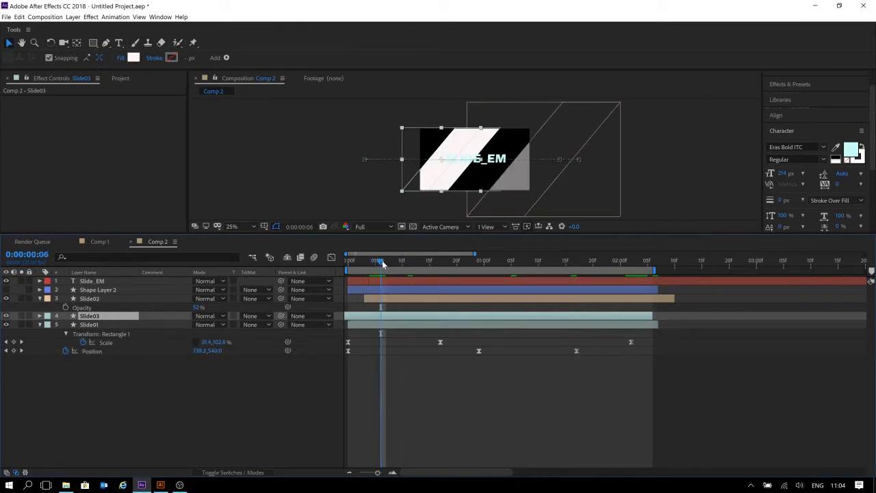
{"action": "key", "text": "t"}
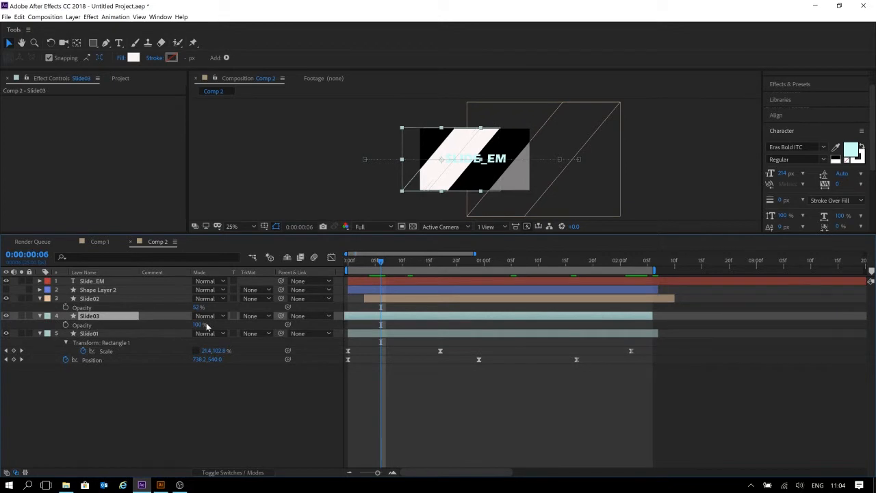
{"action": "left_click_drag", "start_coordinate": [198, 325], "coordinate": [193, 327]}
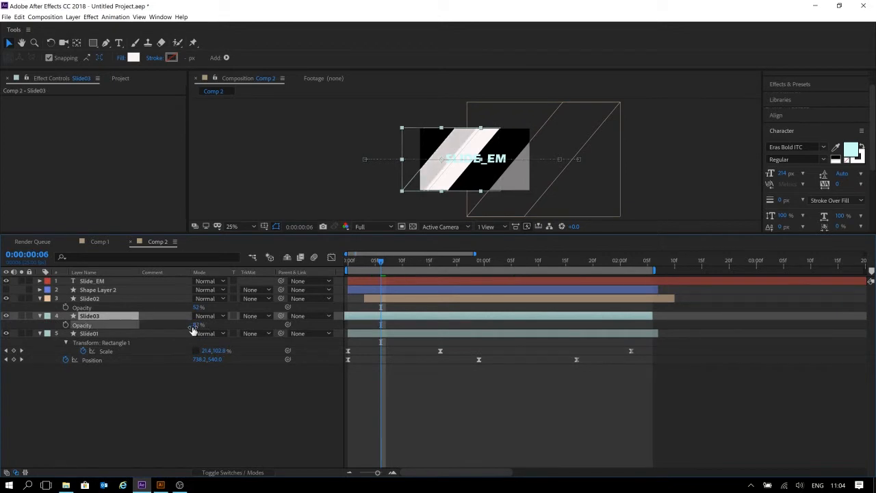
{"action": "left_click", "coordinate": [427, 373]}
{"action": "key", "text": "space"}
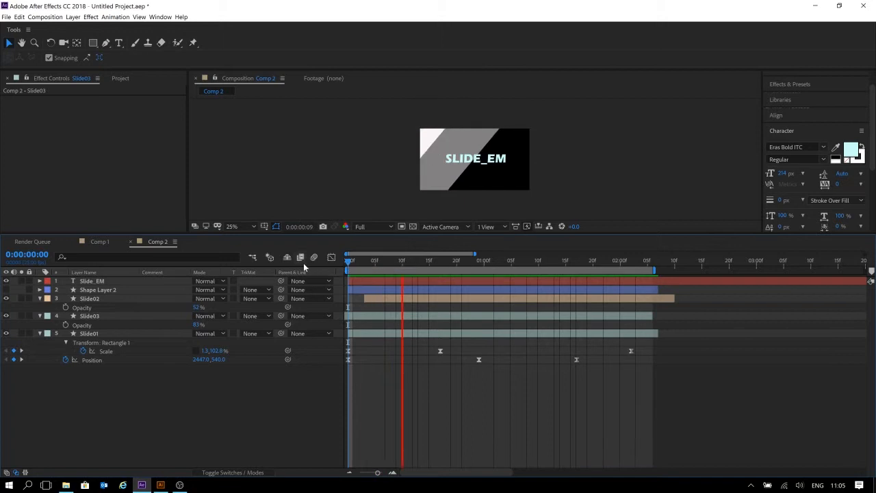
- Lower the horizontal scale of all Slide03's Scale keyframes together, to about -21.3% at the first frame, and preview the result
{"action": "left_click", "coordinate": [393, 317]}
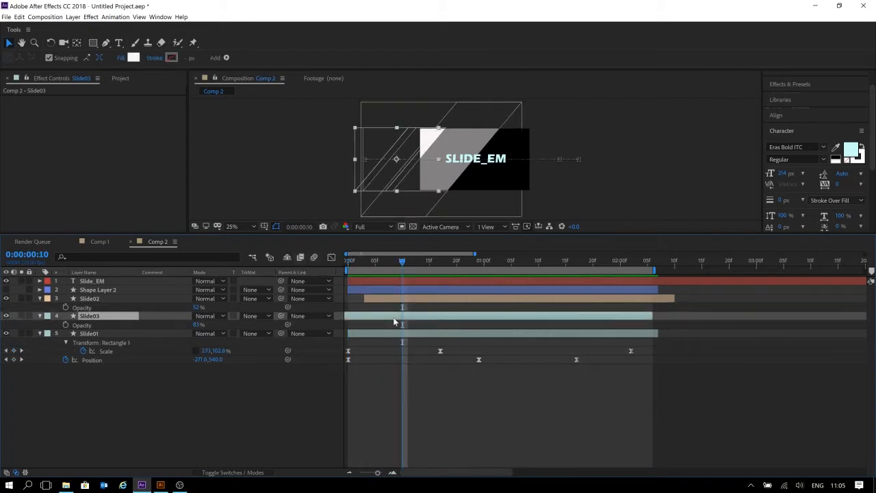
{"action": "key", "text": "u"}
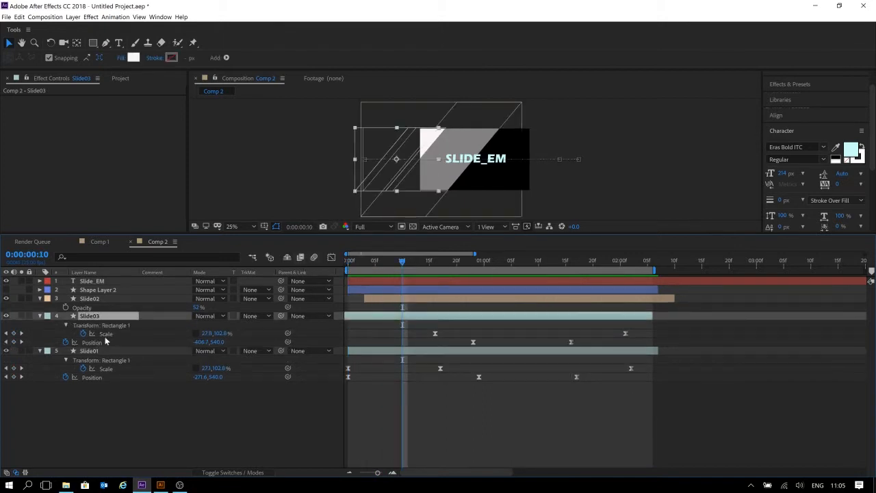
{"action": "left_click", "coordinate": [186, 334]}
{"action": "left_click_drag", "start_coordinate": [435, 262], "coordinate": [435, 263]}
{"action": "left_click_drag", "start_coordinate": [206, 333], "coordinate": [196, 332]}
{"action": "left_click_drag", "start_coordinate": [418, 267], "coordinate": [353, 269]}
{"action": "key", "text": "space"}
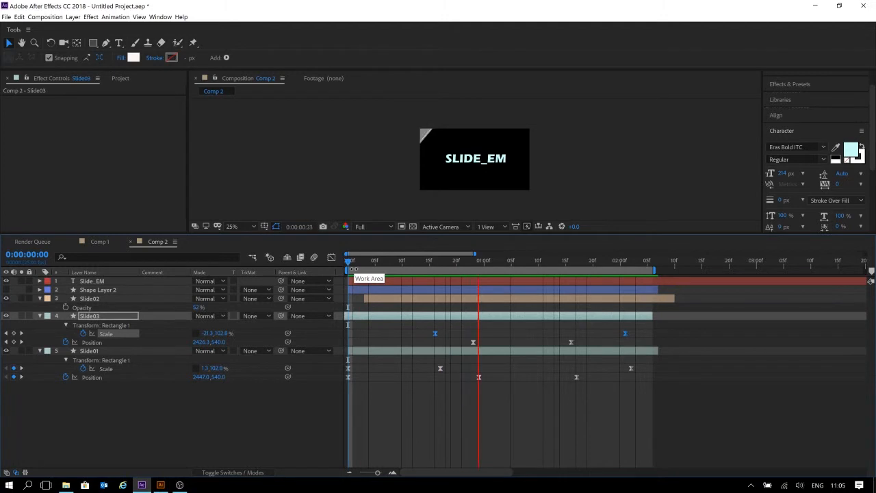
{"action": "key", "text": "space"}
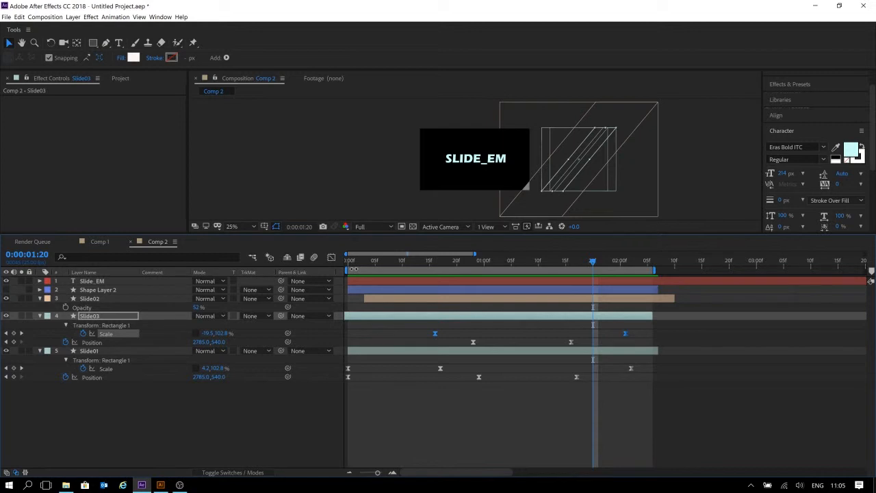
- Collapse the properties of the Slide02, Slide03 and Slide01 layers and clear the selection
{"action": "left_click", "coordinate": [92, 300]}
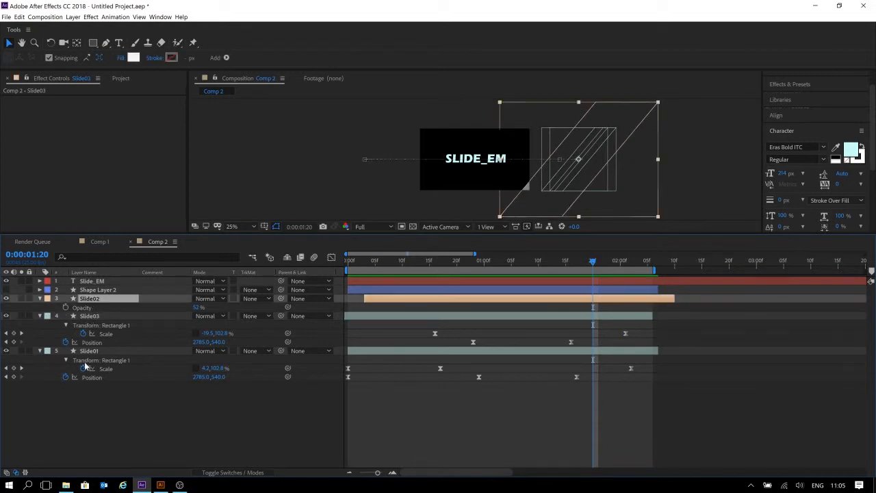
{"action": "left_click", "coordinate": [40, 300]}
{"action": "left_click", "coordinate": [39, 307]}
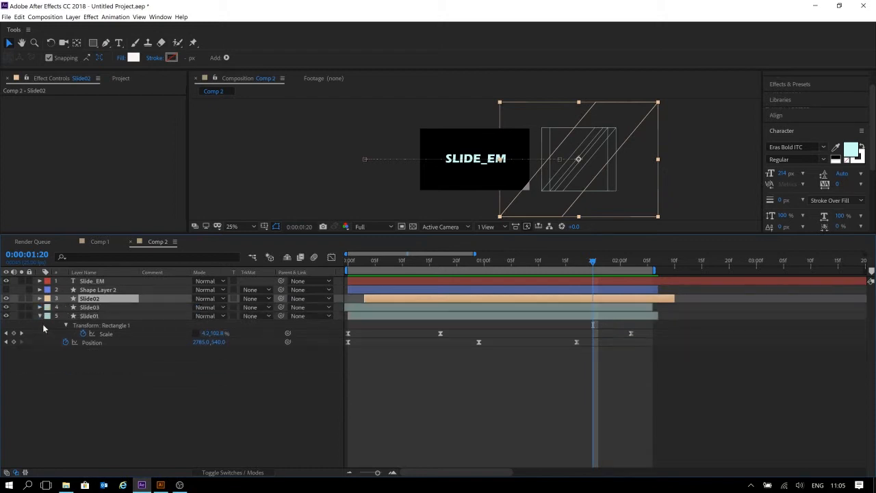
{"action": "left_click", "coordinate": [39, 316]}
{"action": "left_click", "coordinate": [103, 388]}
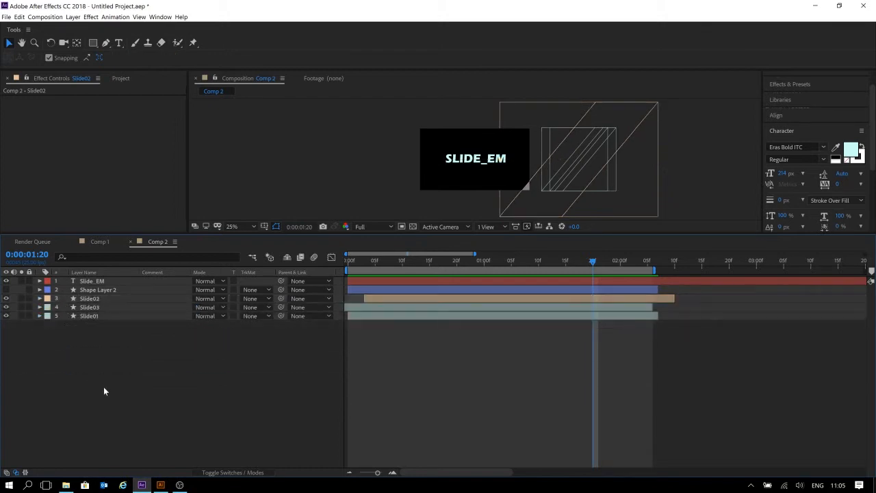
- Pre-compose the Slide01, Slide02 and Slide03 layers into a new composition named Slidy_Transition, moving all attributes into it
{"action": "left_click_drag", "start_coordinate": [101, 392], "coordinate": [137, 304]}
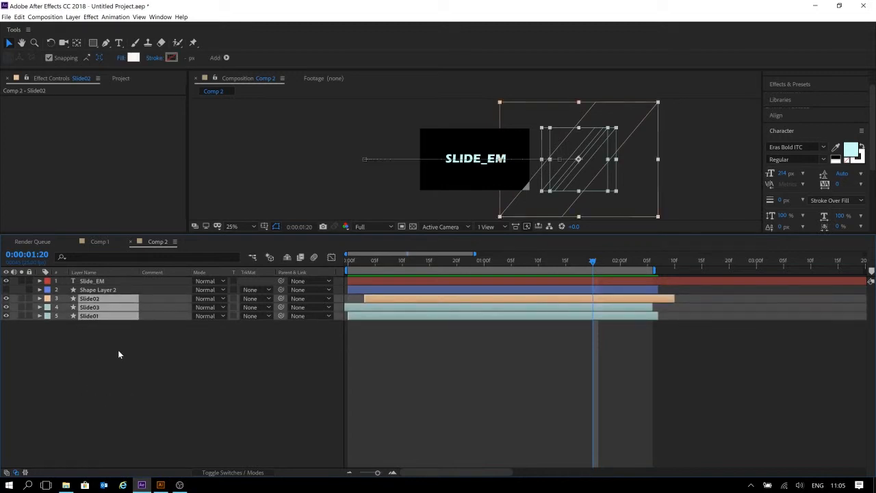
{"action": "right_click", "coordinate": [132, 317]}
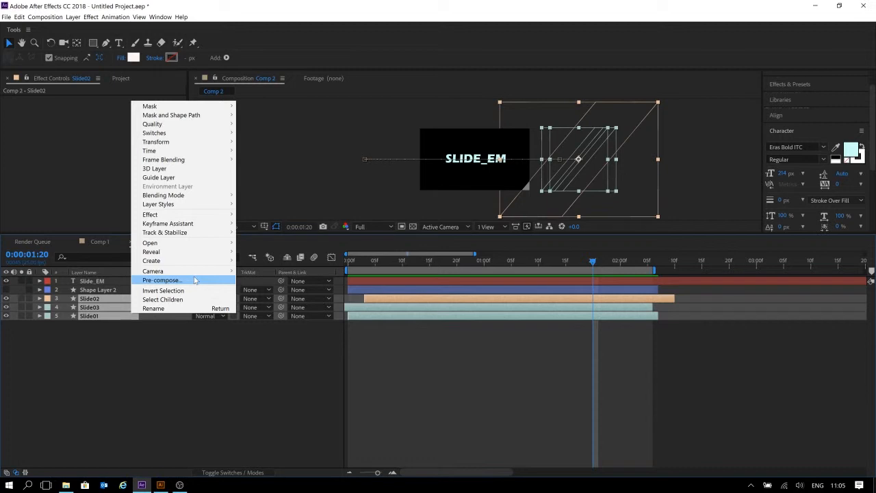
{"action": "left_click", "coordinate": [196, 280]}
{"action": "left_click", "coordinate": [195, 280]}
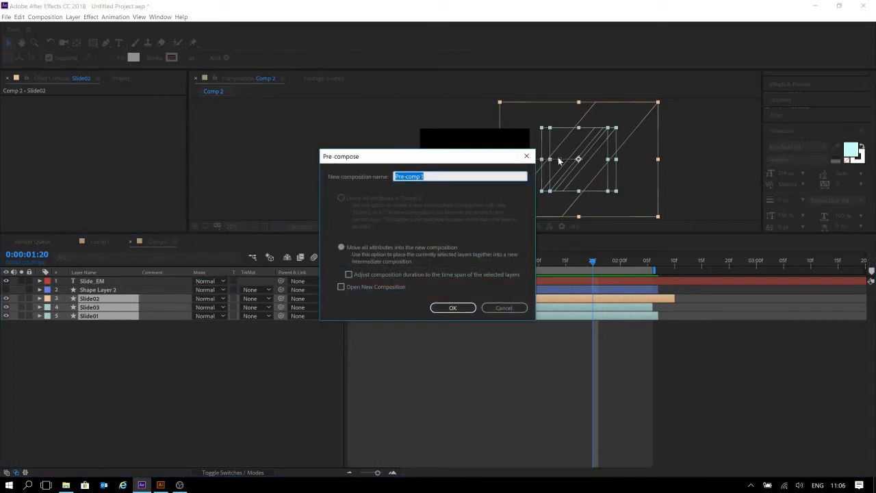
{"action": "type", "text": "SlidyDUde"}
{"action": "key", "text": "BackSpace"}
{"action": "key", "text": "BackSpace"}
{"action": "key", "text": "BackSpace"}
{"action": "type", "text": "ude"}
{"action": "key", "text": "BackSpace"}
{"action": "key", "text": "BackSpace"}
{"action": "key", "text": "BackSpace"}
{"action": "key", "text": "BackSpace"}
{"action": "type", "text": "_Transitio"}
{"action": "key", "text": "Return"}
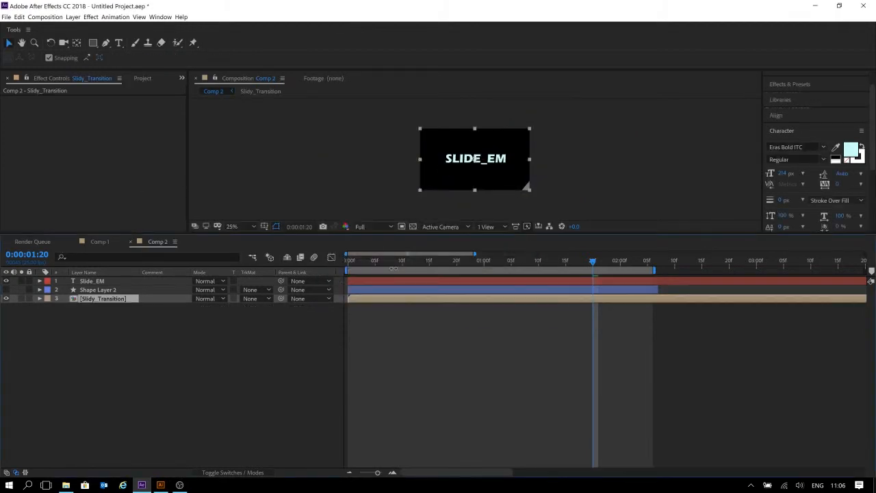
{"action": "left_click", "coordinate": [506, 363]}
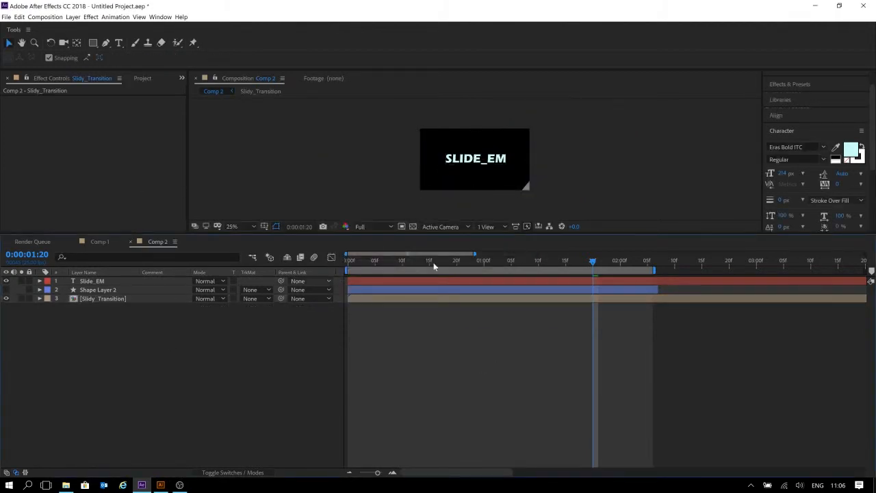
- Preview the pre-composed animation and move Shape Layer 2 below the Slidy_Transition layer
{"action": "key", "text": "space"}
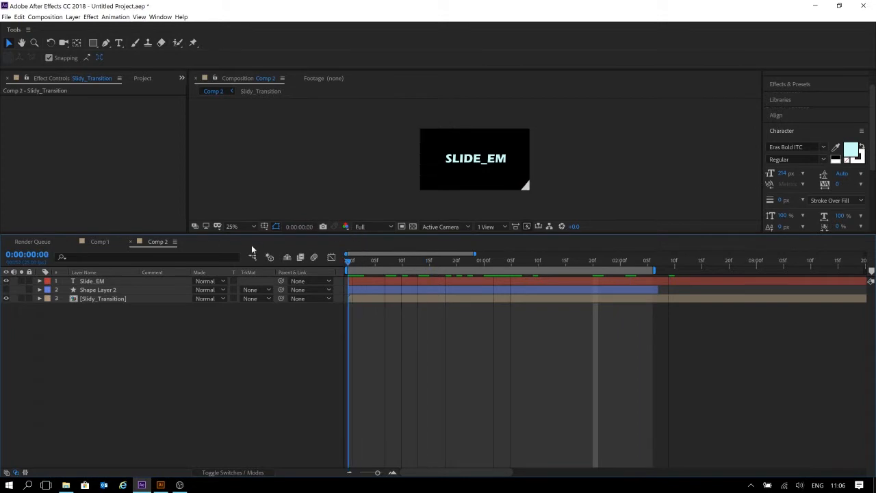
{"action": "key", "text": "space"}
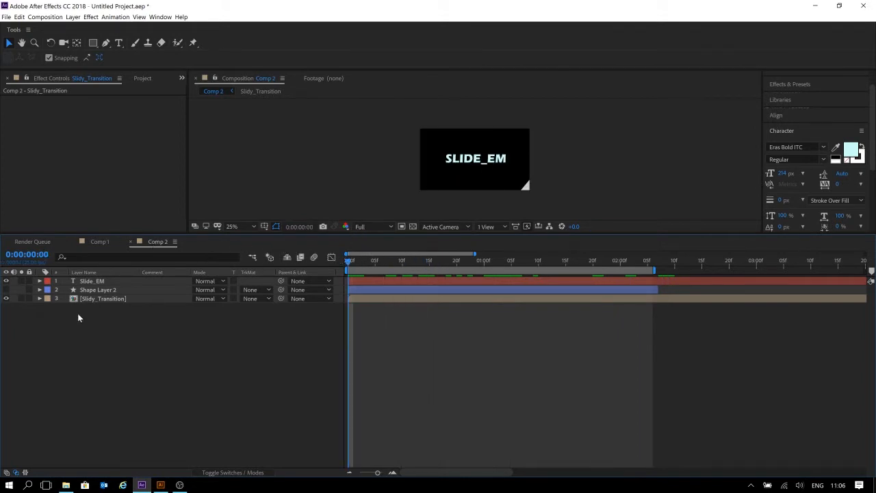
{"action": "left_click_drag", "start_coordinate": [91, 291], "coordinate": [86, 312]}
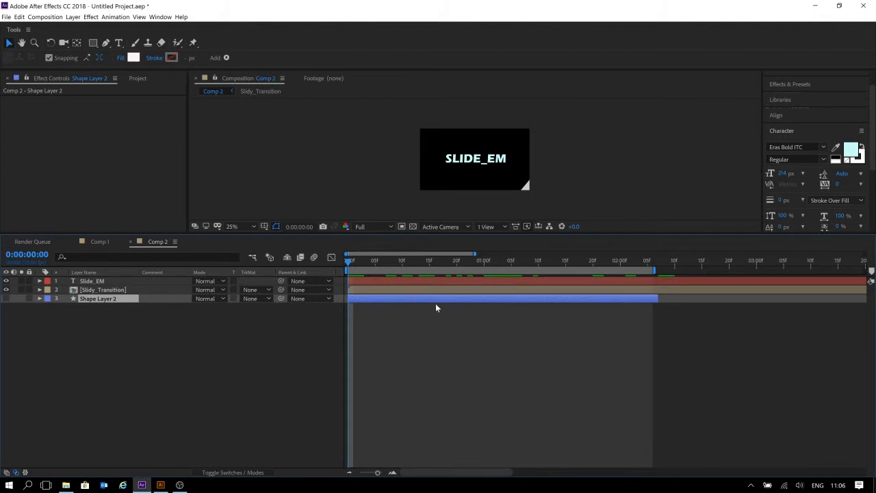
- Create a new orange 1920 x 1080 px solid in Comp 2
{"action": "right_click", "coordinate": [134, 345]}
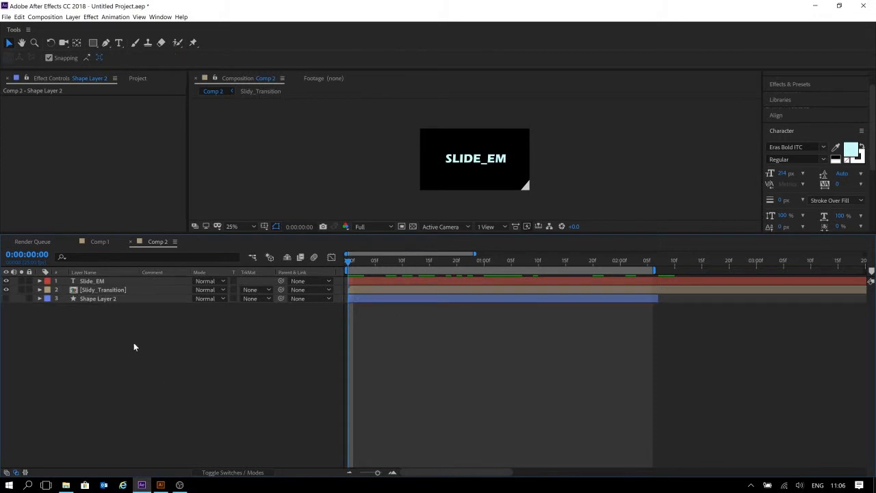
{"action": "mouse_move", "coordinate": [176, 349]}
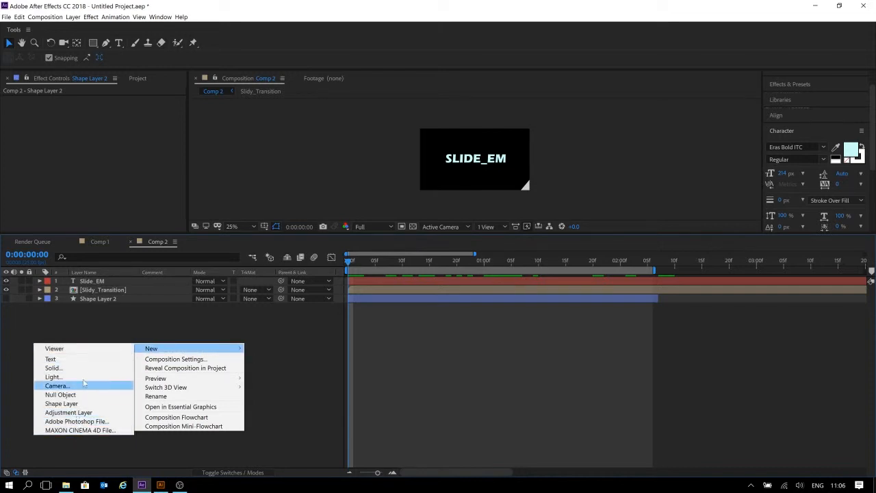
{"action": "left_click", "coordinate": [126, 368]}
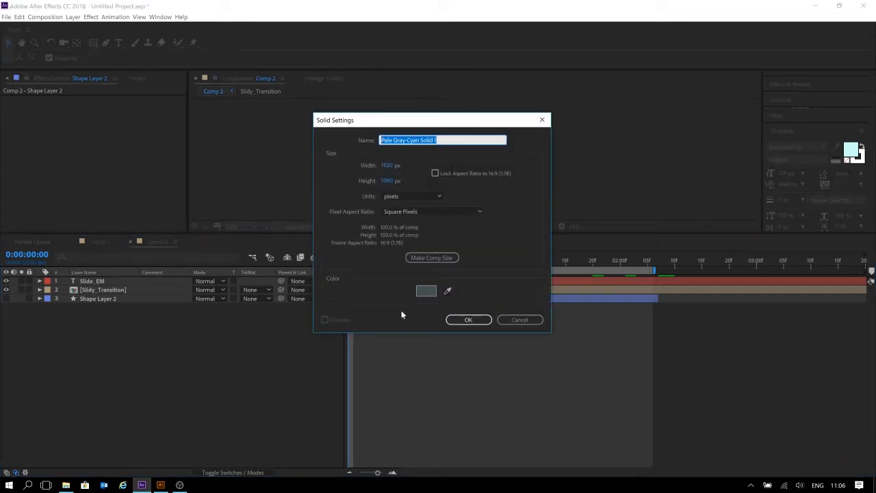
{"action": "left_click", "coordinate": [424, 292]}
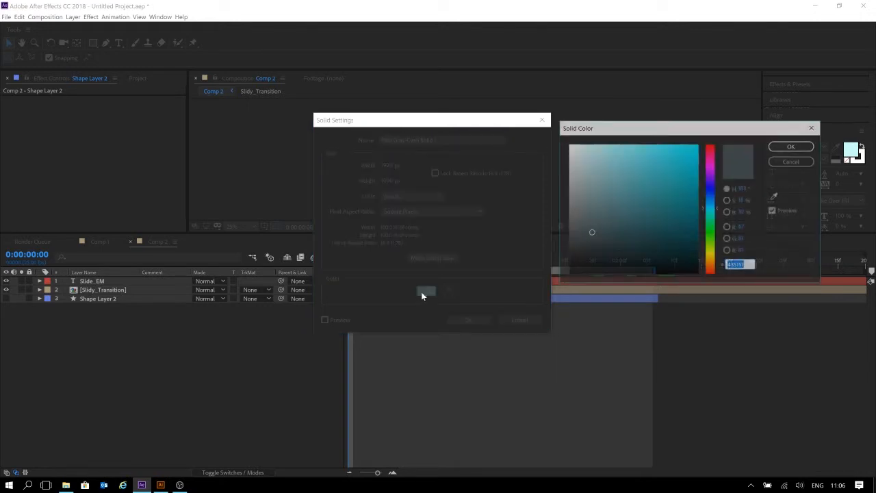
{"action": "left_click", "coordinate": [710, 246]}
{"action": "left_click", "coordinate": [712, 251]}
{"action": "left_click_drag", "start_coordinate": [657, 178], "coordinate": [705, 145]}
{"action": "left_click", "coordinate": [712, 214]}
{"action": "left_click", "coordinate": [712, 259]}
{"action": "left_click", "coordinate": [792, 146]}
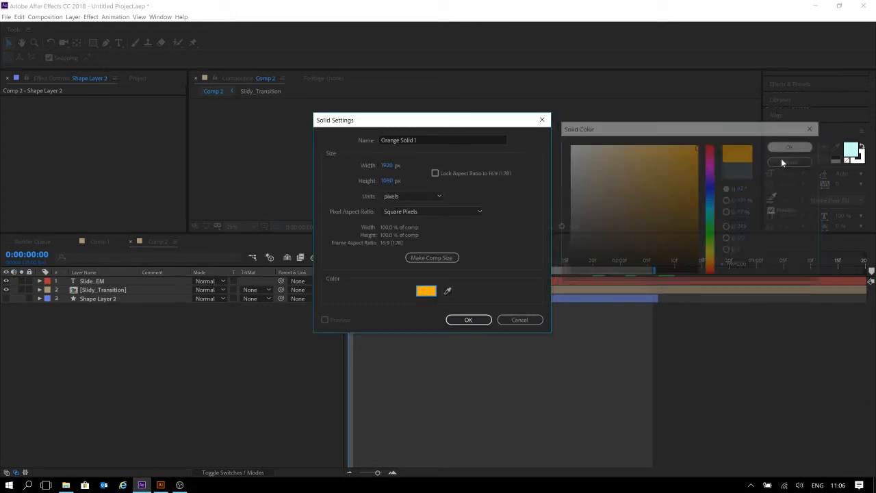
{"action": "left_click", "coordinate": [468, 320]}
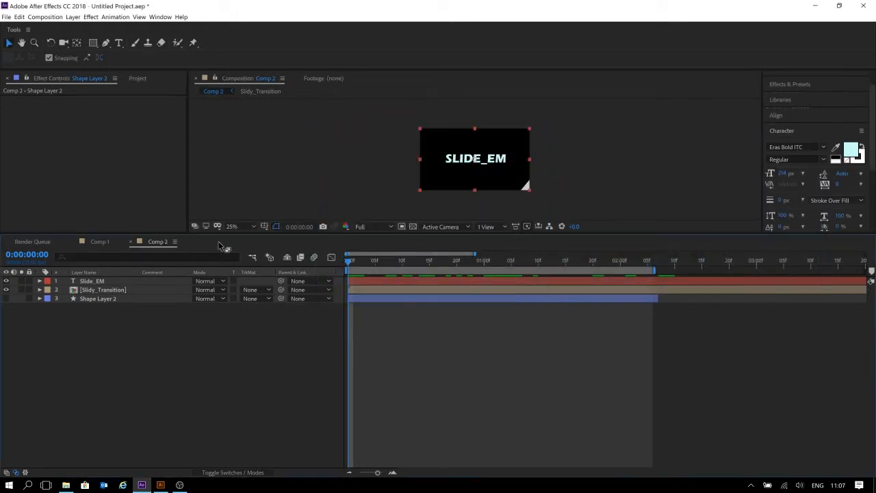
- Move Slide_EM below Shape Layer 2 and the orange solid beneath all layers, and check the stripes at frame 4
{"action": "left_click_drag", "start_coordinate": [109, 290], "coordinate": [110, 369]}
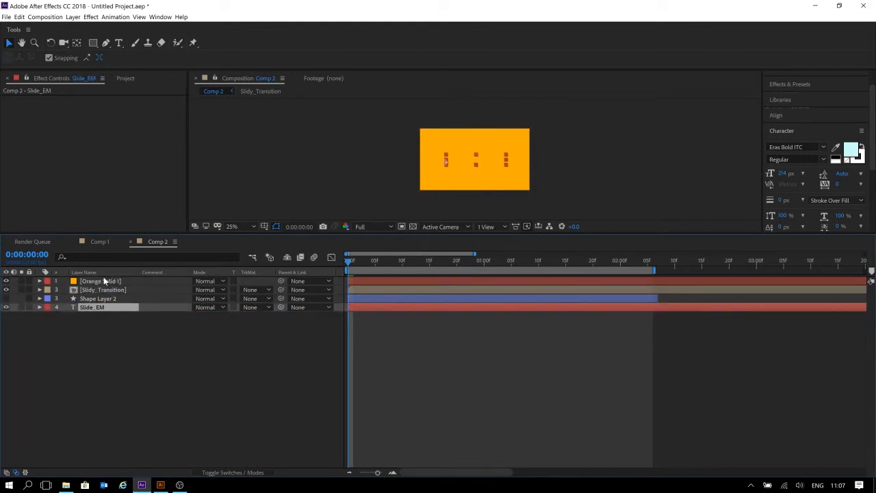
{"action": "left_click_drag", "start_coordinate": [101, 282], "coordinate": [115, 373]}
{"action": "left_click", "coordinate": [115, 371]}
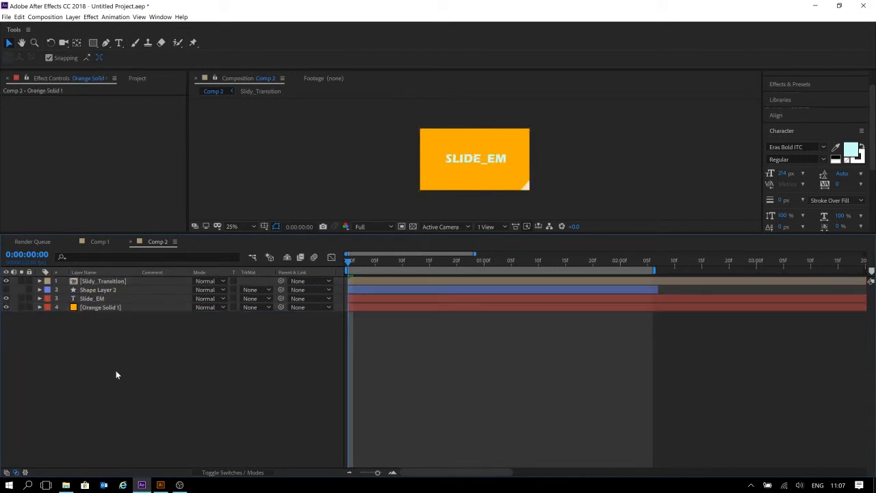
{"action": "left_click_drag", "start_coordinate": [362, 258], "coordinate": [371, 304]}
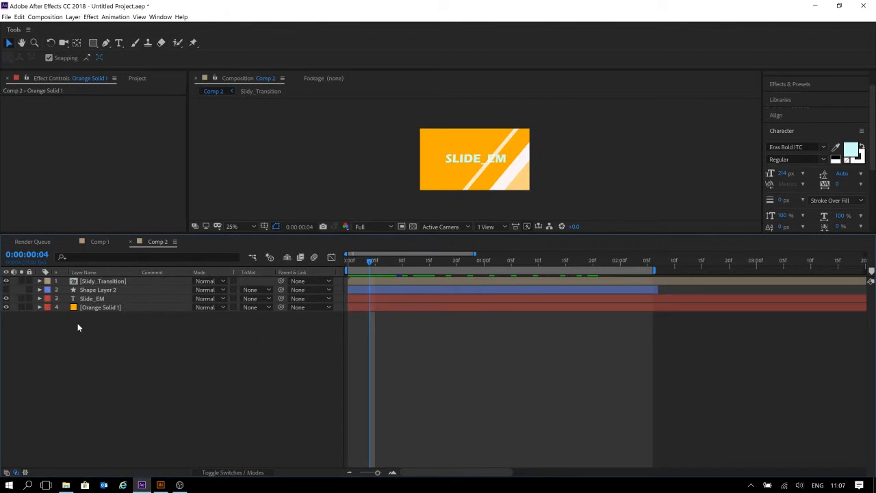
- Try Shape Layer 2 as the alpha track matte of Slide_EM, scrub through it, and remove the matte
{"action": "left_click", "coordinate": [97, 298]}
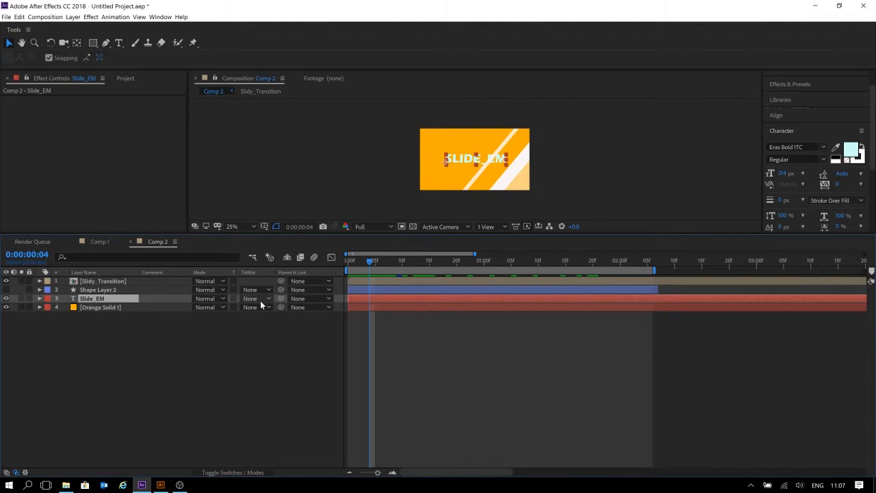
{"action": "left_click", "coordinate": [260, 300]}
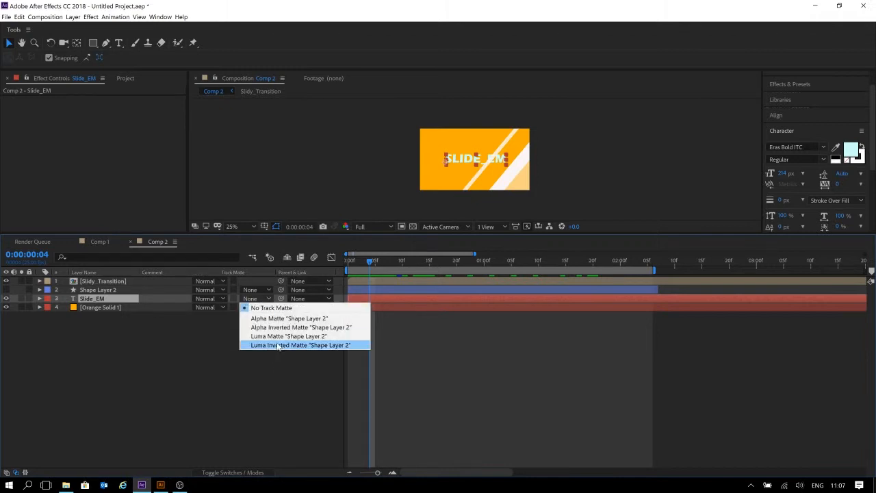
{"action": "left_click", "coordinate": [310, 321]}
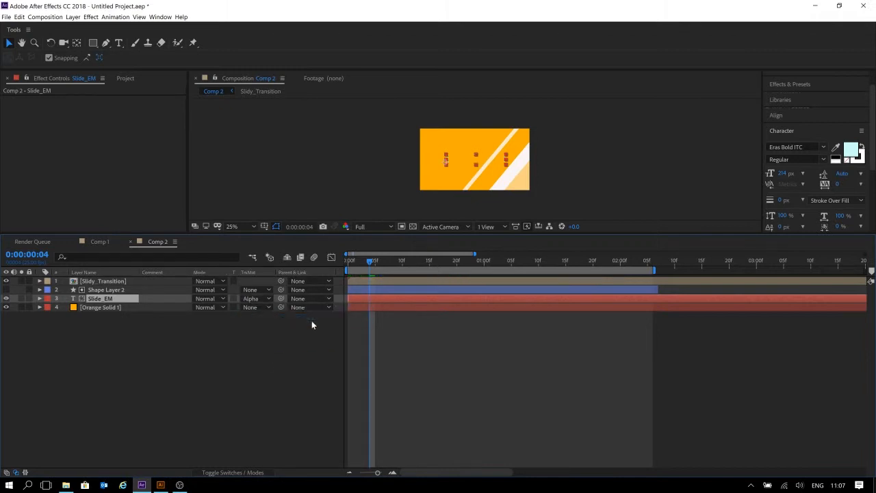
{"action": "left_click_drag", "start_coordinate": [376, 263], "coordinate": [411, 263]}
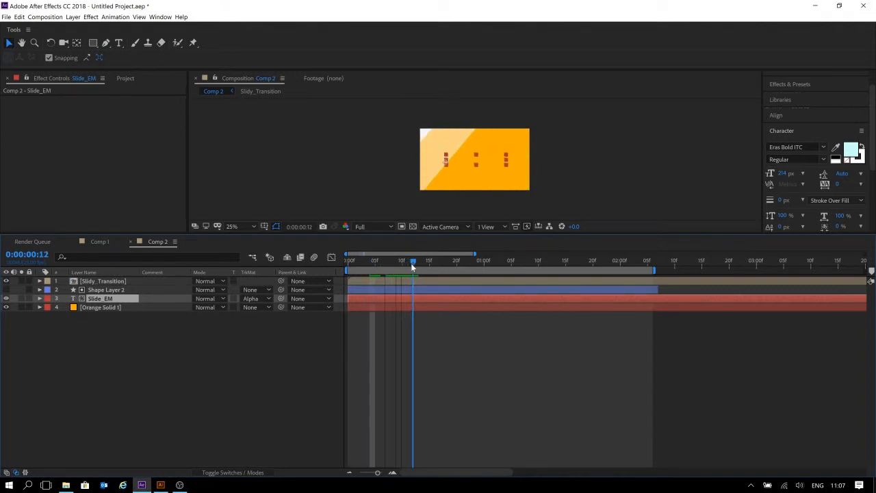
{"action": "left_click", "coordinate": [267, 300]}
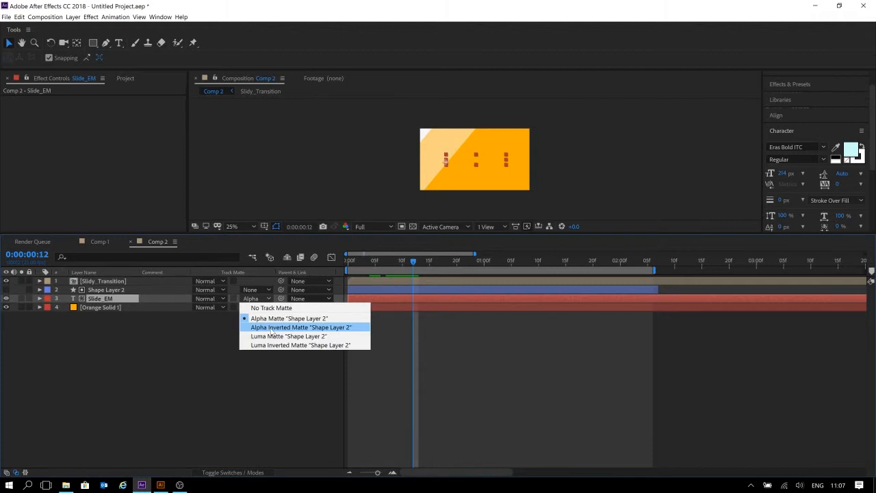
{"action": "left_click", "coordinate": [148, 327]}
{"action": "left_click", "coordinate": [259, 298]}
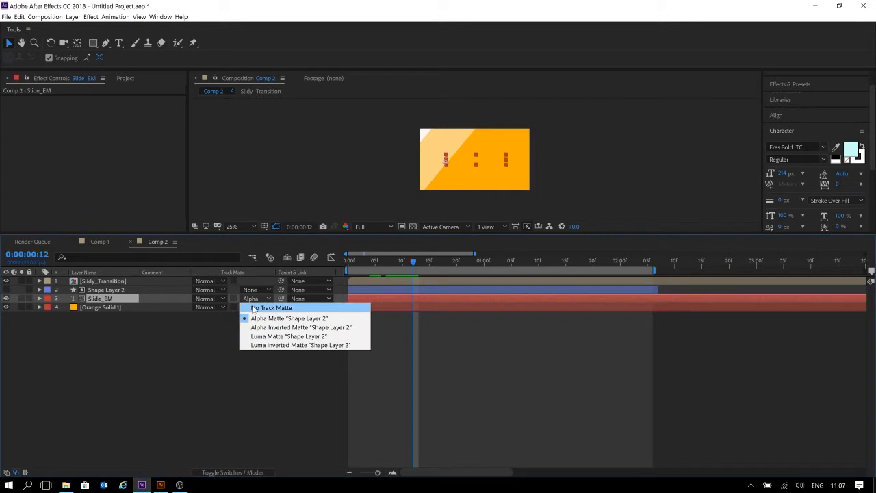
{"action": "left_click", "coordinate": [263, 308]}
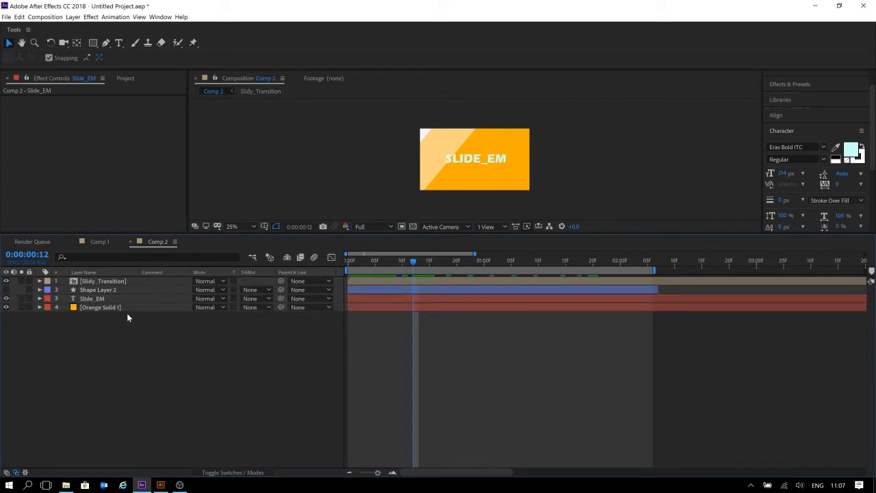
- Delete Shape Layer 2 from Comp 2
{"action": "left_click", "coordinate": [112, 292]}
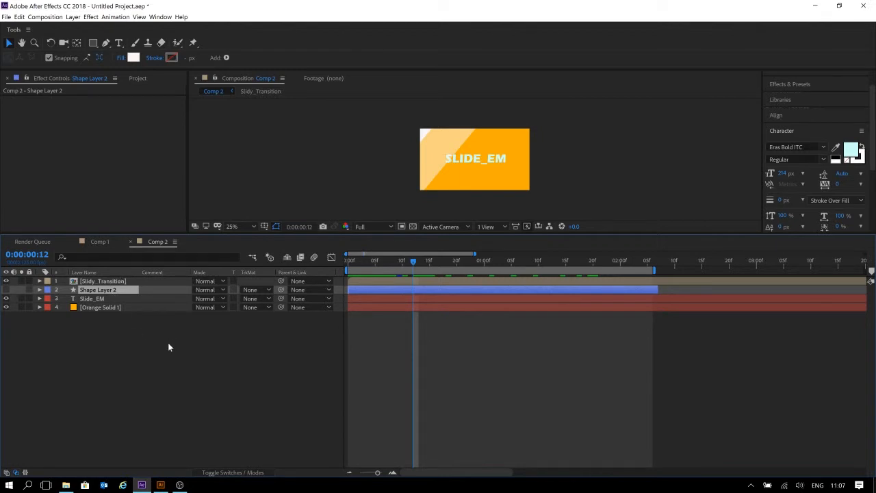
{"action": "key", "text": "Delete"}
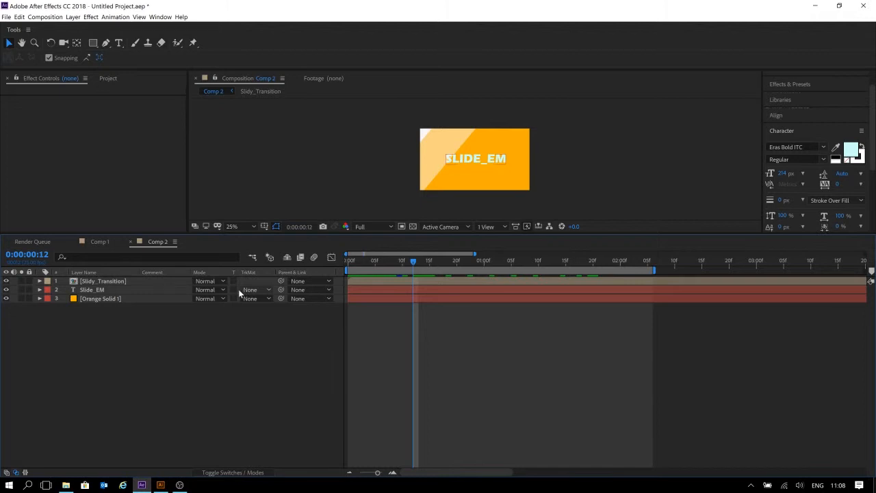
- Set Slide_EM's track matte to Alpha Matte using Slidy_Transition and play the animation from the first frame
{"action": "left_click", "coordinate": [246, 291]}
{"action": "left_click", "coordinate": [268, 309]}
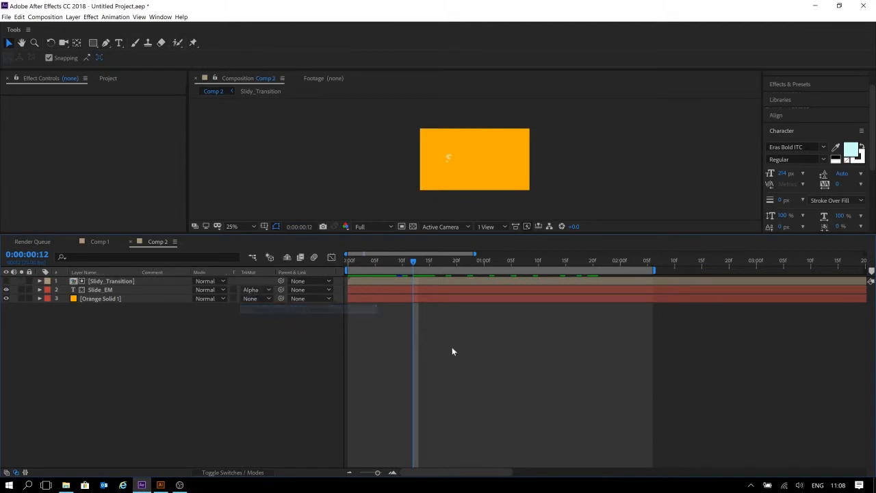
{"action": "left_click_drag", "start_coordinate": [412, 261], "coordinate": [328, 262]}
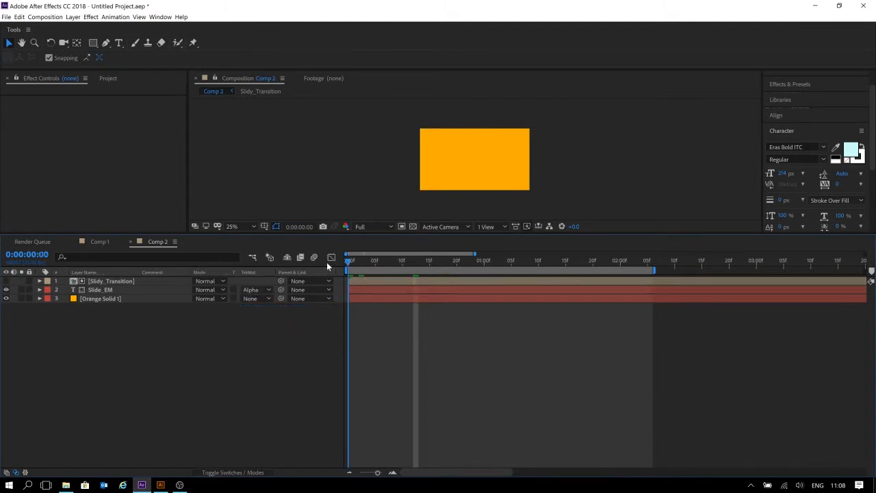
{"action": "key", "text": "space"}
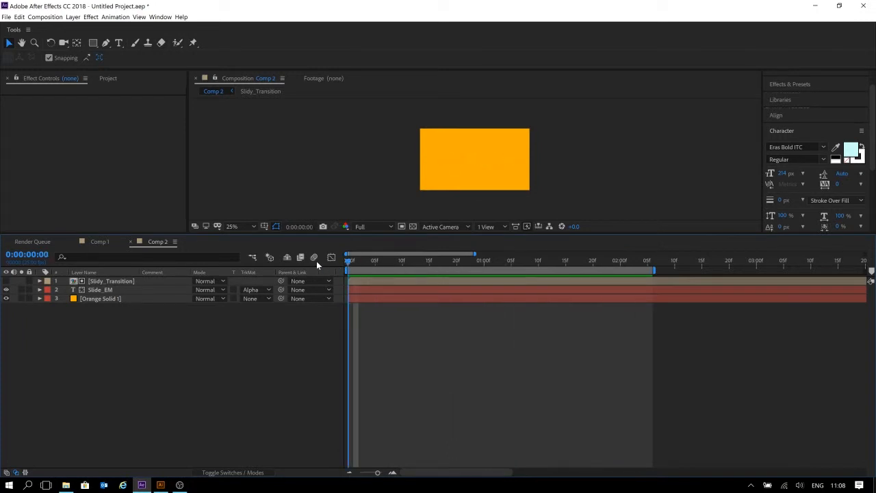
{"action": "key", "text": "space"}
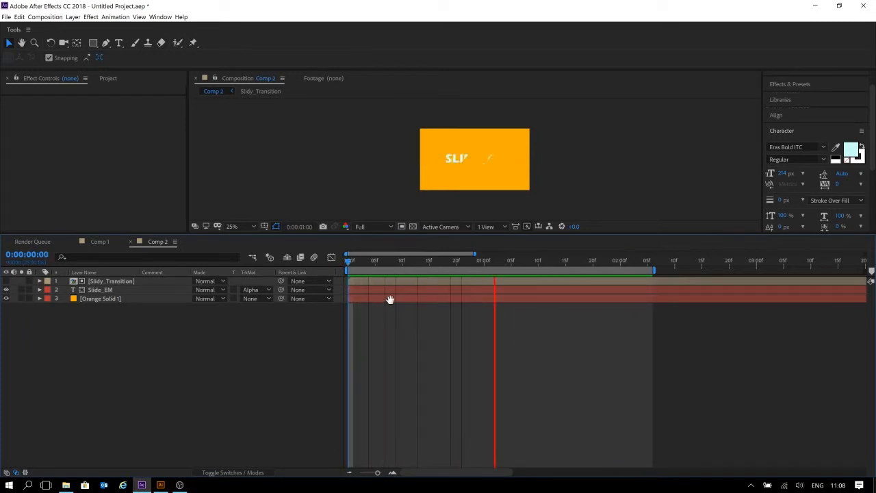
{"action": "key", "text": "space"}
{"action": "left_click_drag", "start_coordinate": [381, 264], "coordinate": [415, 312]}
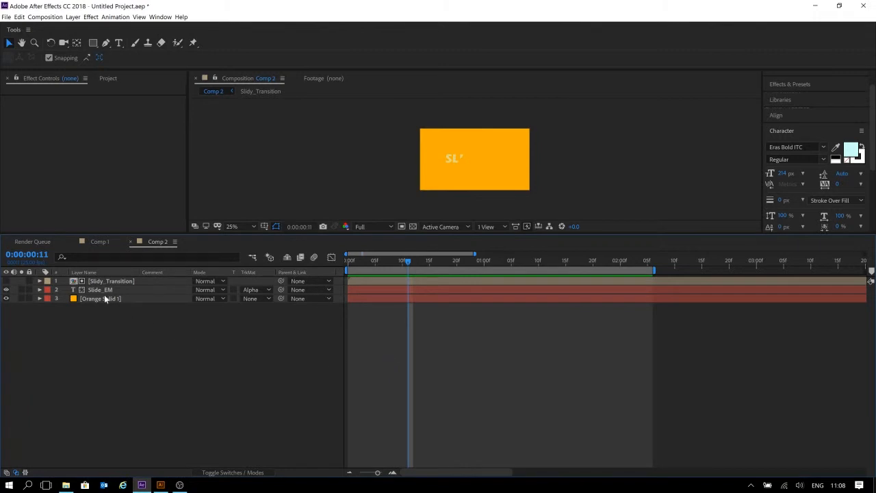
- Set Slide_EM's track matte to Alpha Inverted Matte using Slidy_Transition, and preview the text animation enlarged
{"action": "left_click", "coordinate": [257, 290]}
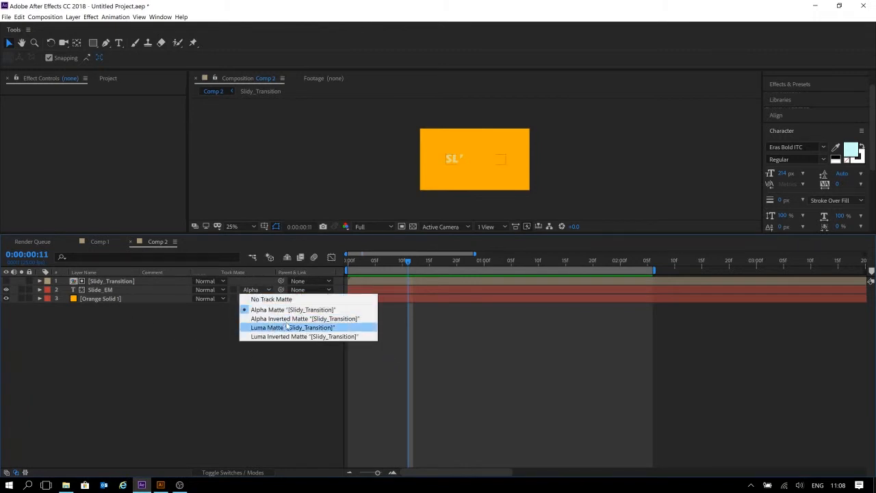
{"action": "left_click", "coordinate": [306, 319]}
{"action": "left_click_drag", "start_coordinate": [374, 262], "coordinate": [314, 259]}
{"action": "key", "text": "space"}
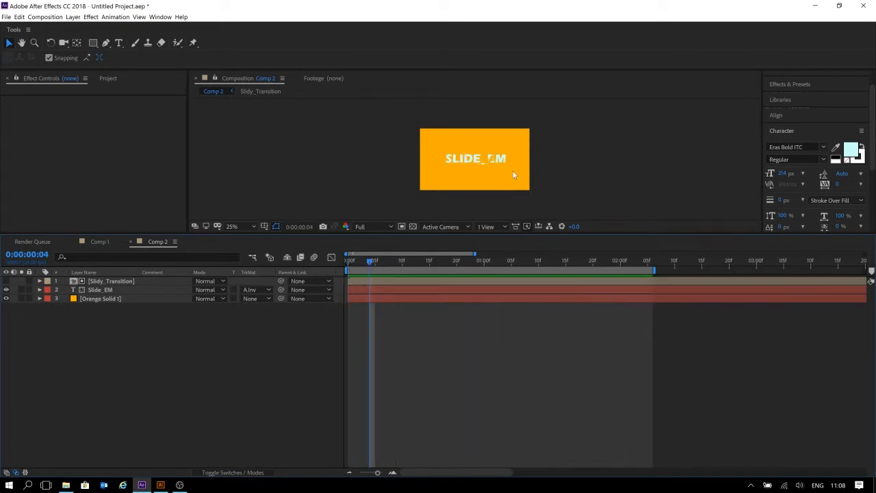
{"action": "key", "text": "slash"}
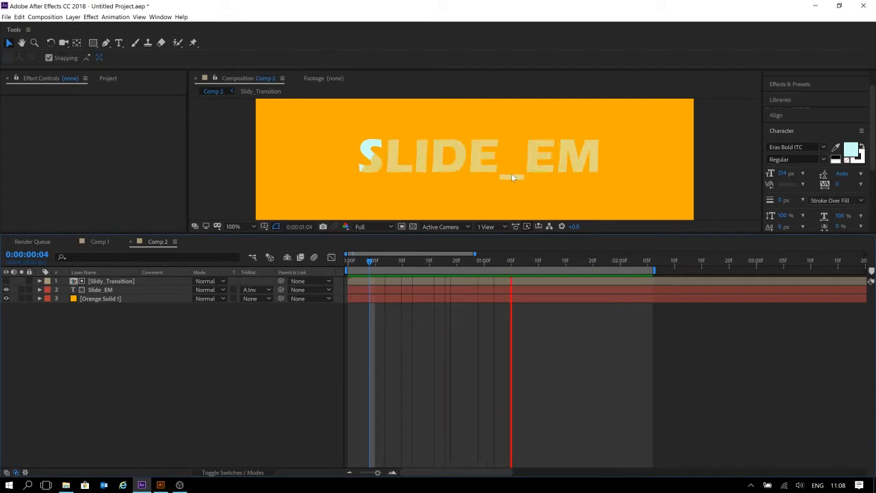
{"action": "key", "text": "space"}
{"action": "key", "text": "comma"}
{"action": "key", "text": "comma"}
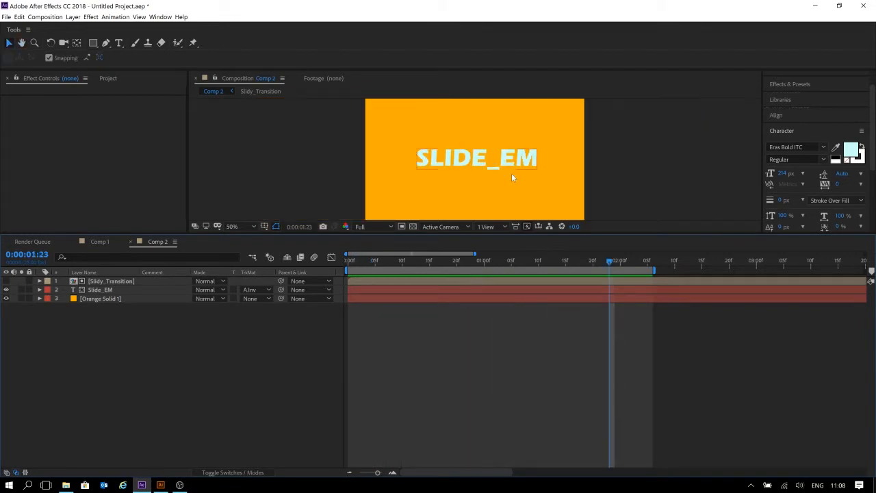
- Play the current title animation, try a Luma Inverted Matte from Slidy_Transition on Slide_EM, and scrub through the opening frames
{"action": "key", "text": "space"}
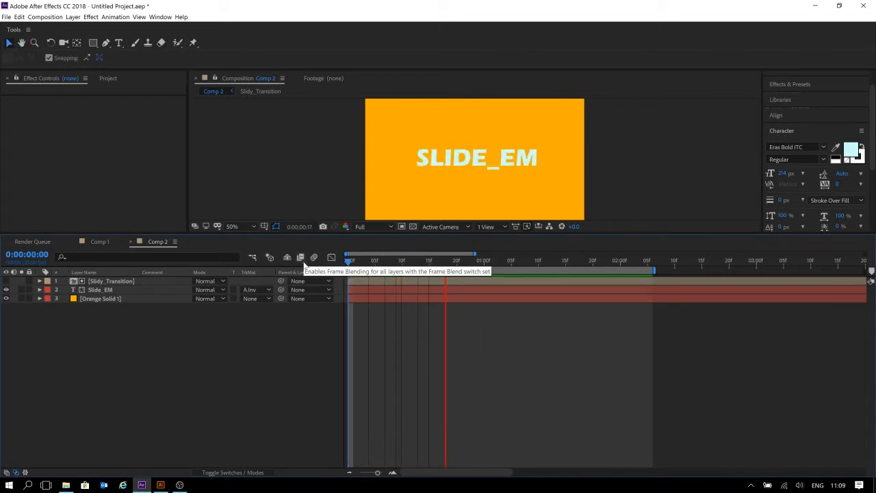
{"action": "key", "text": "space"}
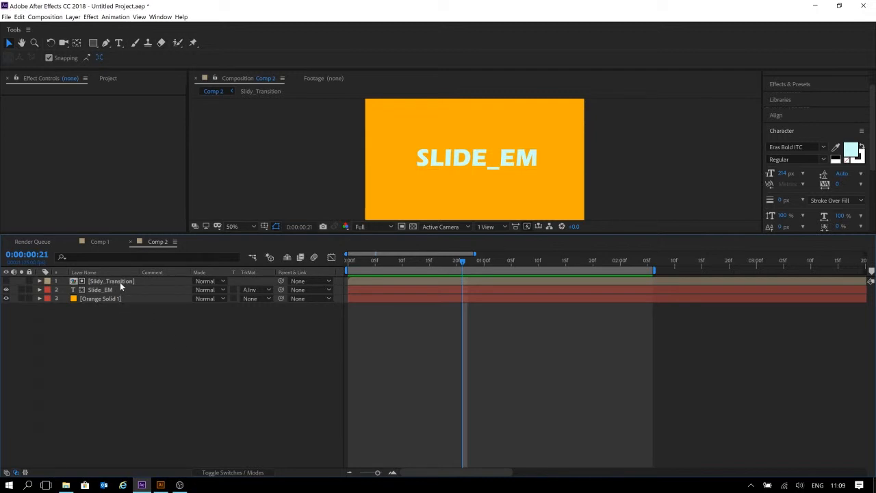
{"action": "left_click", "coordinate": [259, 291]}
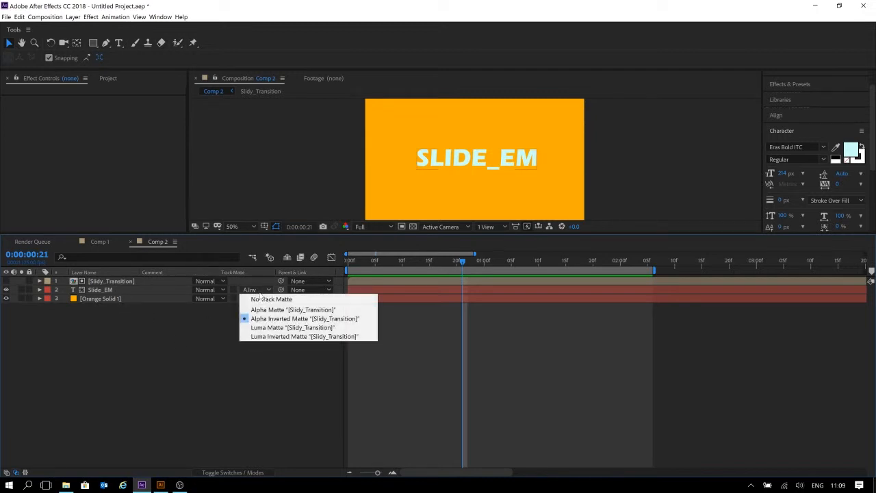
{"action": "left_click", "coordinate": [267, 337]}
{"action": "mouse_move", "coordinate": [382, 262]}
{"action": "left_mouse_down"}
{"action": "mouse_move", "coordinate": [349, 264]}
{"action": "mouse_move", "coordinate": [438, 264]}
{"action": "mouse_move", "coordinate": [387, 269]}
{"action": "mouse_move", "coordinate": [397, 269]}
{"action": "left_mouse_up"}
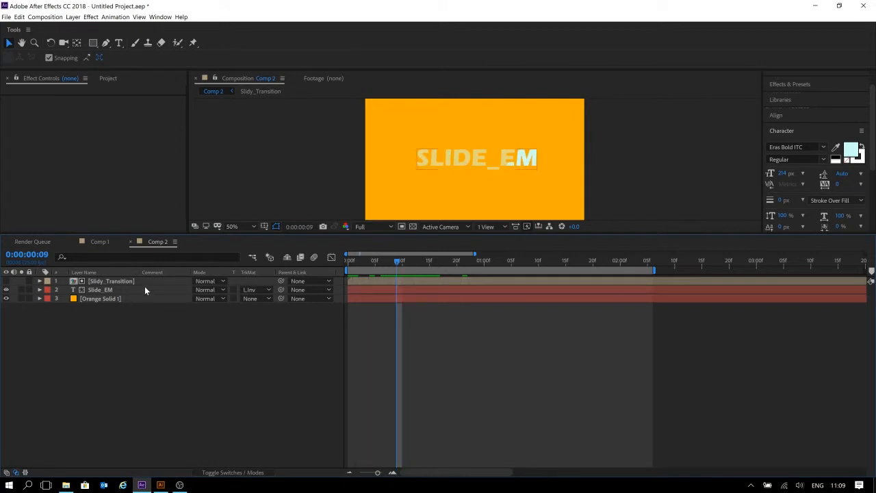
- Set Slide_EM's track matte to Alpha Matte using Slidy_Transition and scrub the early frames up to 0:00:00:09
{"action": "left_click", "coordinate": [255, 290]}
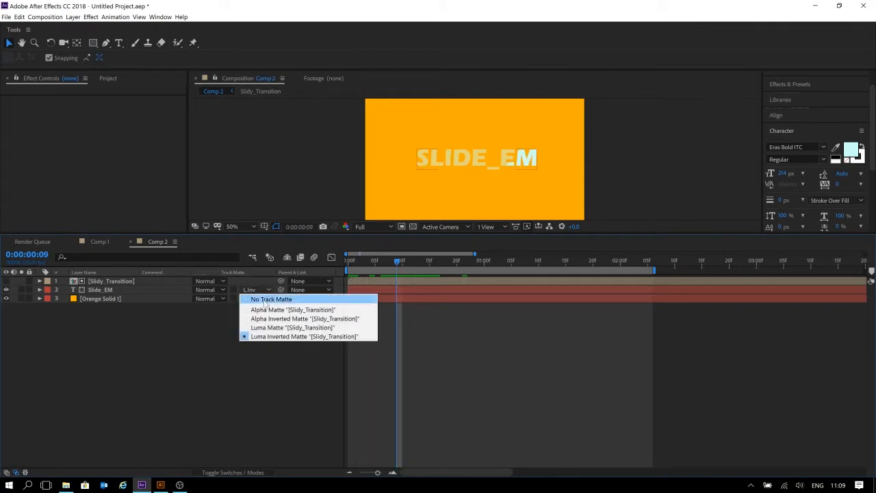
{"action": "left_click", "coordinate": [276, 310]}
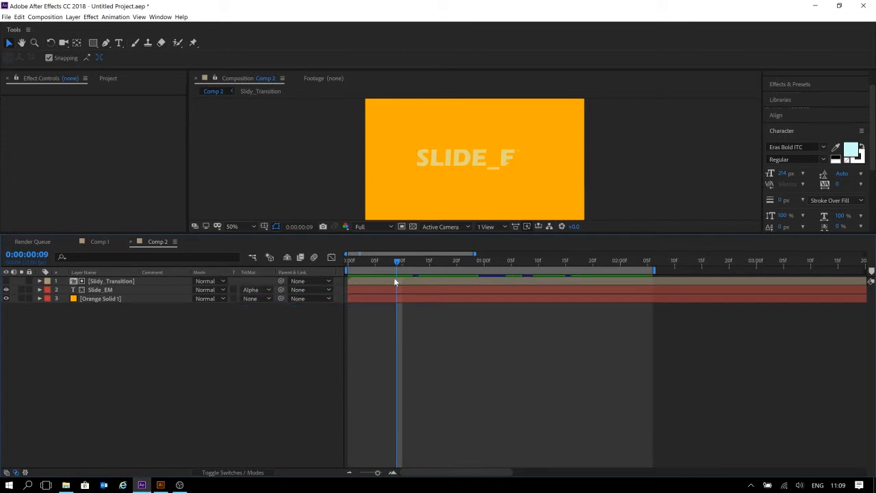
{"action": "left_click_drag", "start_coordinate": [370, 268], "coordinate": [394, 271]}
- Duplicate Slide_EM, place the copy between Slide_EM and the orange solid, and set the copy to No Track Matte
{"action": "left_click", "coordinate": [102, 290]}
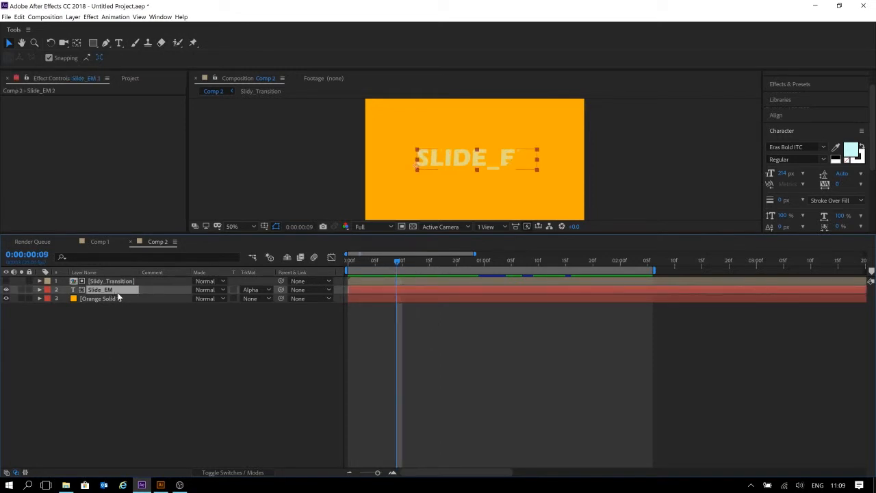
{"action": "key", "text": "ctrl+d"}
{"action": "left_click_drag", "start_coordinate": [119, 283], "coordinate": [129, 312]}
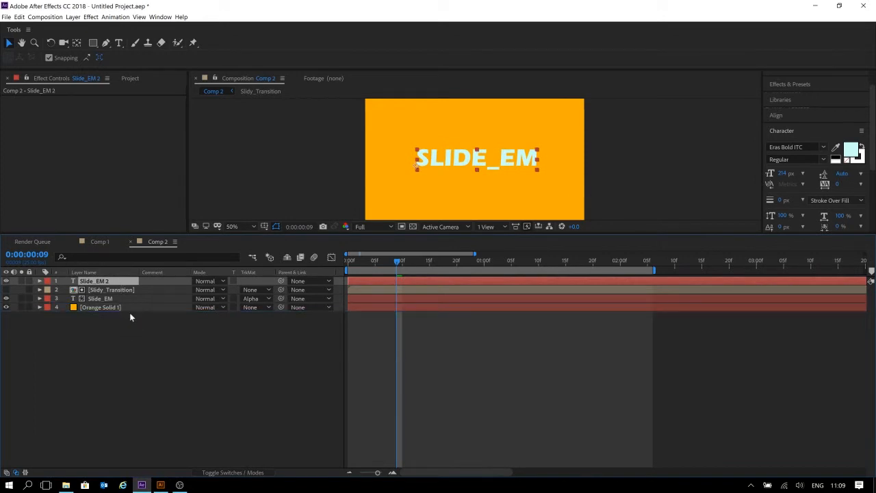
{"action": "left_click", "coordinate": [257, 307]}
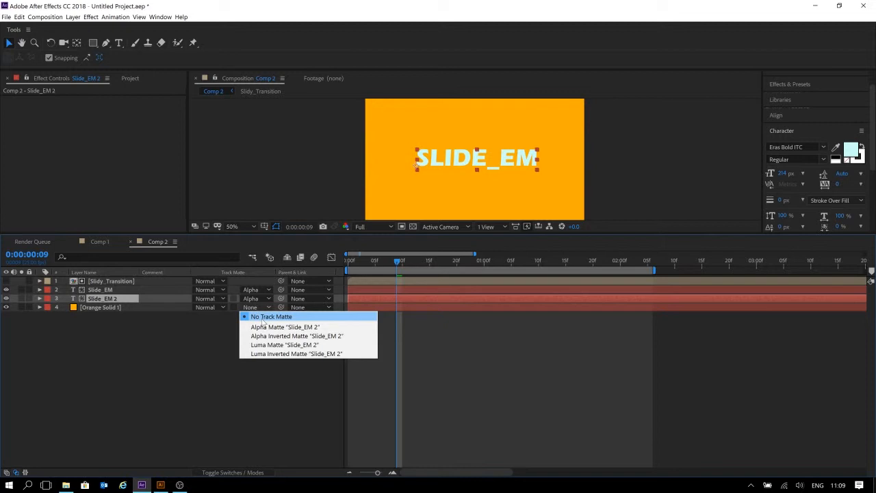
{"action": "left_click", "coordinate": [183, 340]}
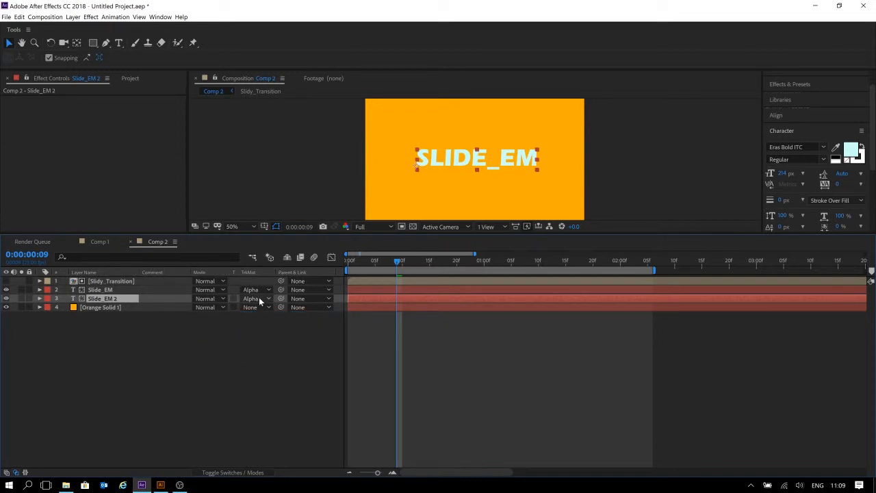
{"action": "left_click", "coordinate": [262, 299]}
{"action": "left_click", "coordinate": [270, 308]}
{"action": "left_click", "coordinate": [166, 355]}
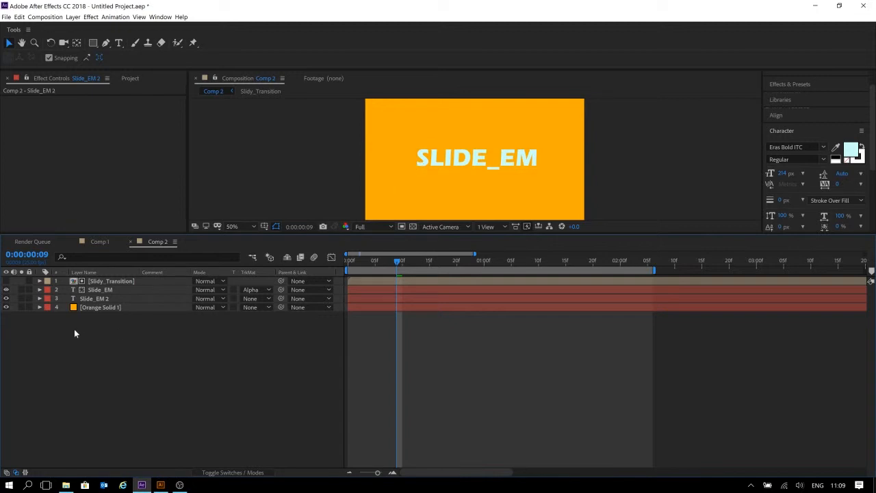
- Change the fill color of the Slide_EM 2 text to pink (EB007A)
{"action": "left_click", "coordinate": [100, 299]}
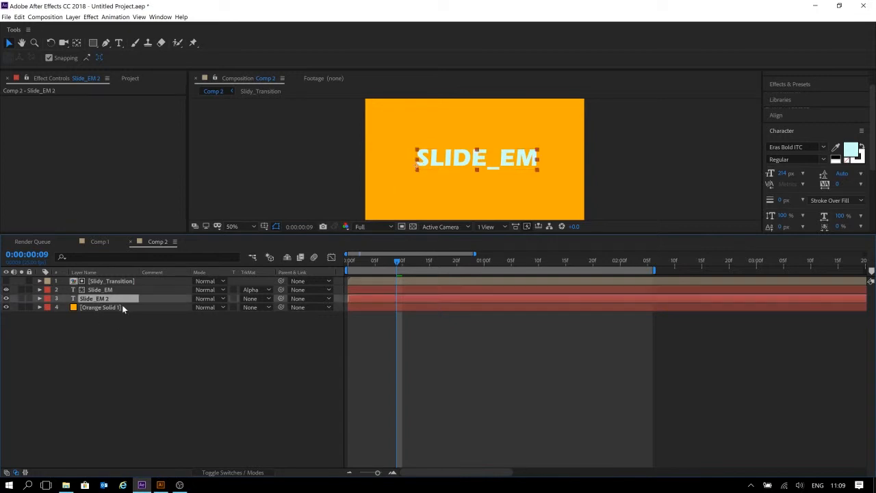
{"action": "left_click", "coordinate": [853, 152]}
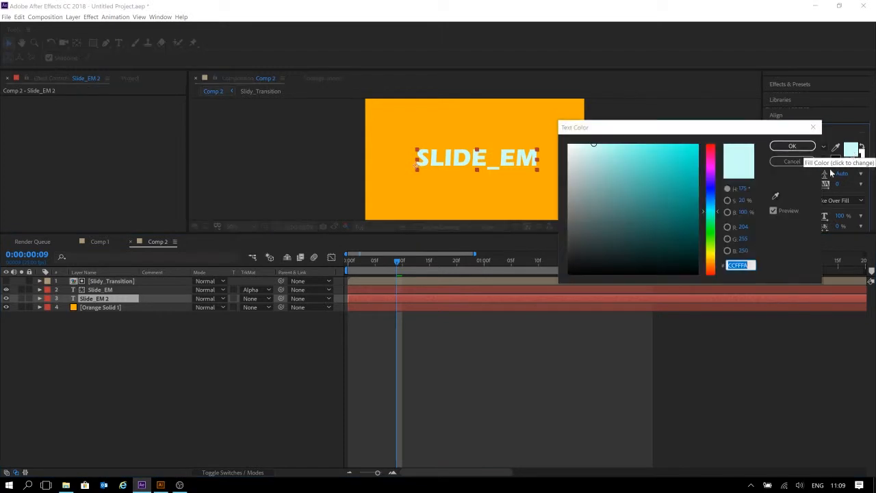
{"action": "left_click", "coordinate": [710, 145]}
{"action": "left_click", "coordinate": [696, 154]}
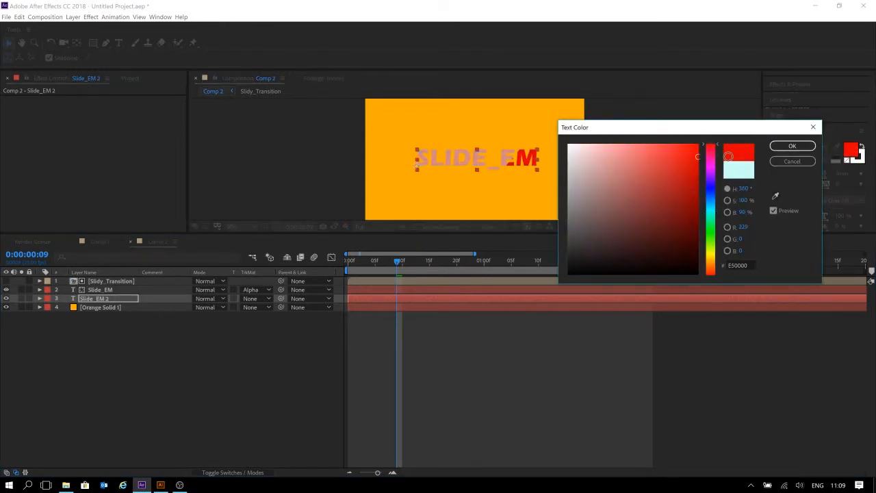
{"action": "mouse_move", "coordinate": [758, 146]}
{"action": "left_mouse_down"}
{"action": "mouse_move", "coordinate": [768, 149]}
{"action": "mouse_move", "coordinate": [761, 181]}
{"action": "mouse_move", "coordinate": [779, 154]}
{"action": "left_mouse_up"}
{"action": "left_click_drag", "start_coordinate": [716, 258], "coordinate": [716, 240]}
{"action": "left_click_drag", "start_coordinate": [714, 189], "coordinate": [714, 154]}
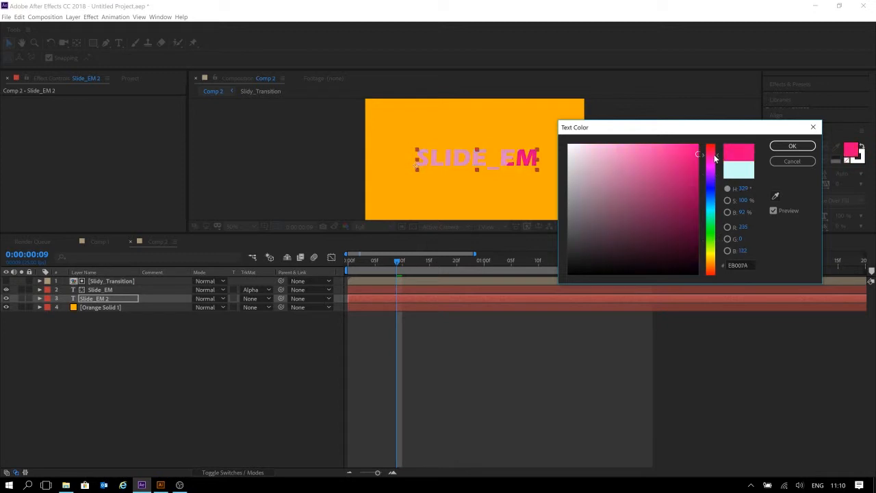
{"action": "left_click", "coordinate": [776, 148]}
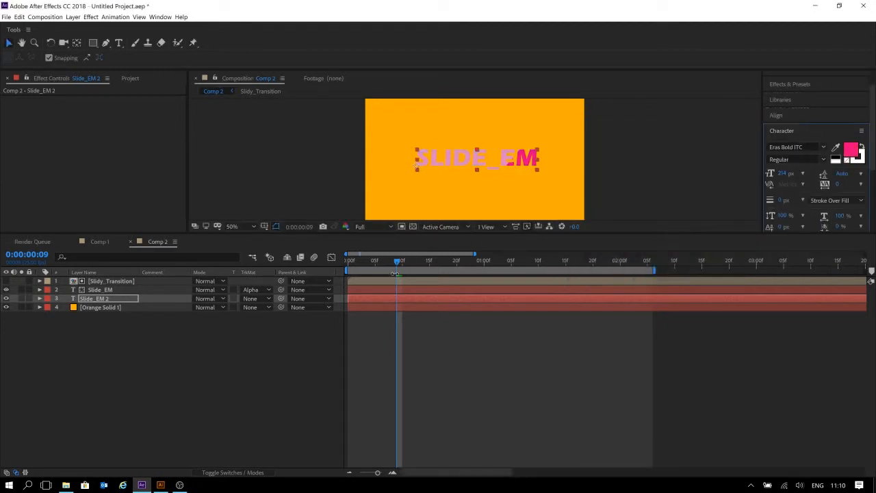
- Scrub back to the first frame and play the two-color title animation
{"action": "left_click_drag", "start_coordinate": [384, 263], "coordinate": [281, 264]}
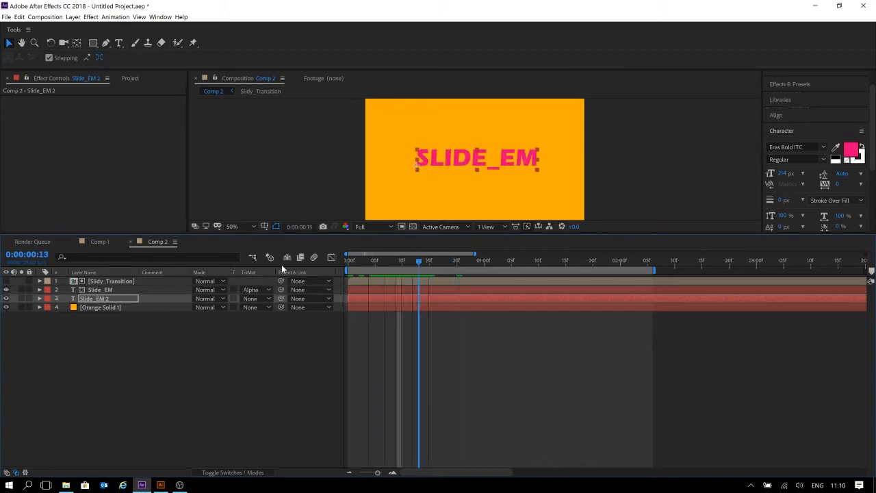
{"action": "left_click", "coordinate": [488, 377]}
{"action": "key", "text": "space"}
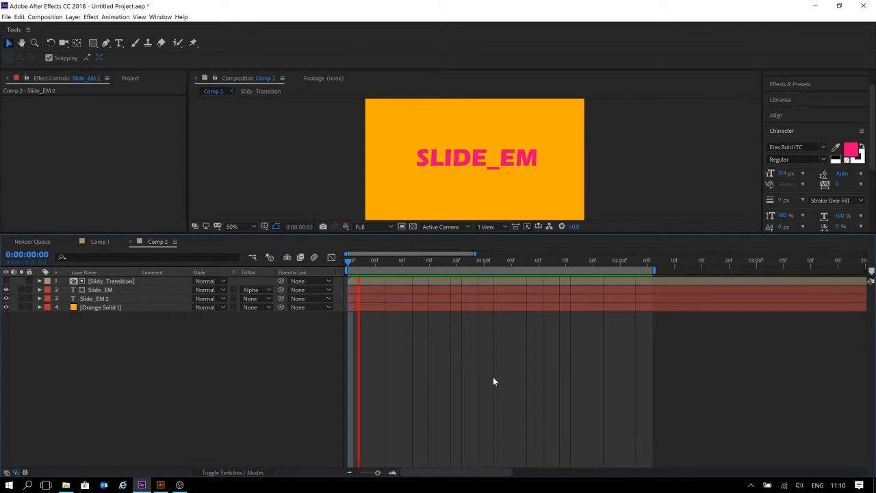
{"action": "key", "text": "space"}
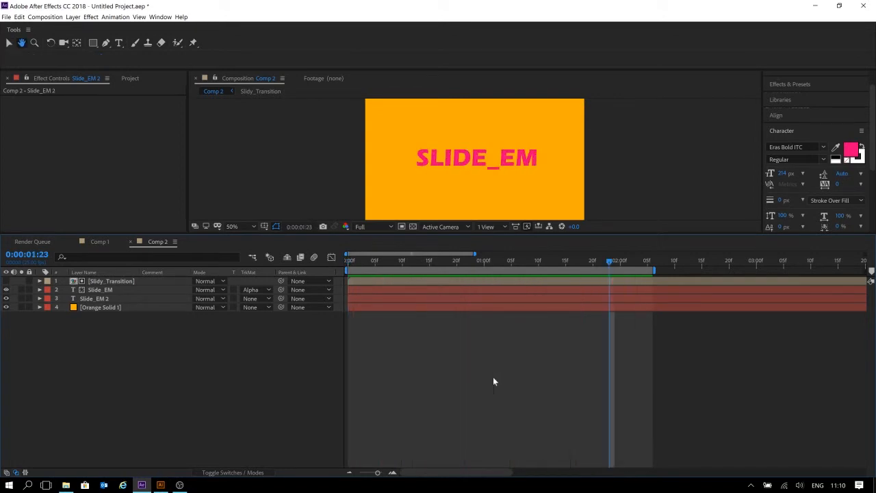
{"action": "key", "text": "space"}
{"action": "key", "text": "space"}
- Enlarge the Slide_EM and Slide_EM 2 texts together to 498 px and move both slightly left and down in the frame
{"action": "scroll", "coordinate": [536, 185], "scroll_direction": "down", "scroll_amount": 2}
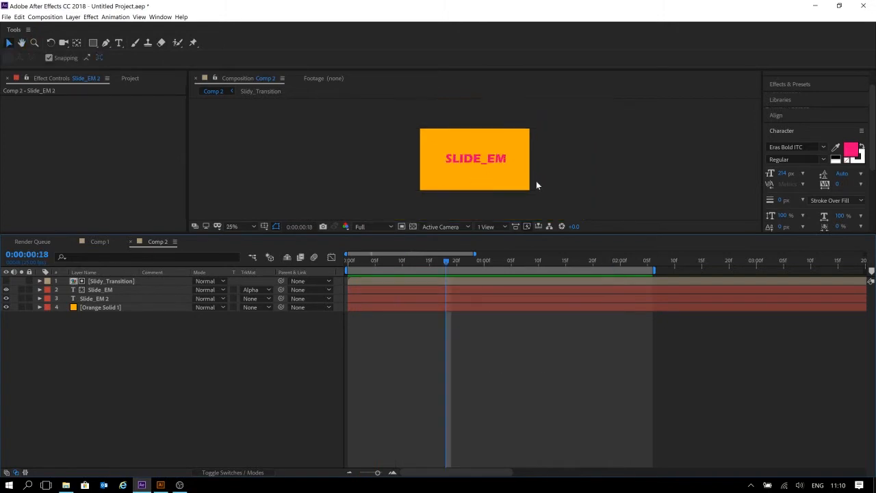
{"action": "left_click", "coordinate": [110, 299]}
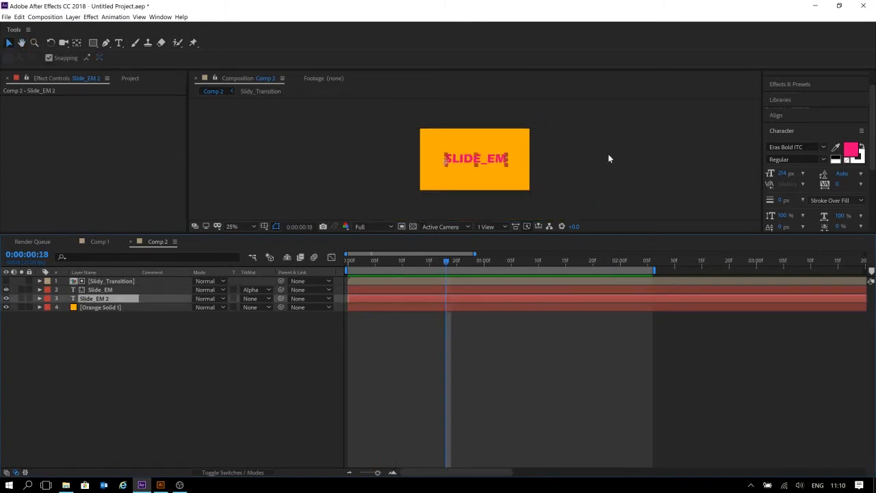
{"action": "left_click", "coordinate": [113, 291], "text": "ctrl"}
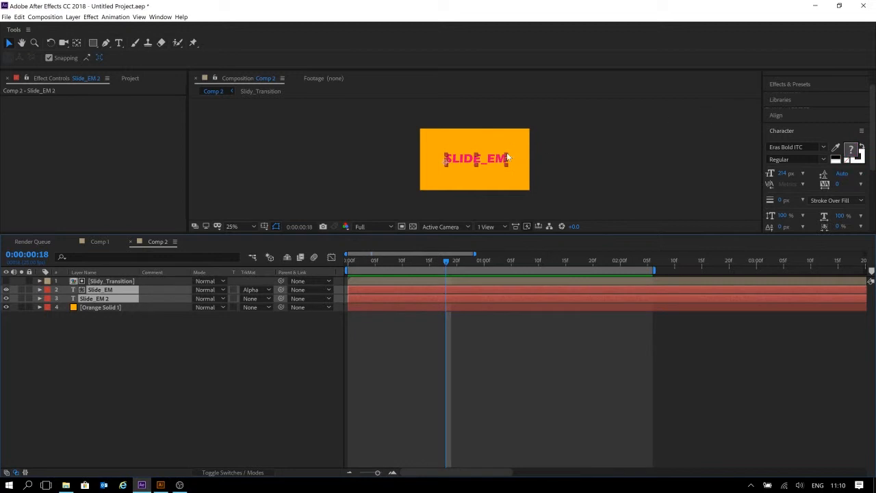
{"action": "left_click_drag", "start_coordinate": [783, 174], "coordinate": [853, 176]}
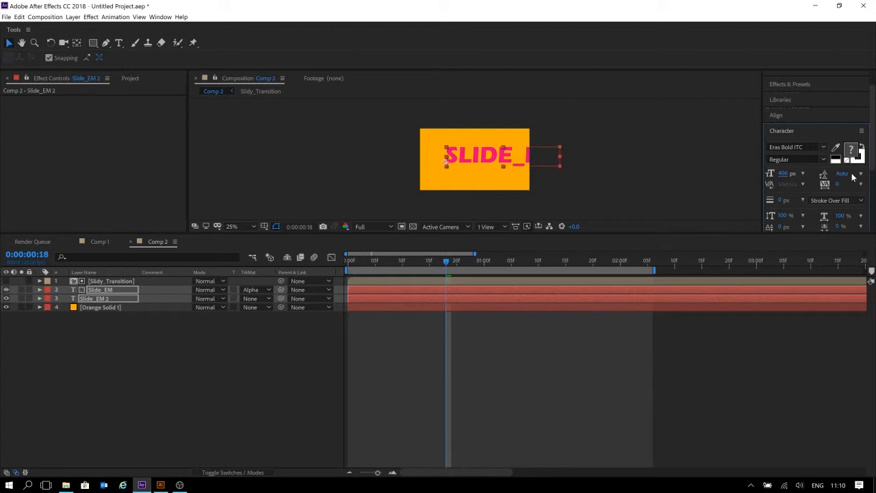
{"action": "left_click_drag", "start_coordinate": [784, 173], "coordinate": [841, 174]}
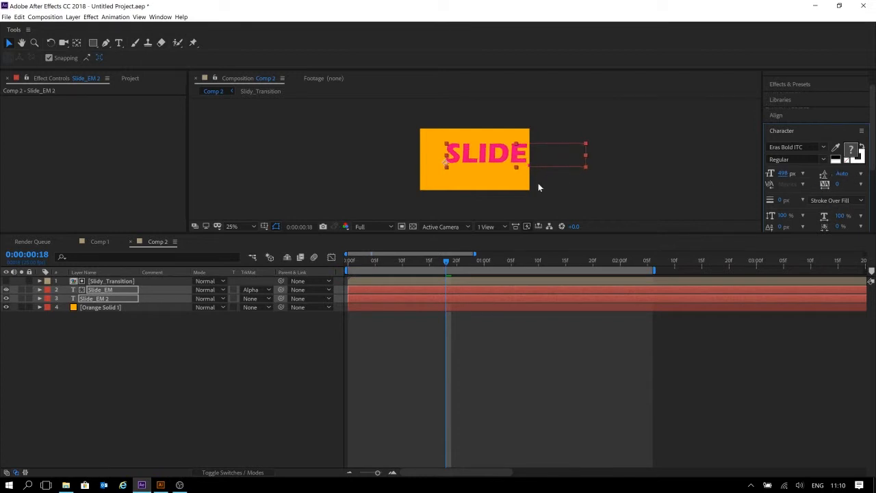
{"action": "mouse_move", "coordinate": [485, 158]}
{"action": "left_mouse_down"}
{"action": "mouse_move", "coordinate": [457, 163]}
{"action": "mouse_move", "coordinate": [471, 168]}
{"action": "left_mouse_up"}
{"action": "left_click", "coordinate": [507, 381]}
- Return to the first frame and play the animation with the enlarged title
{"action": "left_click_drag", "start_coordinate": [445, 260], "coordinate": [308, 265]}
{"action": "key", "text": "space"}
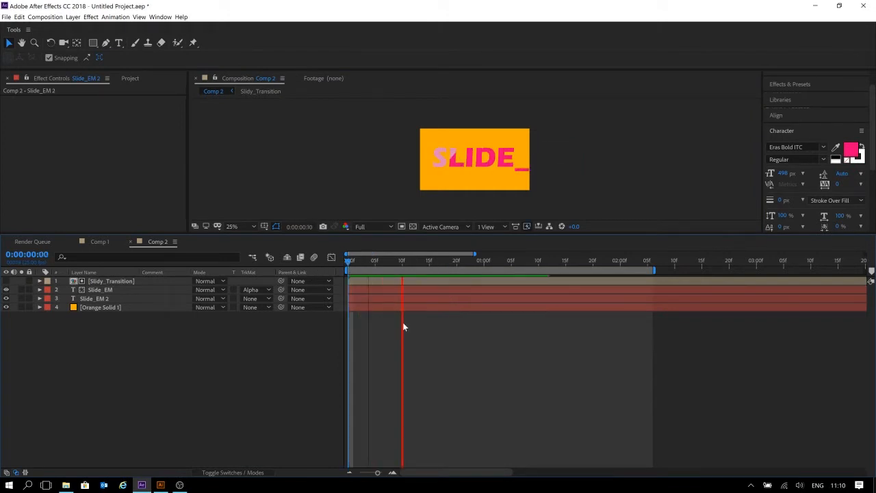
{"action": "key", "text": "space"}
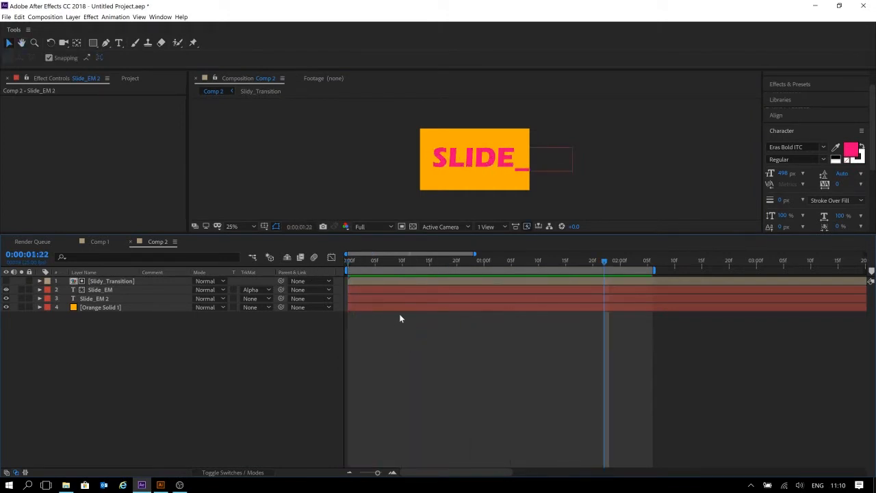
{"action": "key", "text": "space"}
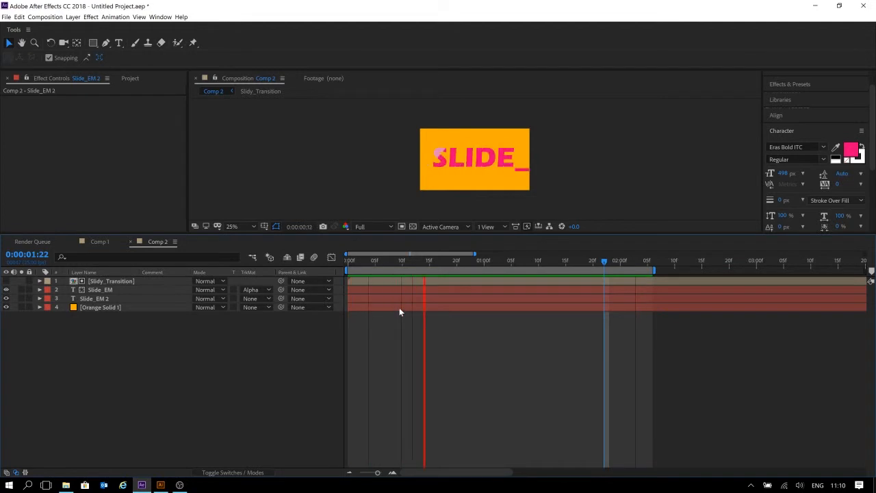
{"action": "key", "text": "space"}
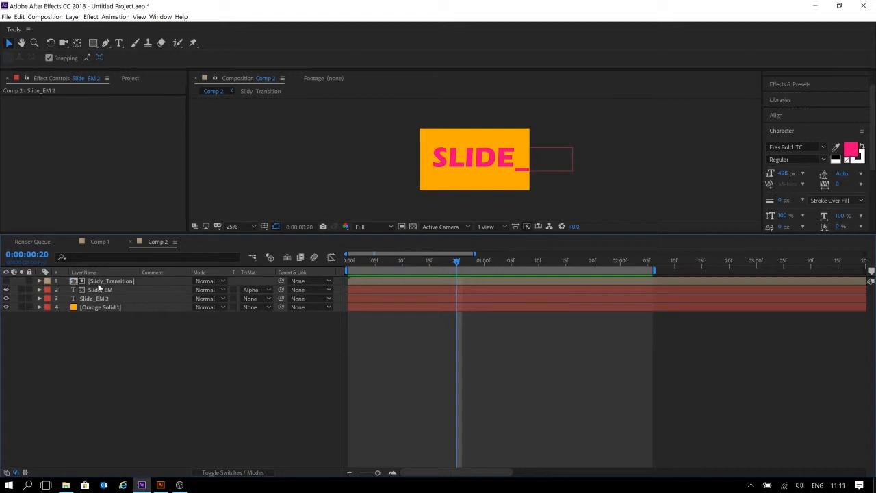
- Copy Slidy_Transition into a new HDTV 1080 25 composition, Comp 3, move to 0:00:01:06, and turn on the layer's visibility
{"action": "left_click", "coordinate": [147, 281]}
{"action": "left_click", "coordinate": [147, 350]}
{"action": "left_click", "coordinate": [146, 281]}
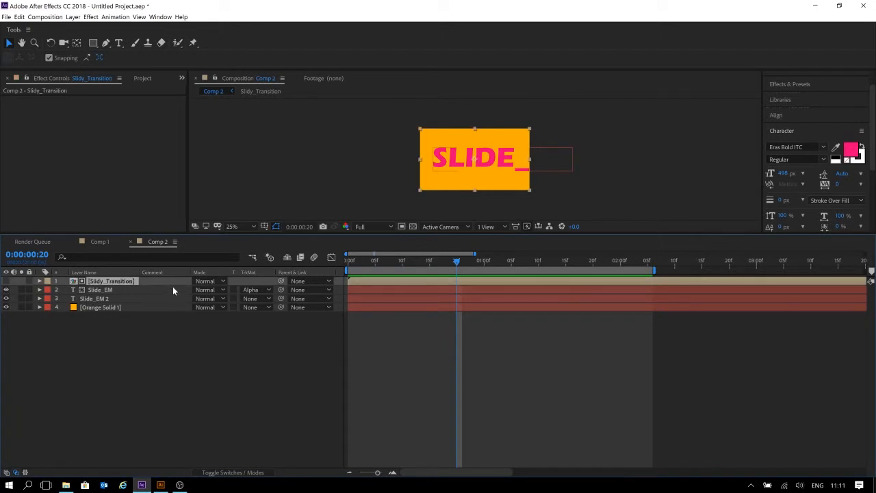
{"action": "key", "text": "ctrl+n"}
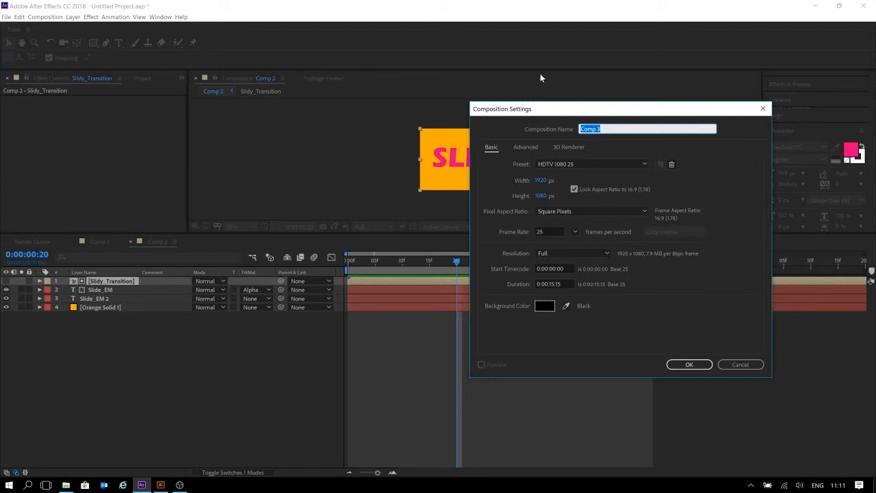
{"action": "left_click", "coordinate": [701, 369]}
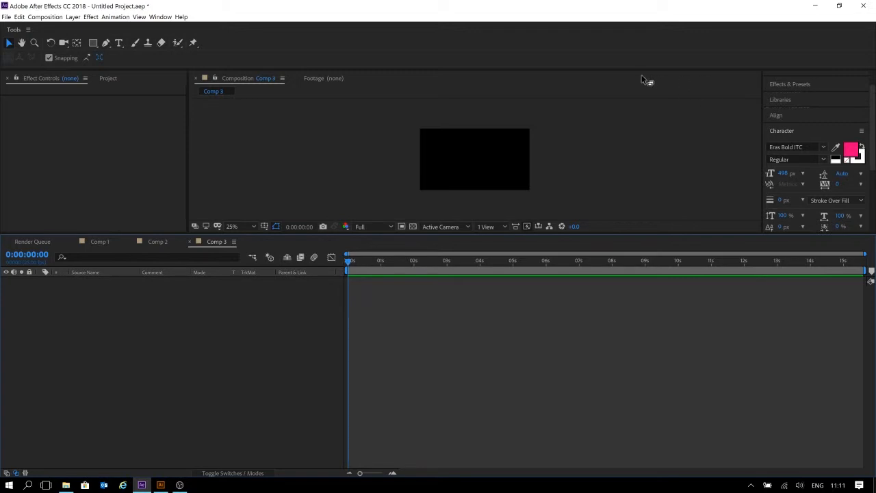
{"action": "key", "text": "ctrl+v"}
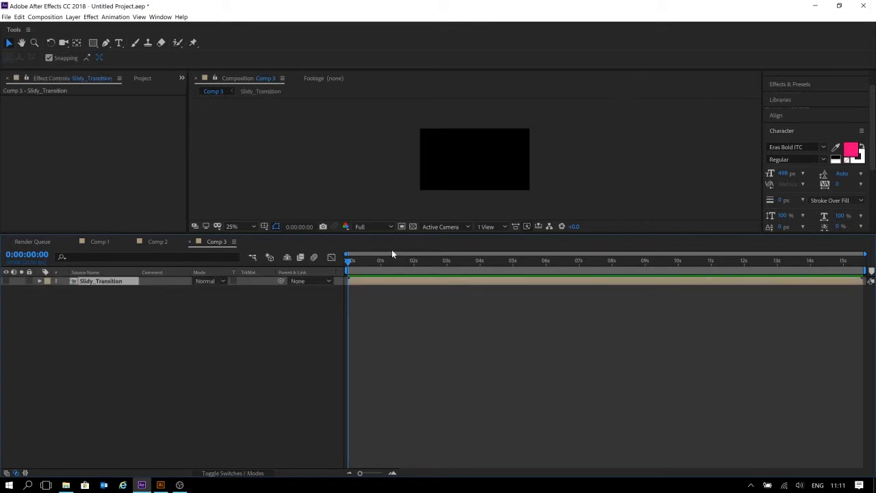
{"action": "mouse_move", "coordinate": [377, 261]}
{"action": "left_mouse_down"}
{"action": "mouse_move", "coordinate": [399, 265]}
{"action": "mouse_move", "coordinate": [361, 270]}
{"action": "mouse_move", "coordinate": [481, 270]}
{"action": "mouse_move", "coordinate": [406, 270]}
{"action": "mouse_move", "coordinate": [451, 265]}
{"action": "mouse_move", "coordinate": [375, 260]}
{"action": "mouse_move", "coordinate": [409, 262]}
{"action": "mouse_move", "coordinate": [376, 261]}
{"action": "mouse_move", "coordinate": [408, 262]}
{"action": "mouse_move", "coordinate": [380, 261]}
{"action": "mouse_move", "coordinate": [389, 261]}
{"action": "left_mouse_up"}
{"action": "left_click", "coordinate": [6, 281]}
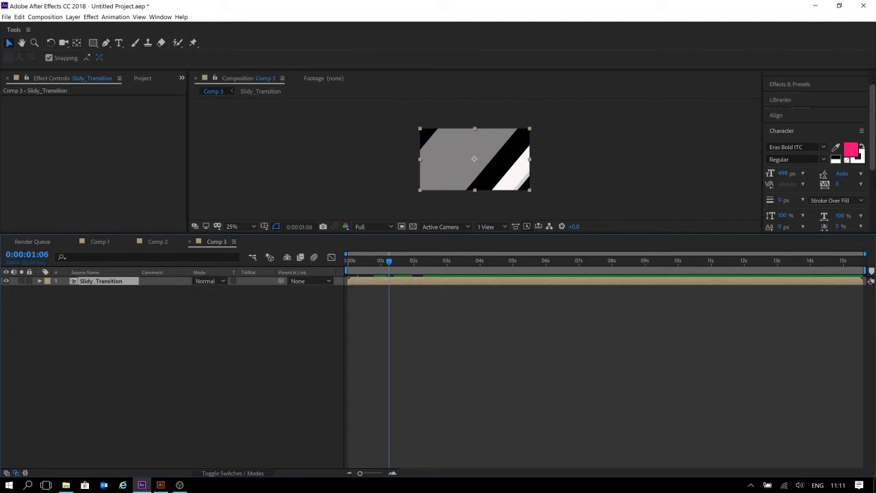
- Apply the Mirror effect from the Distort effects to the Slidy_Transition layer in Comp 3
{"action": "left_click", "coordinate": [810, 83]}
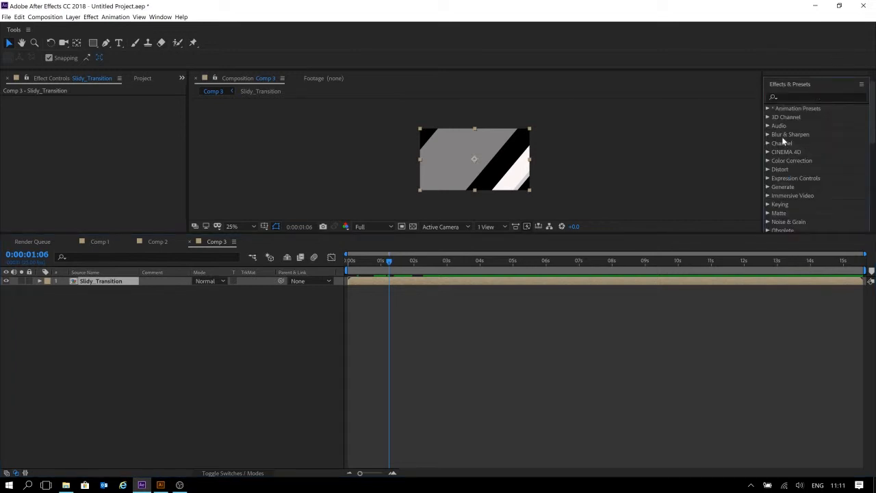
{"action": "left_click", "coordinate": [779, 169]}
{"action": "scroll", "coordinate": [805, 179], "scroll_direction": "down", "scroll_amount": 3}
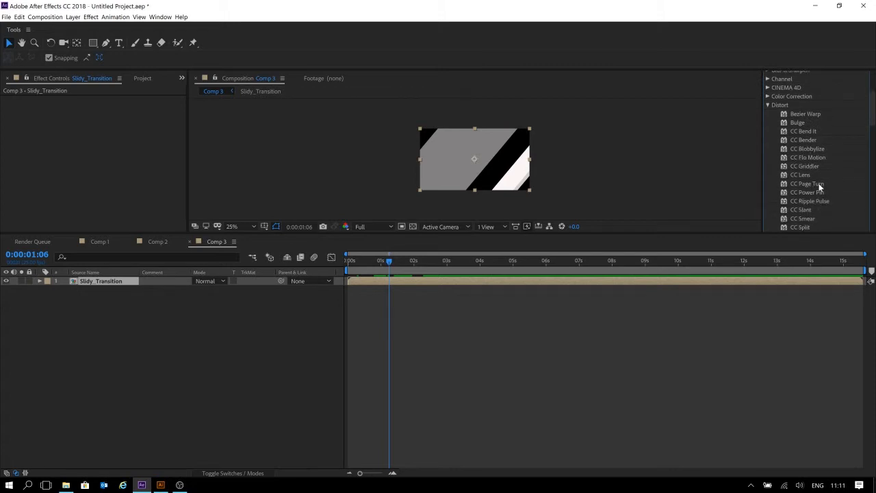
{"action": "scroll", "coordinate": [821, 182], "scroll_direction": "down", "scroll_amount": 2}
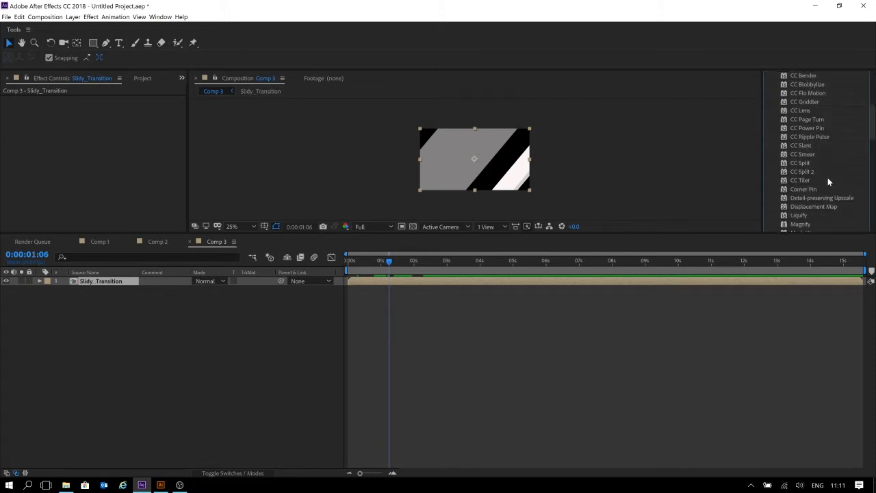
{"action": "scroll", "coordinate": [829, 177], "scroll_direction": "down", "scroll_amount": 2}
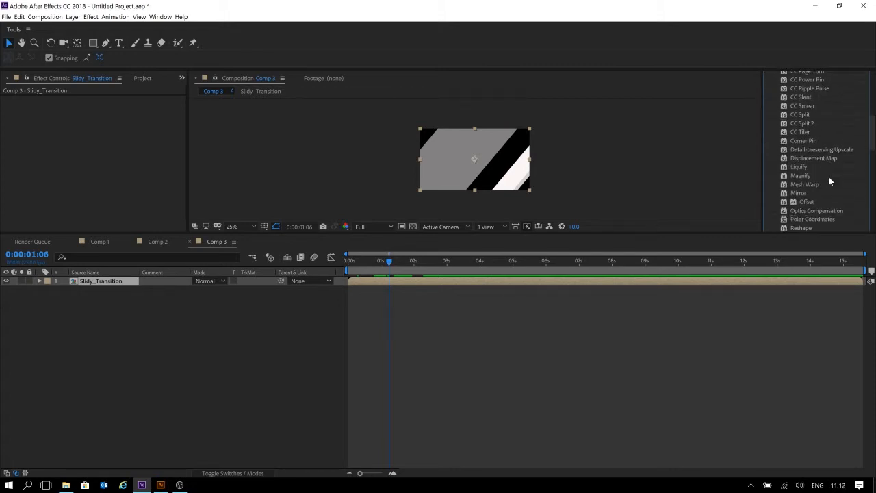
{"action": "left_click", "coordinate": [814, 193]}
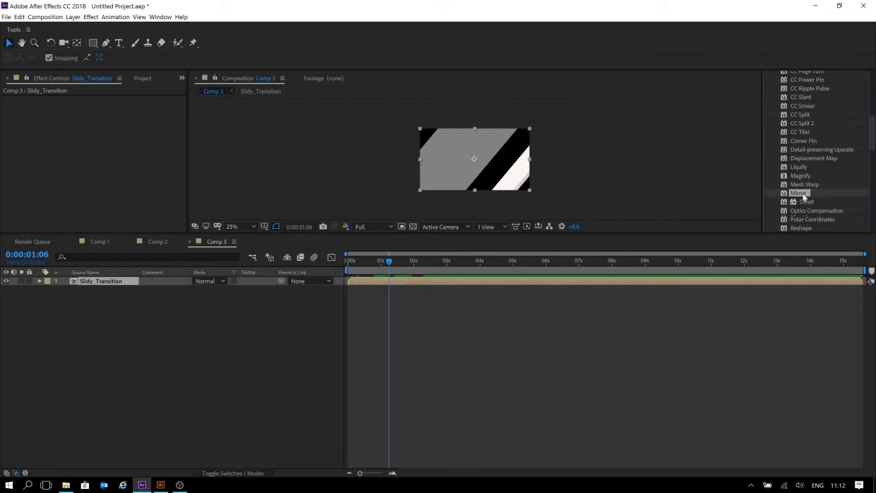
{"action": "left_click_drag", "start_coordinate": [804, 197], "coordinate": [95, 172]}
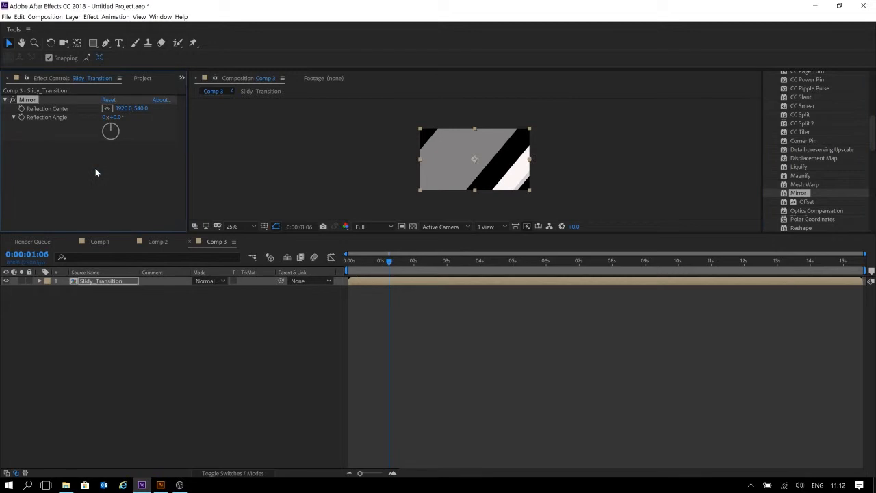
- Move to 0:00:01:05 and set the Mirror effect's Reflection Angle to 90°
{"action": "left_click_drag", "start_coordinate": [425, 261], "coordinate": [389, 263]}
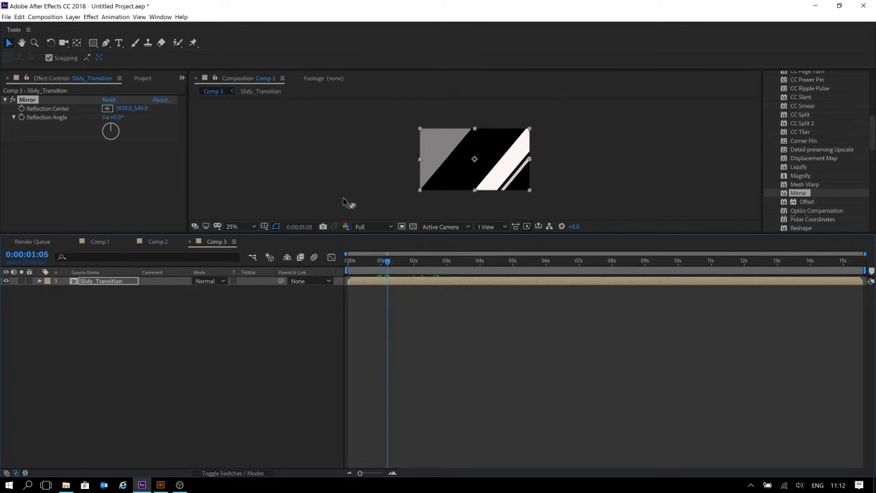
{"action": "left_click_drag", "start_coordinate": [118, 119], "coordinate": [159, 117]}
{"action": "left_click", "coordinate": [120, 117]}
{"action": "type", "text": "90"}
{"action": "key", "text": "Return"}
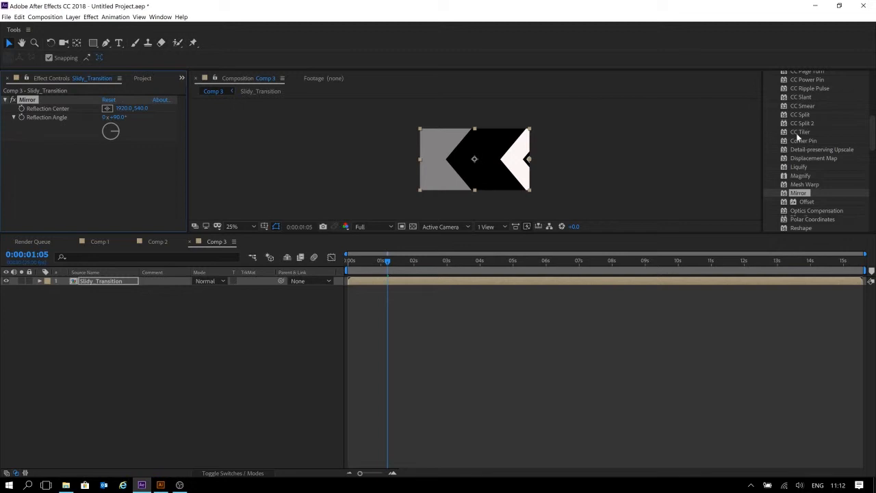
- Play the mirrored transition from the first frame, and return to 0:00:01:05
{"action": "mouse_move", "coordinate": [370, 261]}
{"action": "left_mouse_down"}
{"action": "mouse_move", "coordinate": [330, 258]}
{"action": "mouse_move", "coordinate": [368, 259]}
{"action": "left_mouse_up"}
{"action": "key", "text": "space"}
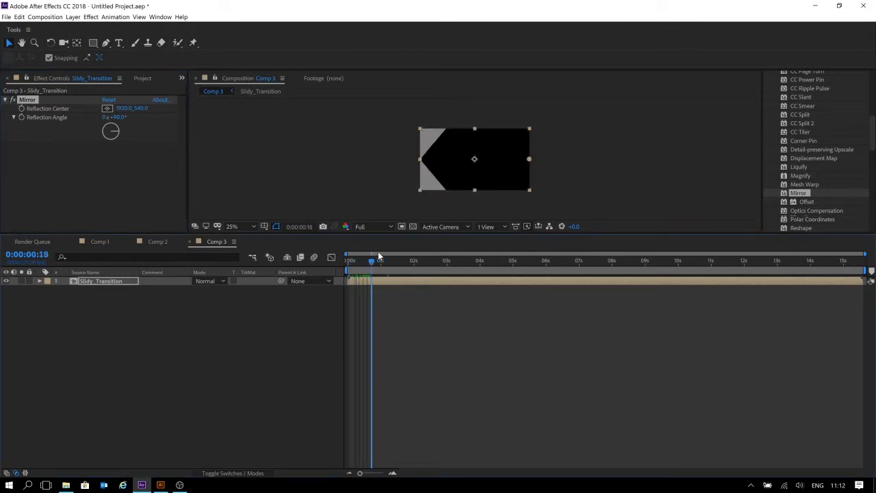
{"action": "key", "text": "space"}
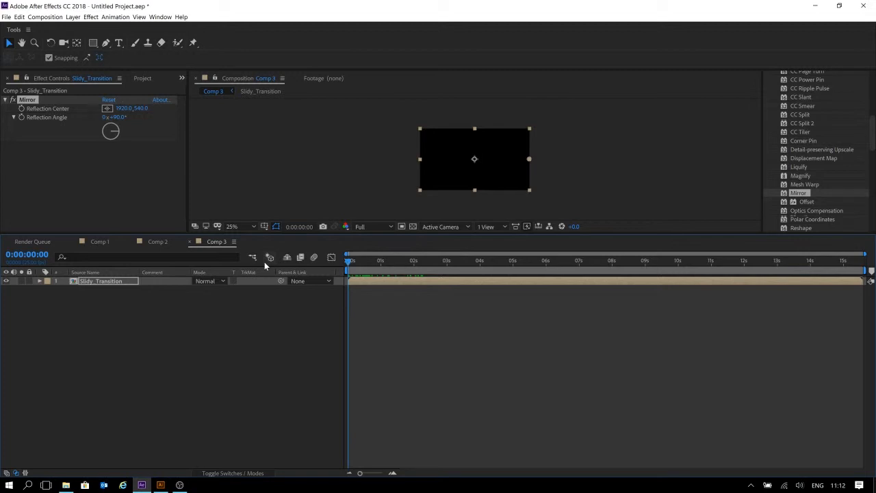
{"action": "key", "text": "space"}
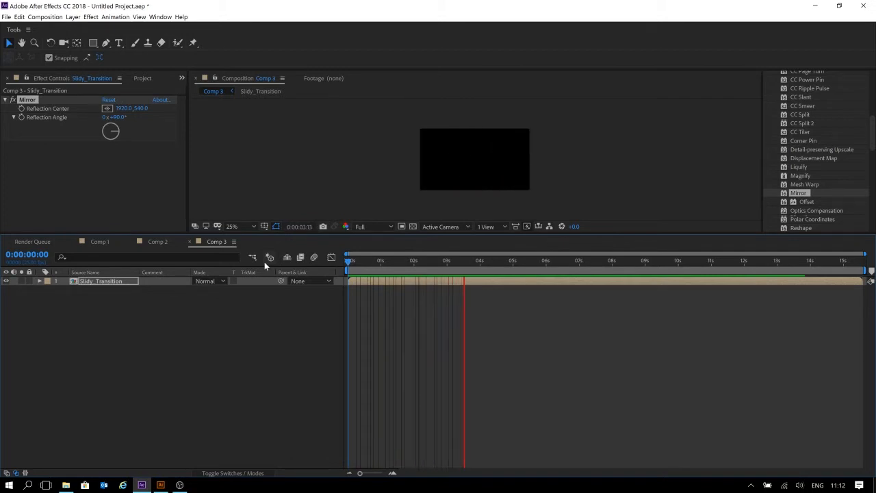
{"action": "key", "text": "space"}
{"action": "left_click_drag", "start_coordinate": [353, 267], "coordinate": [387, 261]}
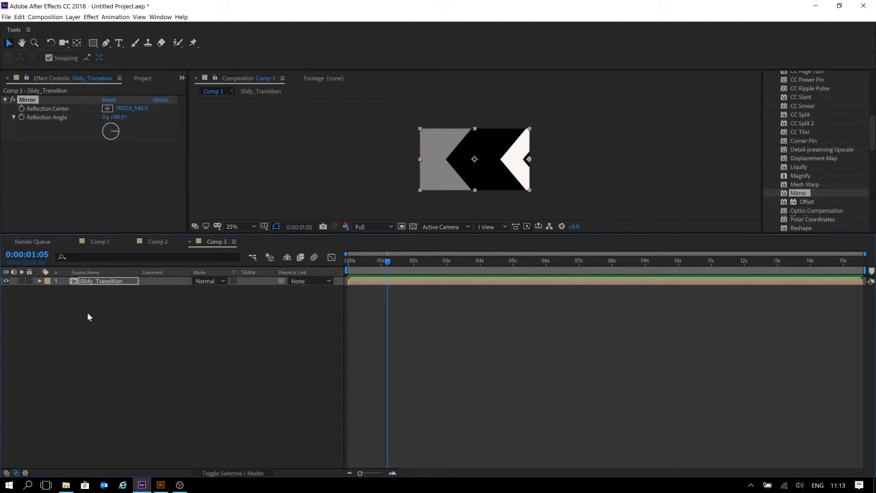
- Flip the Slidy_Transition layer by setting its linked Scale to -100%
{"action": "left_click", "coordinate": [102, 282]}
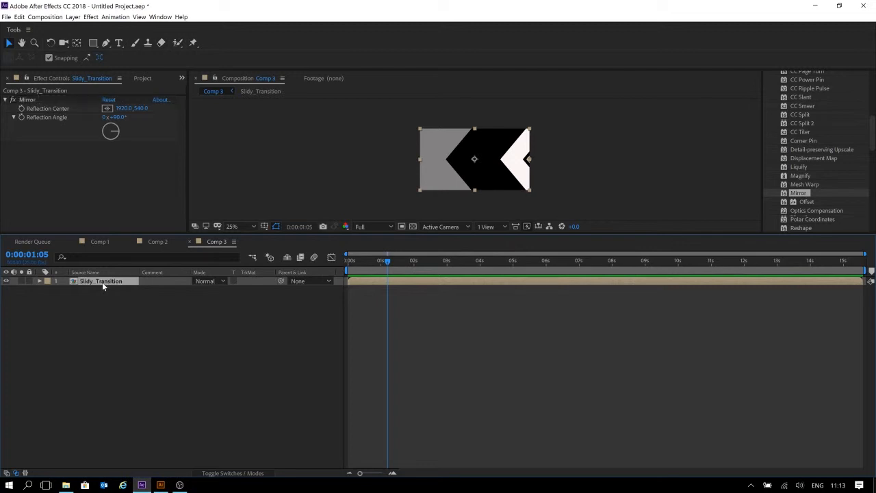
{"action": "key", "text": "p"}
{"action": "key", "text": "s"}
{"action": "left_click_drag", "start_coordinate": [209, 290], "coordinate": [239, 296]}
{"action": "left_click", "coordinate": [224, 291]}
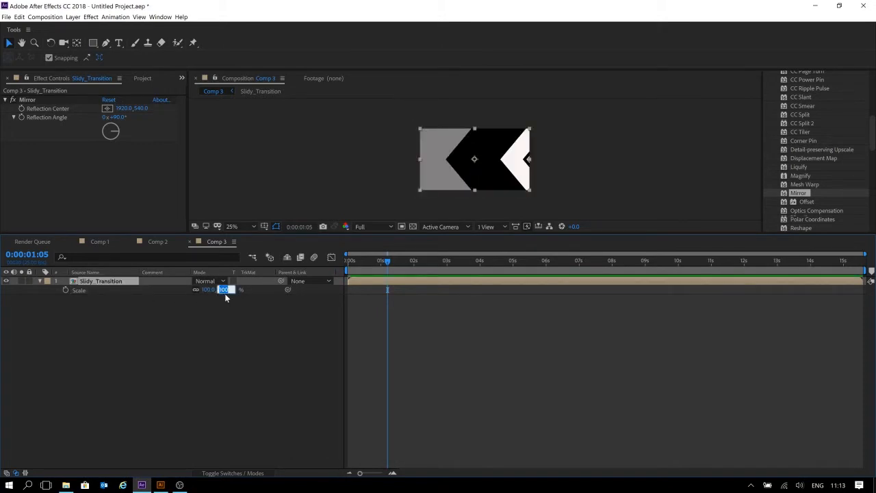
{"action": "left_click", "coordinate": [232, 291]}
{"action": "type", "text": "-"}
{"action": "left_click", "coordinate": [206, 293]}
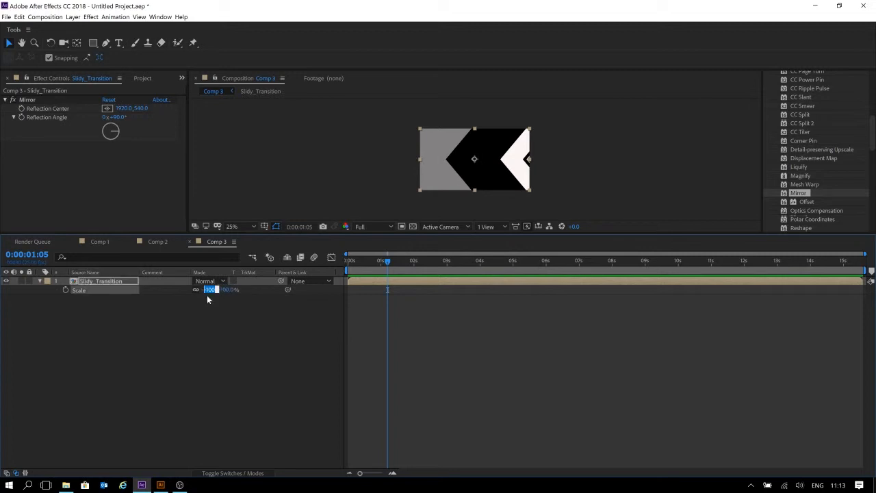
{"action": "left_click", "coordinate": [401, 314]}
- Play the flipped transition from the first frame and scrub through it, ending at 0:00:00:09
{"action": "left_click_drag", "start_coordinate": [377, 265], "coordinate": [320, 267]}
{"action": "key", "text": "space"}
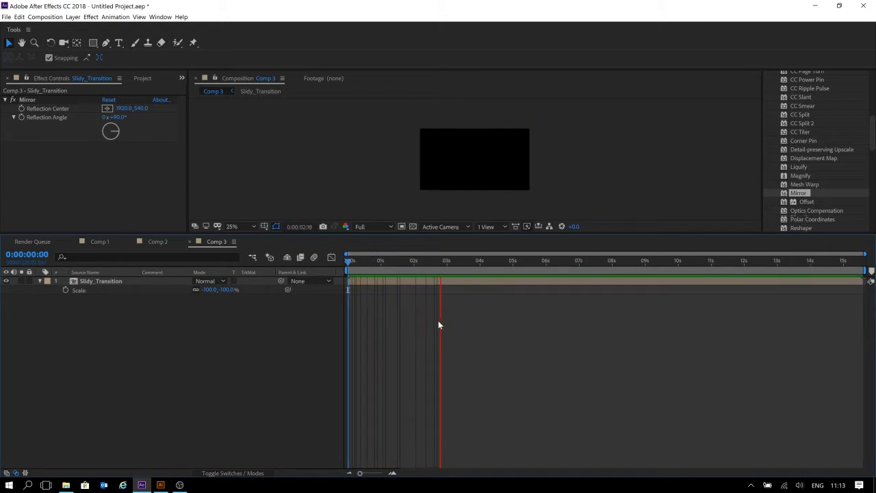
{"action": "key", "text": "space"}
{"action": "left_click_drag", "start_coordinate": [449, 265], "coordinate": [387, 261]}
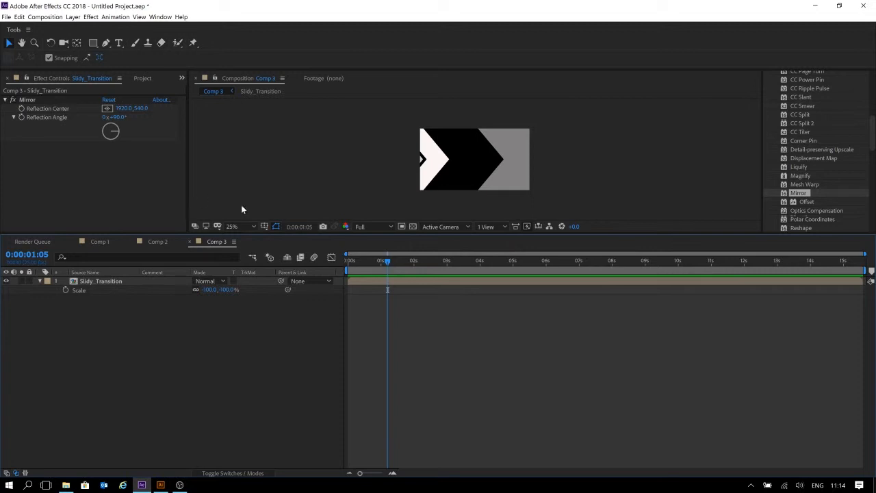
{"action": "mouse_move", "coordinate": [366, 265]}
{"action": "left_mouse_down"}
{"action": "mouse_move", "coordinate": [381, 267]}
{"action": "mouse_move", "coordinate": [352, 267]}
{"action": "left_mouse_up"}
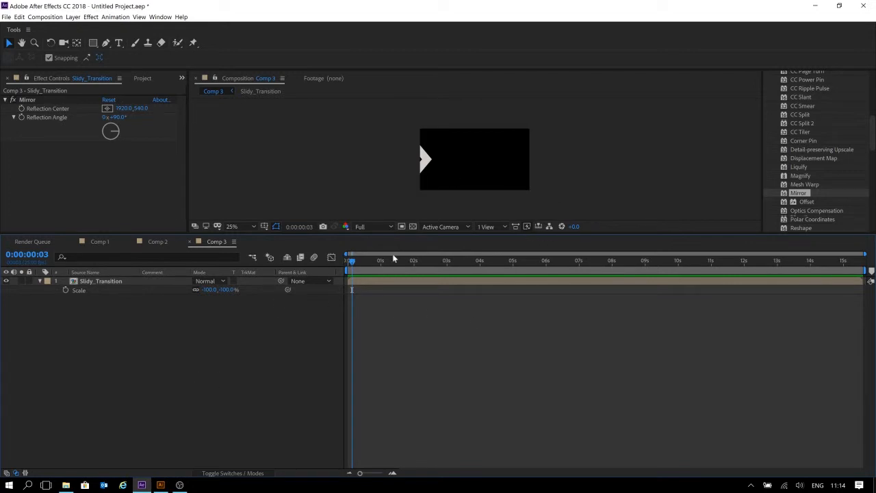
{"action": "mouse_move", "coordinate": [368, 264]}
{"action": "left_mouse_down"}
{"action": "mouse_move", "coordinate": [386, 265]}
{"action": "mouse_move", "coordinate": [348, 271]}
{"action": "mouse_move", "coordinate": [359, 271]}
{"action": "left_mouse_up"}
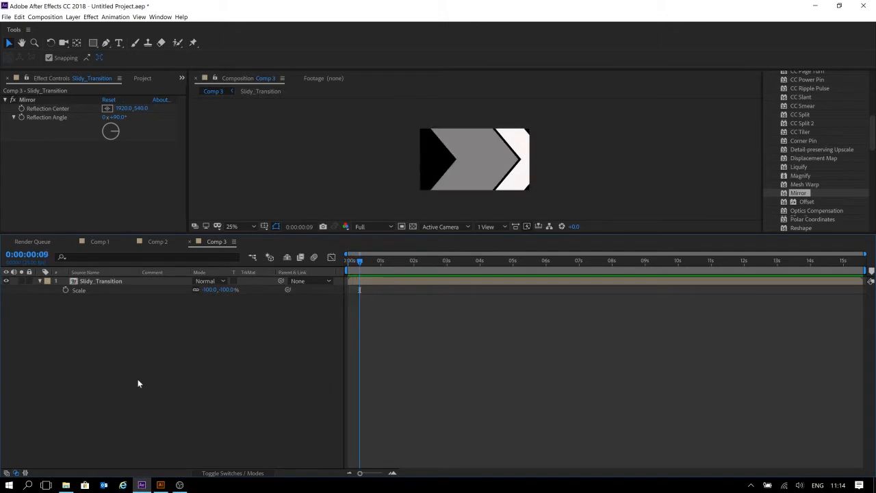
- Duplicate the Slidy_Transition layer and set the upper copy's Scale to 100%
{"action": "left_click", "coordinate": [118, 281]}
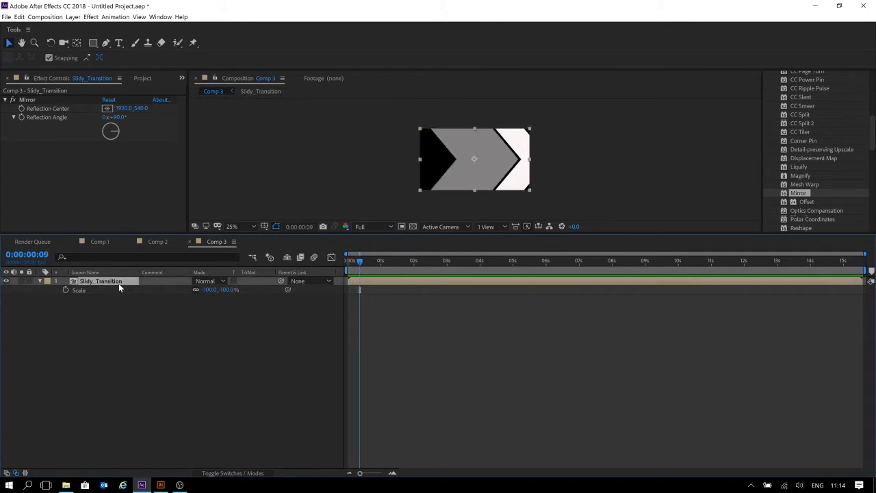
{"action": "key", "text": "ctrl+d"}
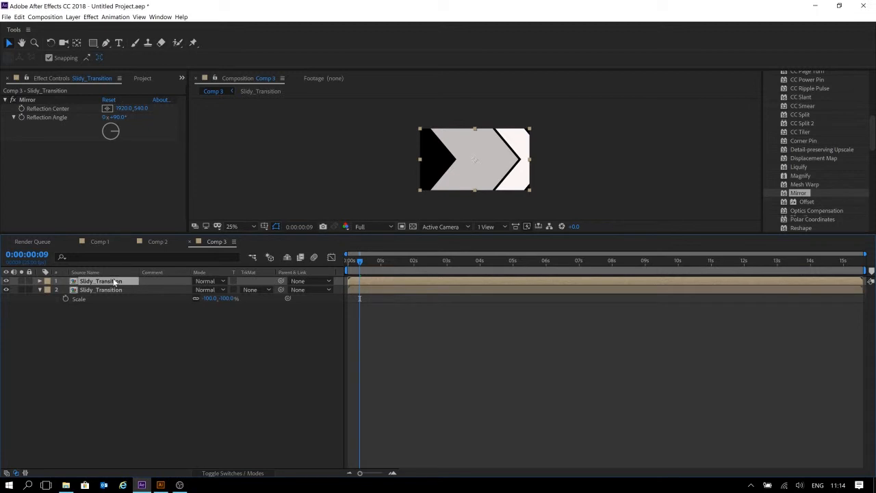
{"action": "key", "text": "s"}
{"action": "left_click", "coordinate": [205, 289]}
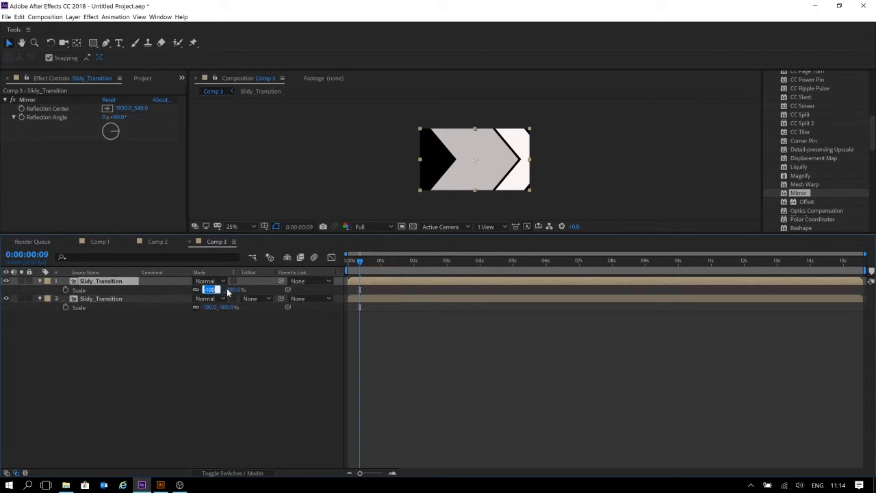
{"action": "type", "text": "100"}
{"action": "key", "text": "Return"}
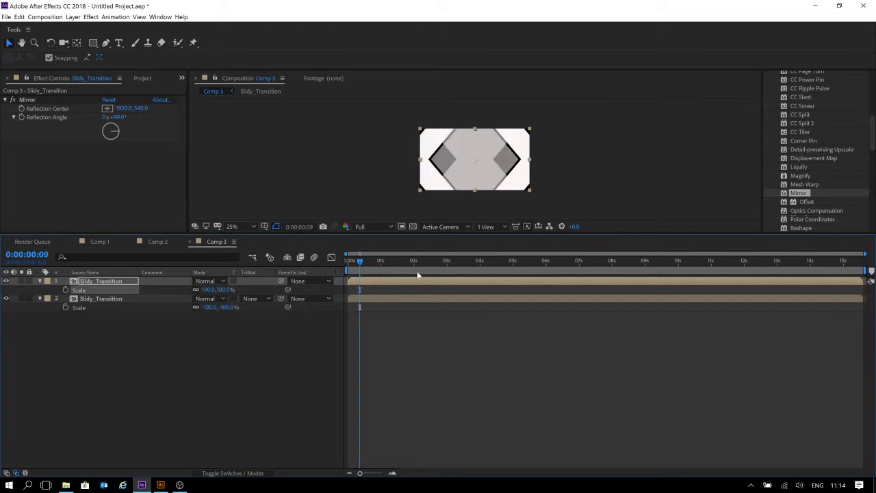
- Play the two overlapping mirrored transitions several times from the first frame
{"action": "left_click_drag", "start_coordinate": [387, 263], "coordinate": [299, 261]}
{"action": "key", "text": "space"}
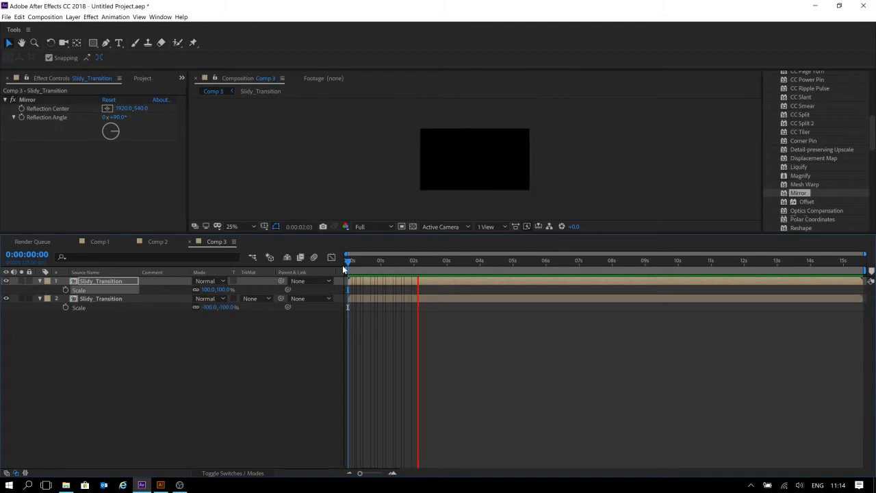
{"action": "key", "text": "space"}
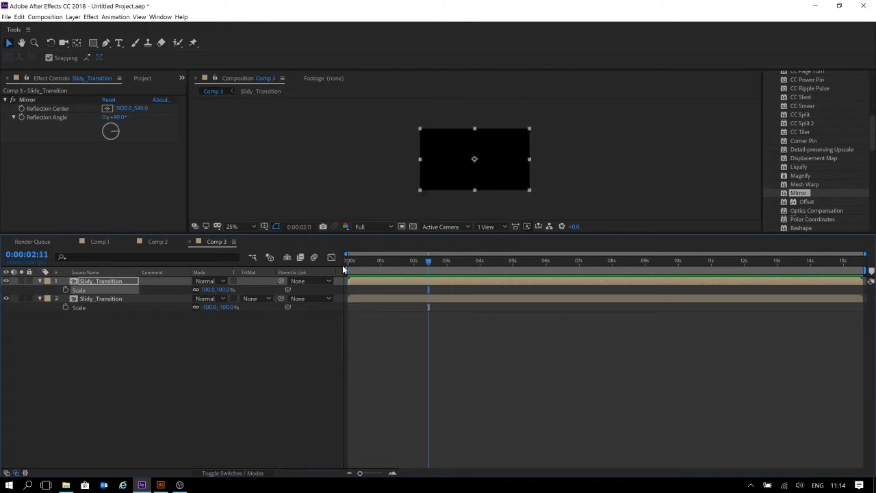
{"action": "left_click_drag", "start_coordinate": [398, 261], "coordinate": [362, 261]}
{"action": "key", "text": "space"}
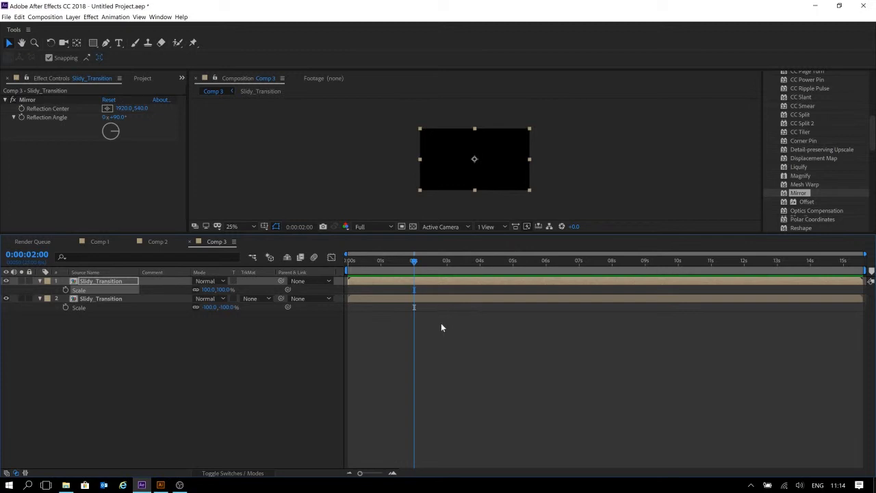
{"action": "left_click_drag", "start_coordinate": [381, 264], "coordinate": [333, 275]}
{"action": "key", "text": "space"}
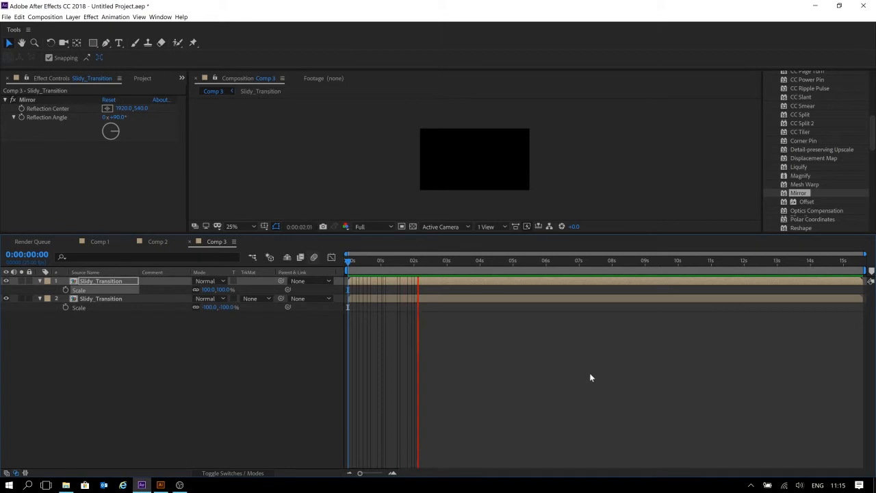
{"action": "key", "text": "space"}
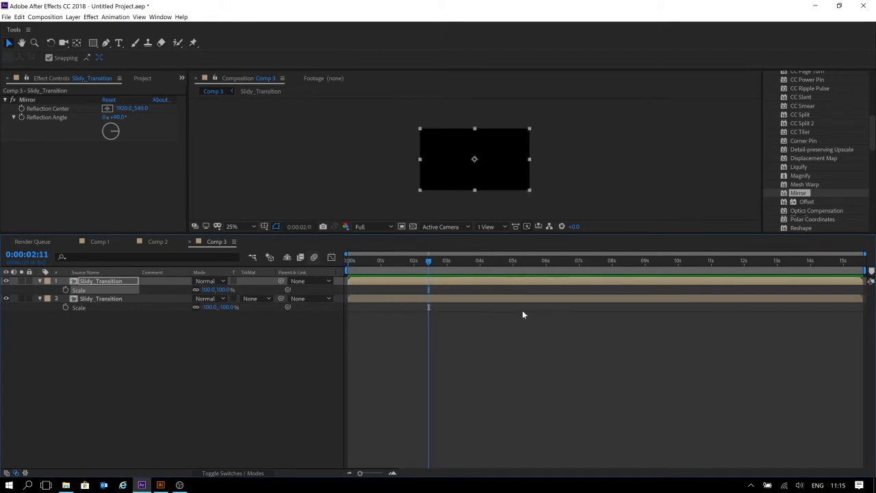
{"action": "left_click_drag", "start_coordinate": [387, 260], "coordinate": [312, 264]}
{"action": "key", "text": "space"}
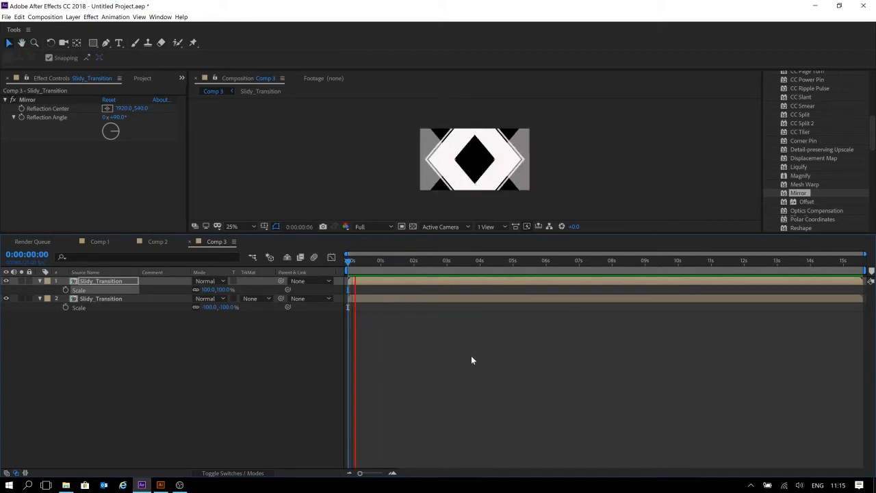
- Stop playback at 0:00:00:16 and pre-compose both Slidy_Transition layers into a composition named Metamorph
{"action": "left_click", "coordinate": [476, 366]}
{"action": "right_click", "coordinate": [219, 367]}
{"action": "left_click", "coordinate": [80, 353]}
{"action": "left_click_drag", "start_coordinate": [71, 356], "coordinate": [114, 283]}
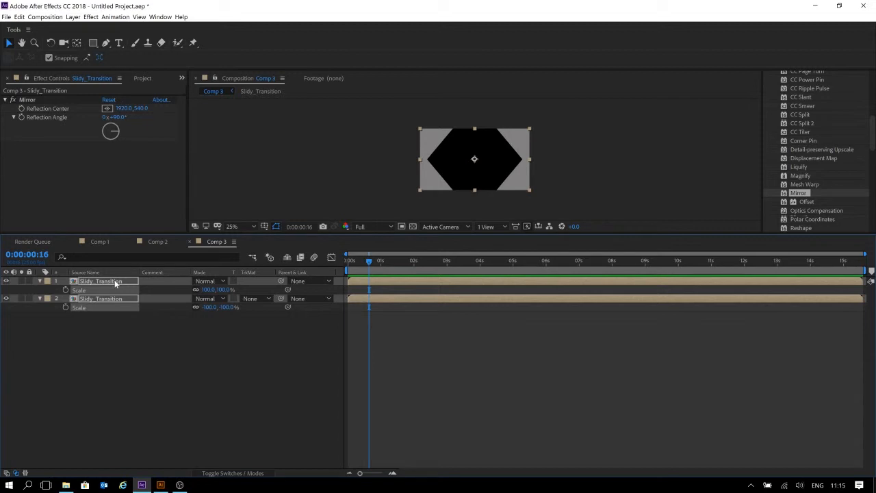
{"action": "key", "text": "ctrl+shift+c"}
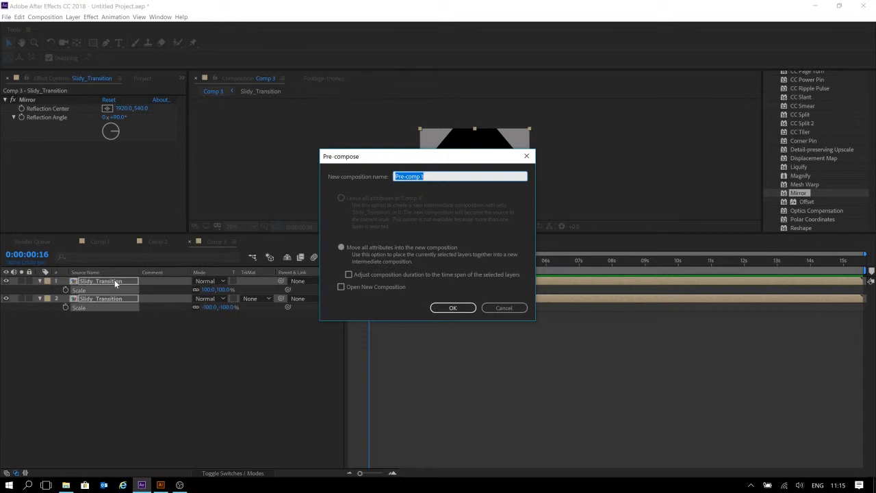
{"action": "type", "text": "Metamorph"}
{"action": "key", "text": "Return"}
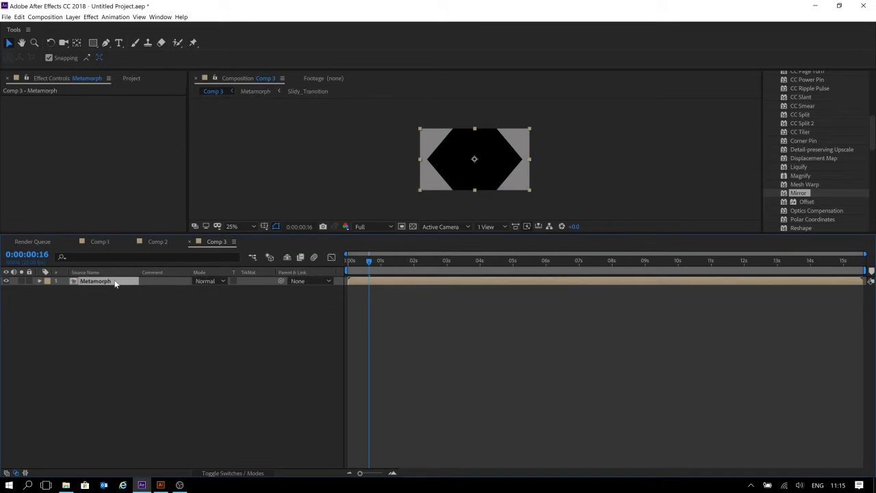
- Add a comp-sized orange solid with colour F9AC00 to Comp 3 and place it below the Metamorph layer
{"action": "right_click", "coordinate": [167, 364]}
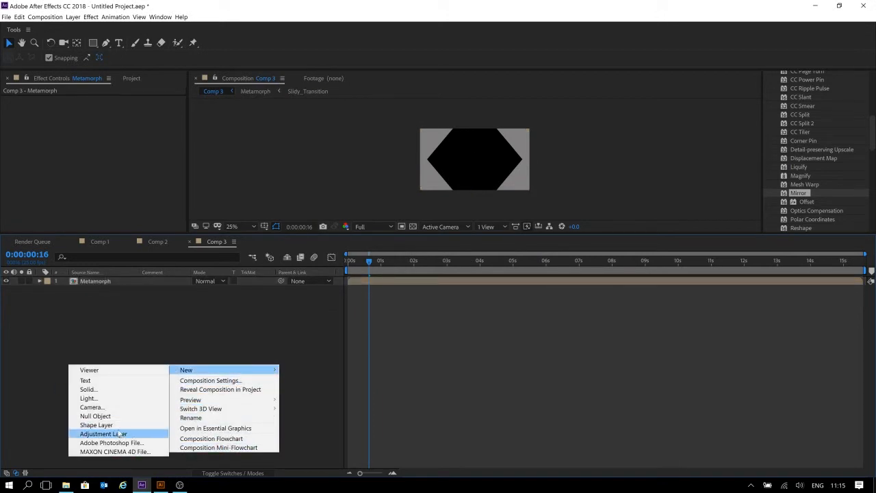
{"action": "left_click", "coordinate": [134, 390]}
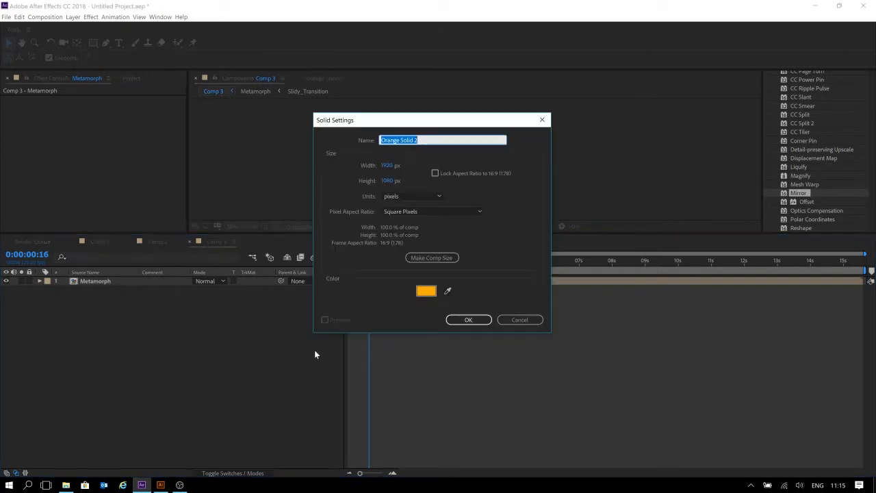
{"action": "left_click", "coordinate": [436, 296]}
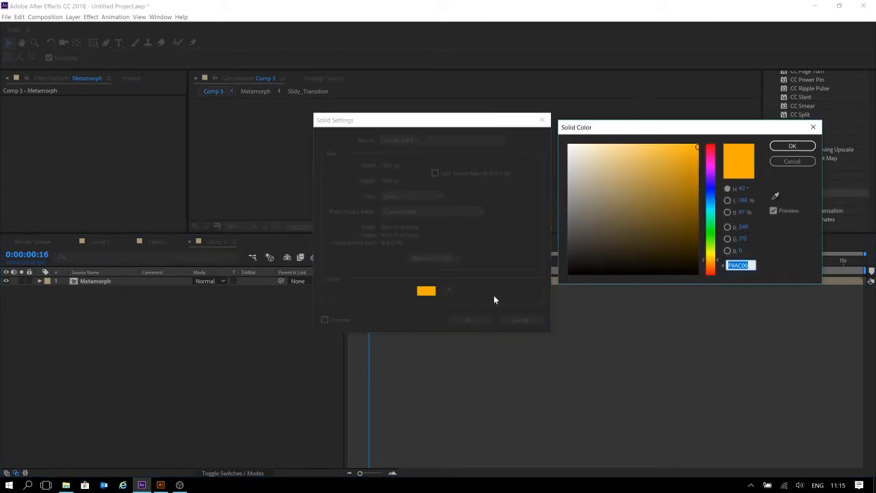
{"action": "left_click", "coordinate": [792, 145]}
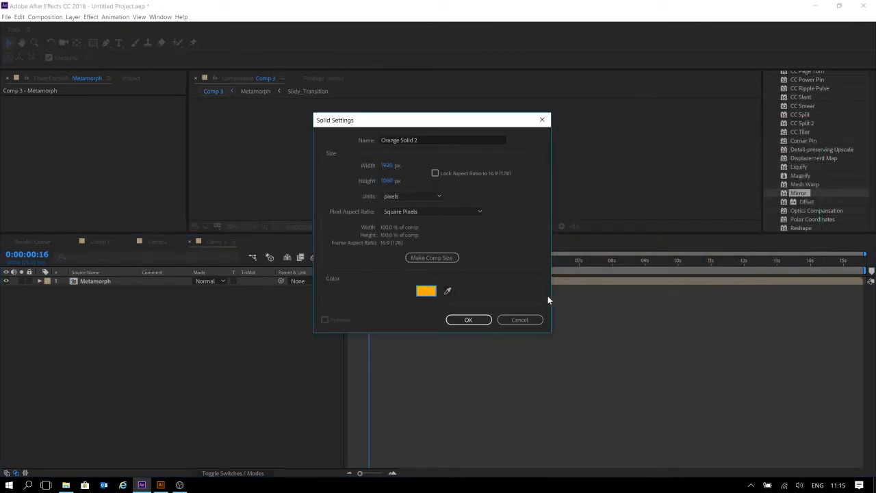
{"action": "left_click", "coordinate": [467, 320]}
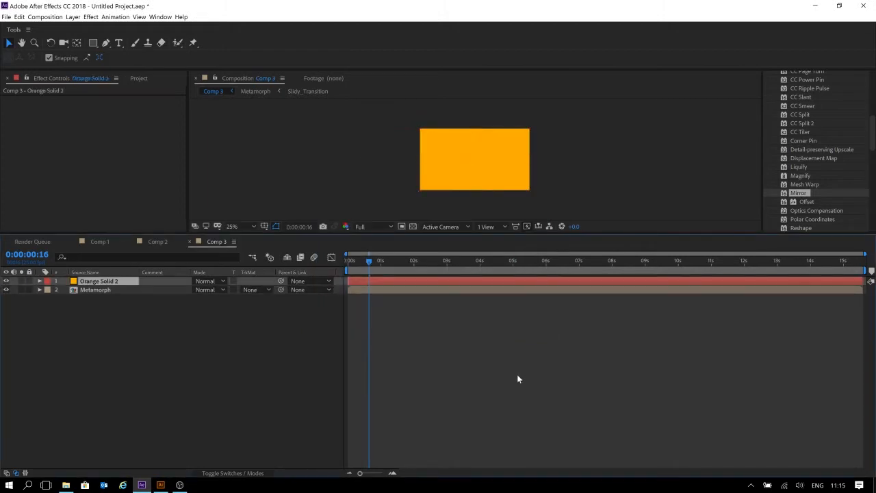
{"action": "left_click", "coordinate": [518, 376]}
{"action": "left_click_drag", "start_coordinate": [97, 281], "coordinate": [113, 368]}
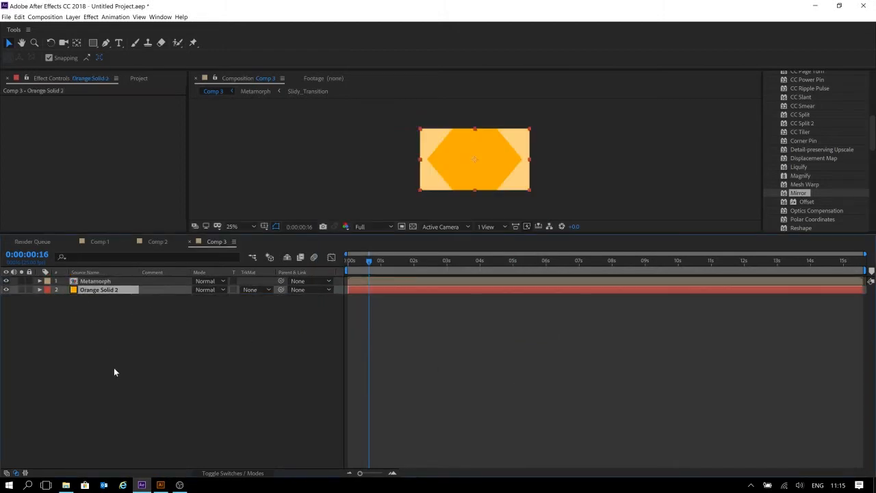
{"action": "left_click", "coordinate": [114, 368]}
- Play the Metamorph transition over the orange solid from the first frame and stop the playback
{"action": "left_click_drag", "start_coordinate": [357, 261], "coordinate": [280, 262]}
{"action": "key", "text": "space"}
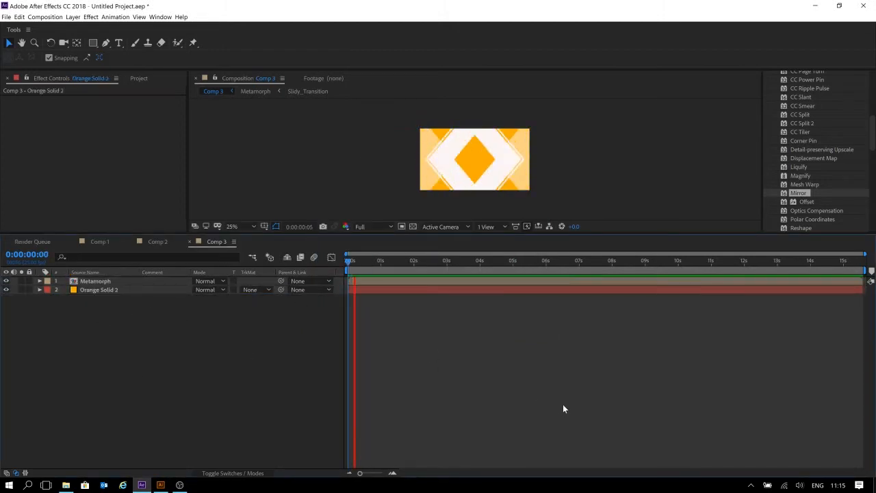
{"action": "key", "text": "space"}
{"action": "key", "text": "period"}
{"action": "key", "text": "space"}
{"action": "key", "text": "space"}
- Enlarge the composition viewer and replay Comp 3 from the first frame
{"action": "left_click_drag", "start_coordinate": [356, 235], "coordinate": [365, 278]}
{"action": "key", "text": "Home"}
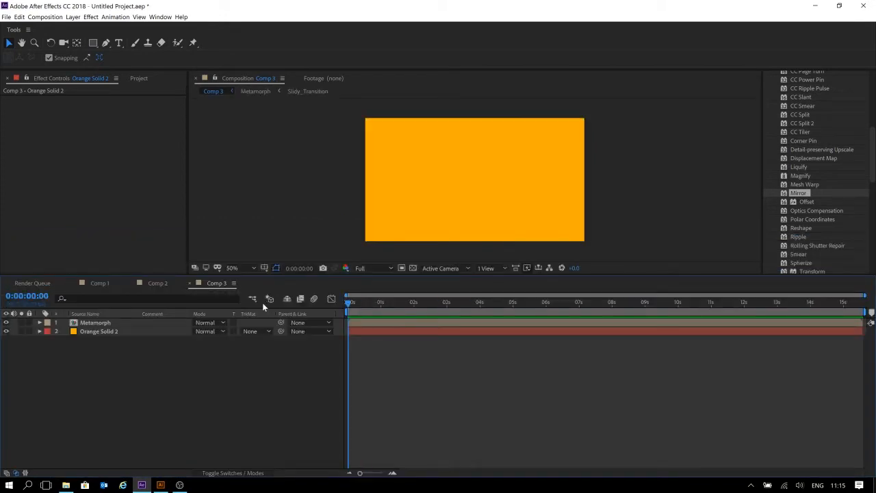
{"action": "key", "text": "space"}
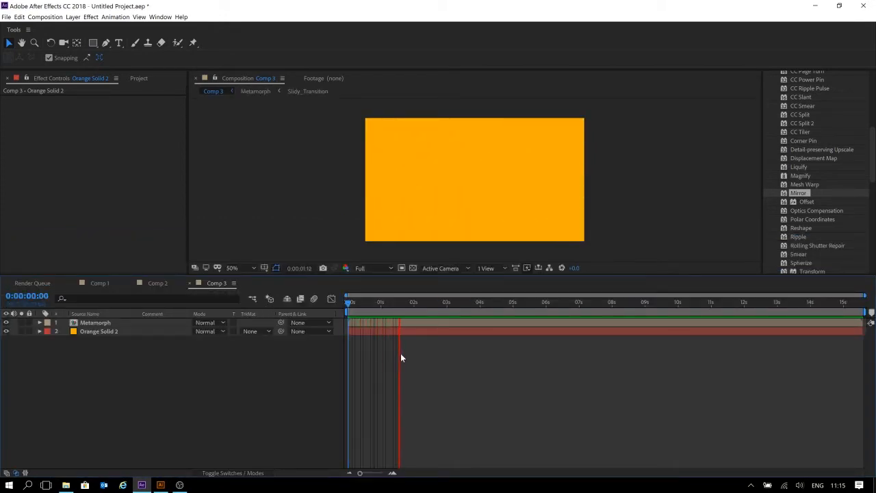
- End the work area of Comp 3 at 0:00:03:12 and replay the shortened range from the first frame
{"action": "left_click", "coordinate": [463, 304]}
{"action": "key", "text": "n"}
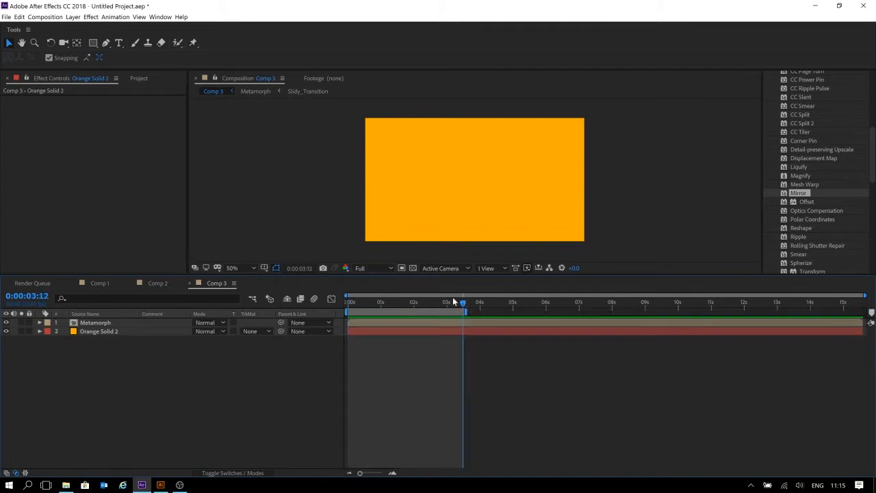
{"action": "key", "text": "Home"}
{"action": "key", "text": "space"}
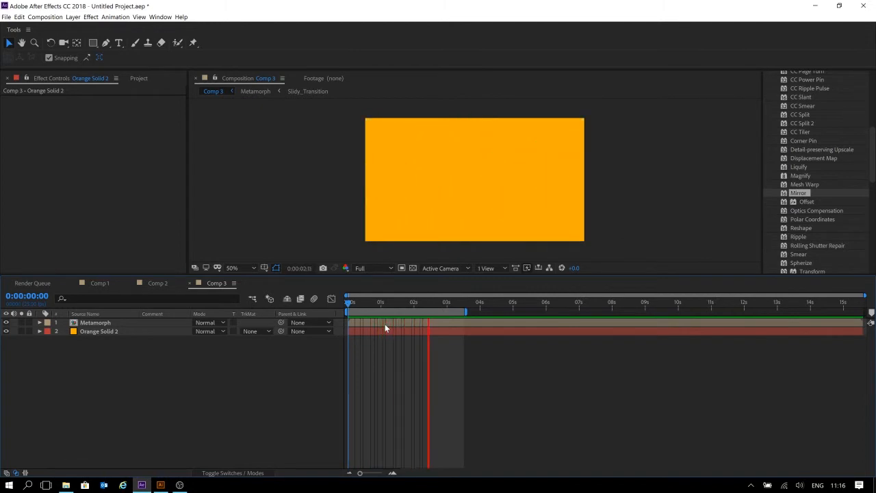
{"action": "key", "text": "space"}
{"action": "key", "text": "Home"}
{"action": "key", "text": "space"}
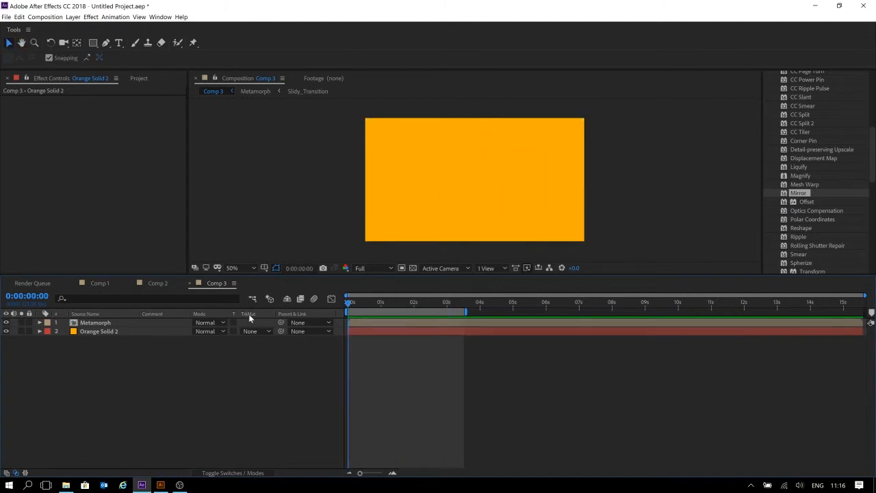
{"action": "key", "text": "space"}
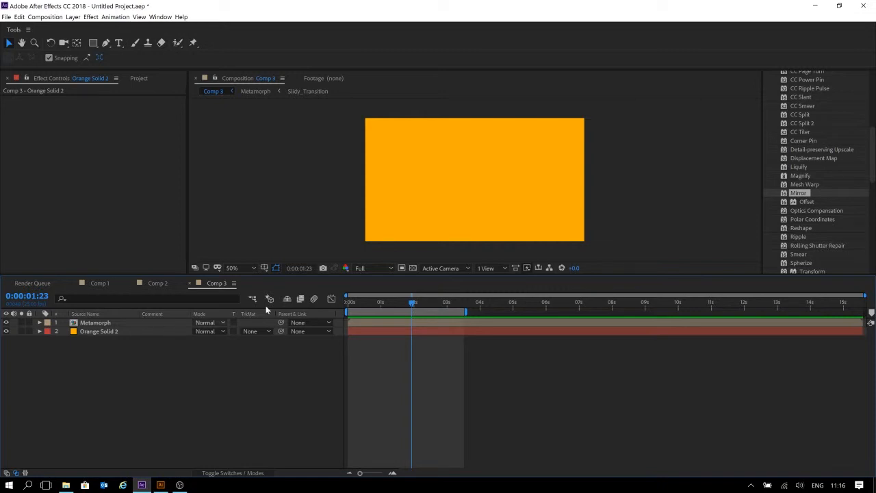
- Scrub the transition to 0:00:00:07, collapse the Distort effects category and search the effects for "glass"
{"action": "mouse_move", "coordinate": [362, 307]}
{"action": "left_mouse_down"}
{"action": "mouse_move", "coordinate": [352, 308]}
{"action": "mouse_move", "coordinate": [364, 308]}
{"action": "left_mouse_up"}
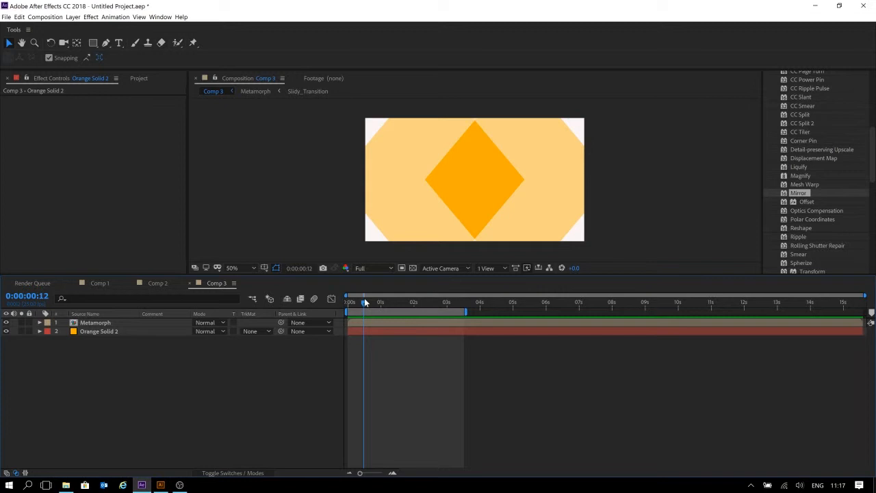
{"action": "mouse_move", "coordinate": [364, 302]}
{"action": "left_mouse_down"}
{"action": "mouse_move", "coordinate": [341, 302]}
{"action": "mouse_move", "coordinate": [376, 311]}
{"action": "mouse_move", "coordinate": [356, 312]}
{"action": "left_mouse_up"}
{"action": "scroll", "coordinate": [820, 212], "scroll_direction": "up", "scroll_amount": 6}
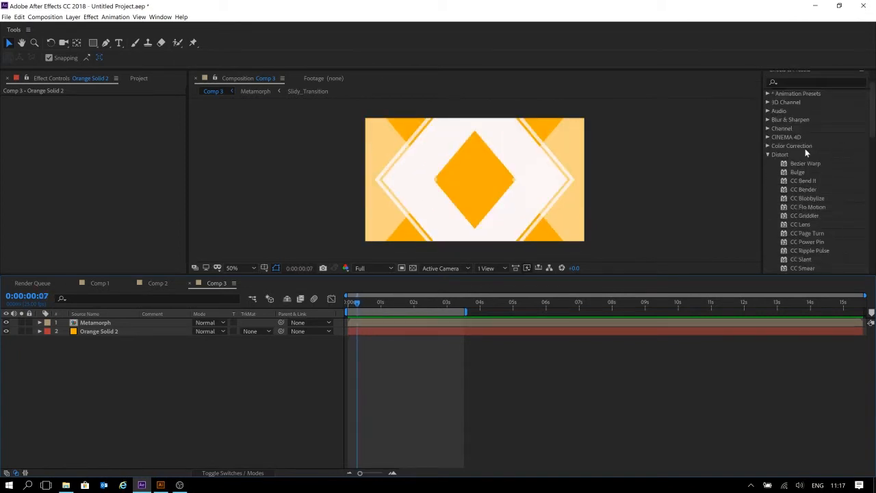
{"action": "left_click", "coordinate": [768, 154]}
{"action": "scroll", "coordinate": [805, 123], "scroll_direction": "up", "scroll_amount": 2}
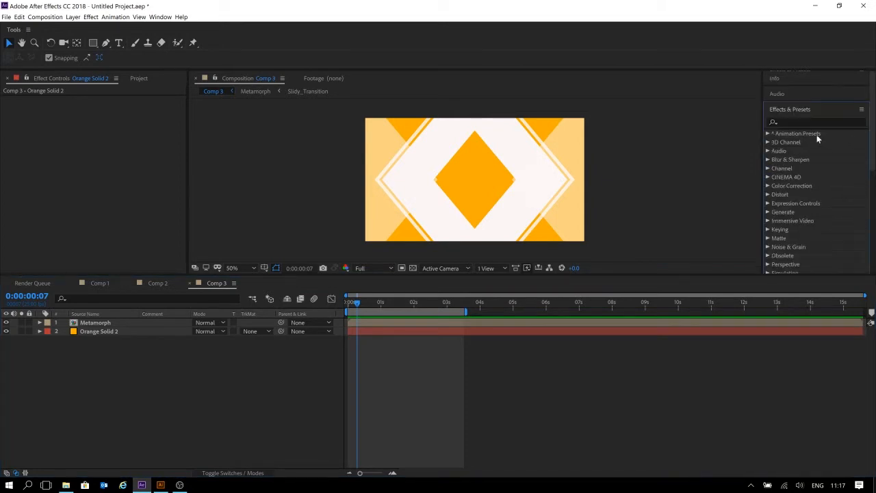
{"action": "left_click", "coordinate": [815, 122]}
{"action": "type", "text": "glass"}
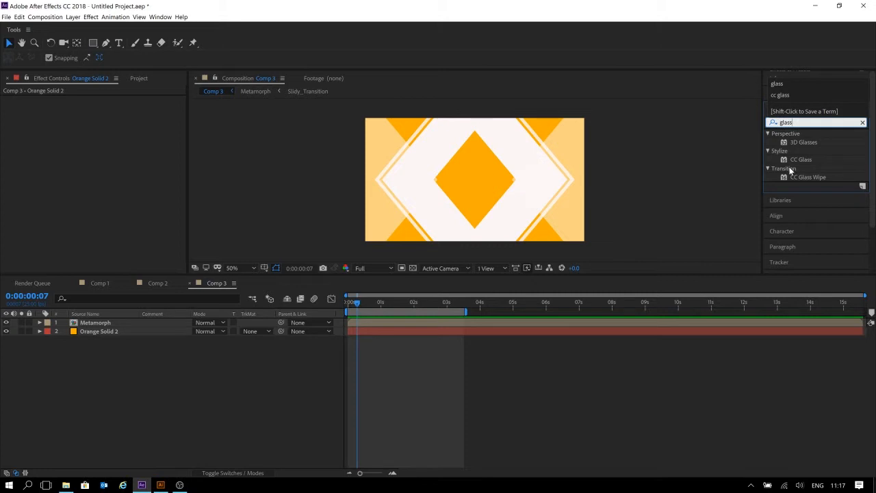
- Try the 3D Glasses effect on the orange solid and on the Metamorph layer, undoing it each time
{"action": "left_click_drag", "start_coordinate": [806, 144], "coordinate": [113, 192]}
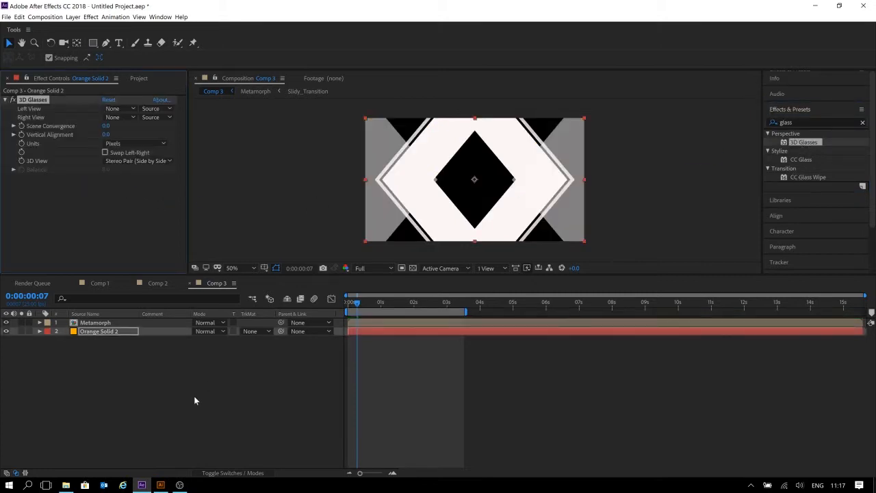
{"action": "key", "text": "ctrl+z"}
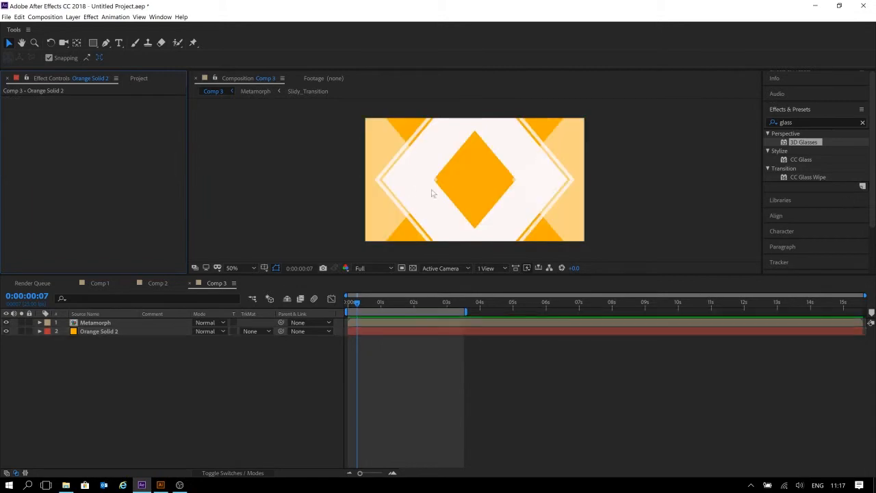
{"action": "left_click", "coordinate": [86, 325]}
{"action": "left_click_drag", "start_coordinate": [804, 145], "coordinate": [142, 141]}
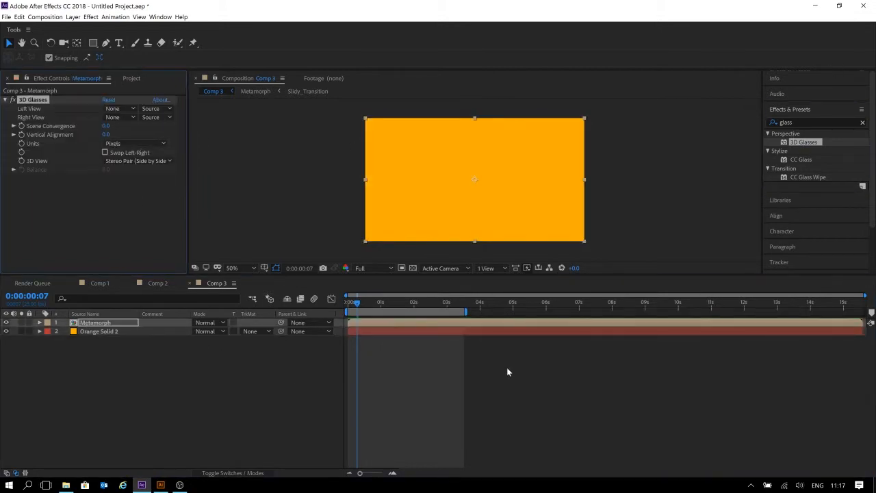
{"action": "key", "text": "space"}
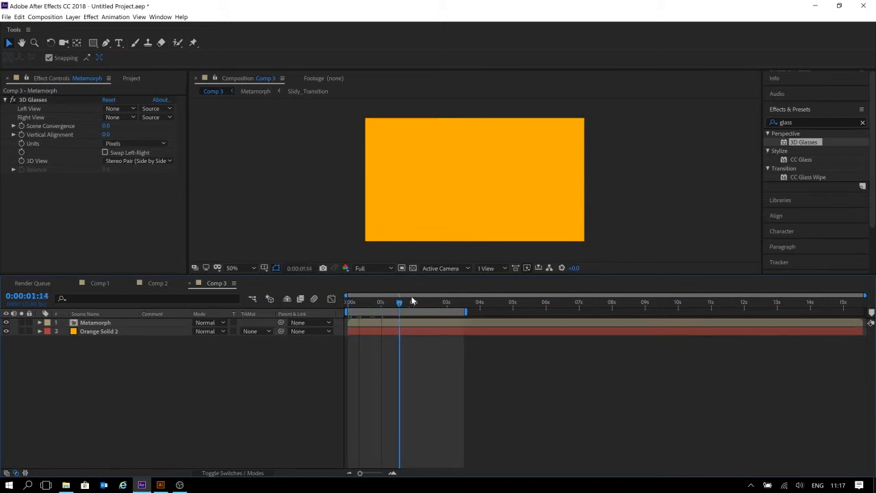
{"action": "left_click", "coordinate": [370, 302]}
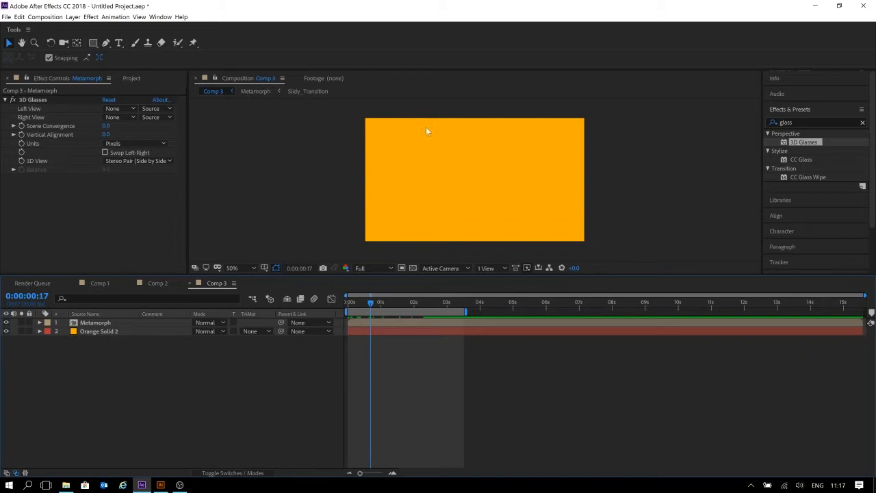
{"action": "key", "text": "ctrl+z"}
- Apply the CC Glass effect to the Metamorph layer and preview it from the first frame up to 0:00:00:11
{"action": "left_click_drag", "start_coordinate": [806, 158], "coordinate": [129, 171]}
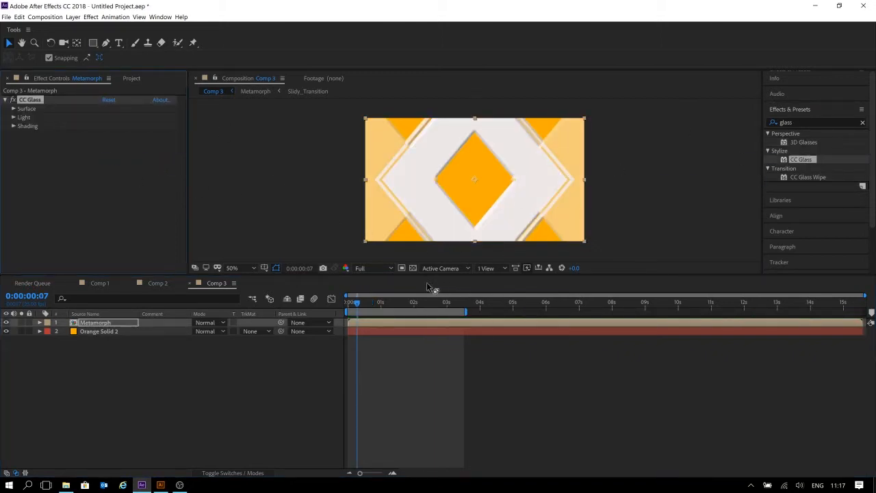
{"action": "key", "text": "Home"}
{"action": "key", "text": "space"}
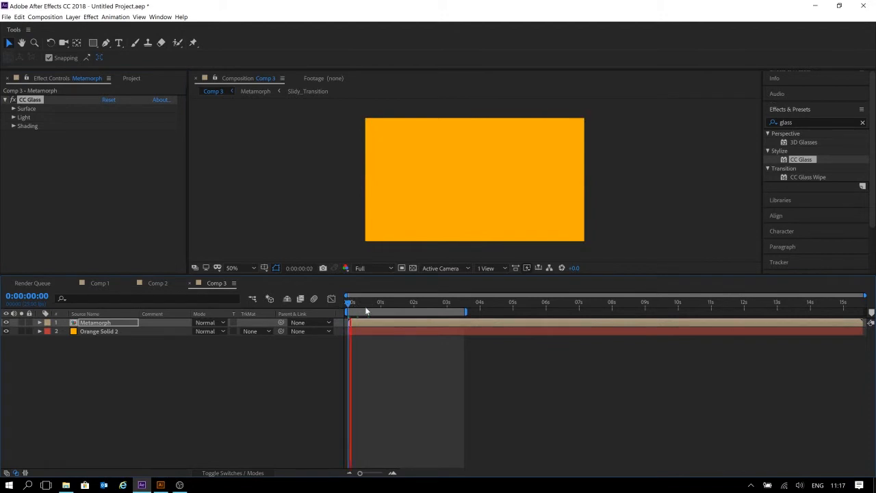
{"action": "key", "text": "space"}
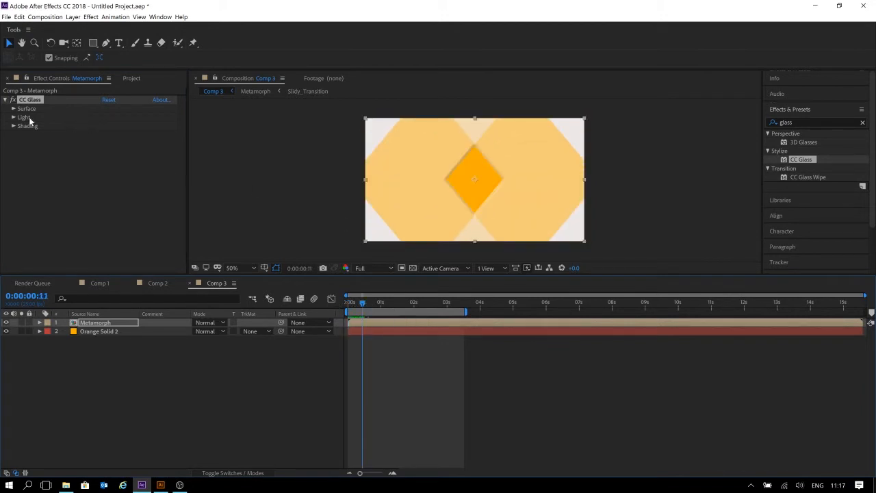
- Set the CC Glass Specular to 0, Ambient to 83, Light Intensity to 82 and surface Height to -100
{"action": "left_click", "coordinate": [14, 109]}
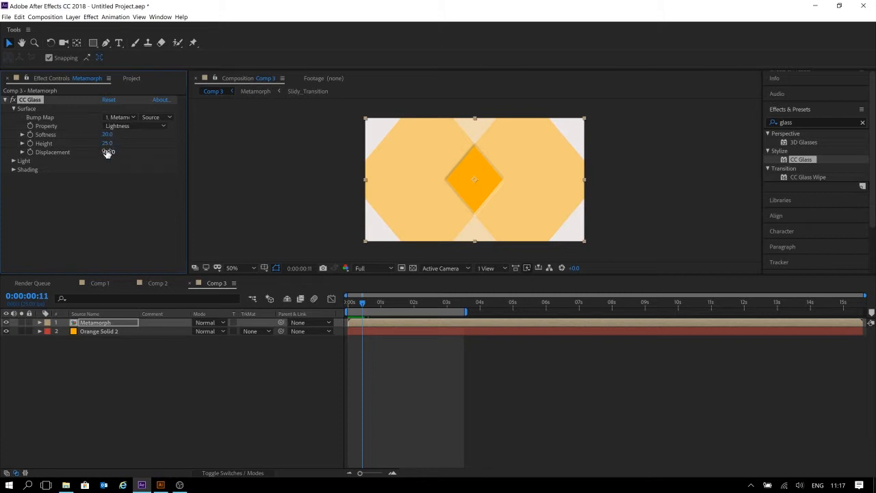
{"action": "left_click", "coordinate": [13, 162]}
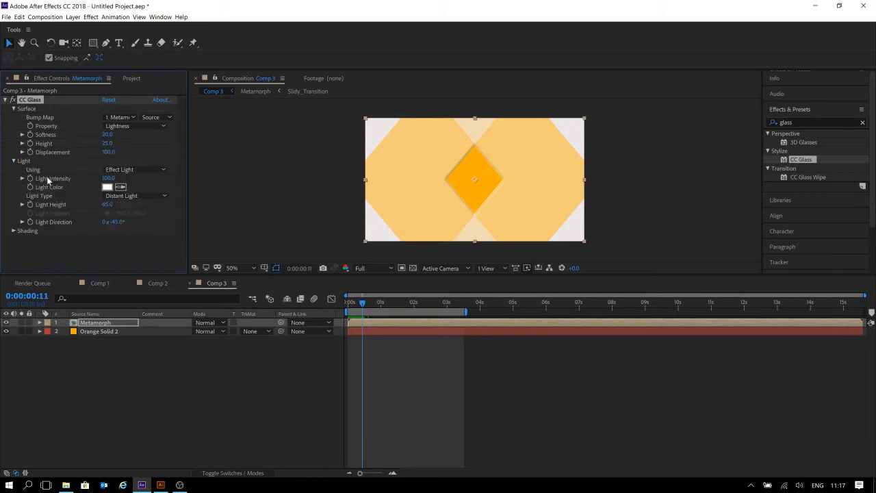
{"action": "left_click", "coordinate": [12, 232]}
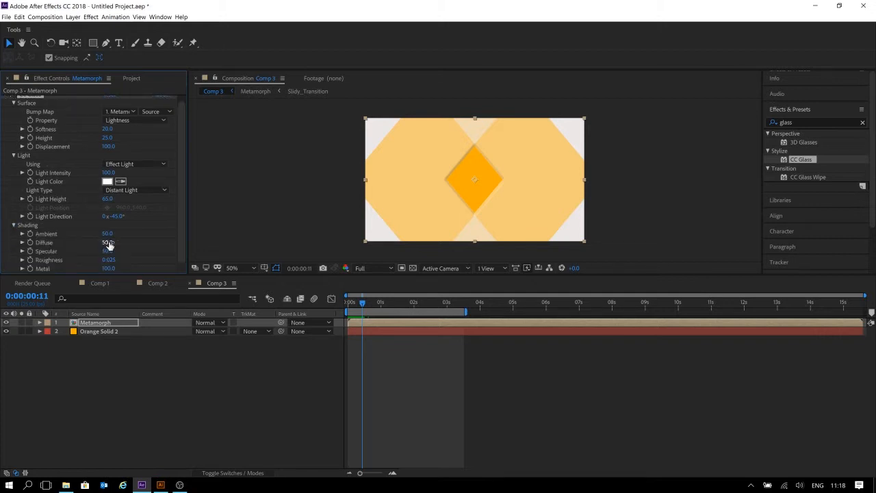
{"action": "left_click_drag", "start_coordinate": [107, 251], "coordinate": [143, 224]}
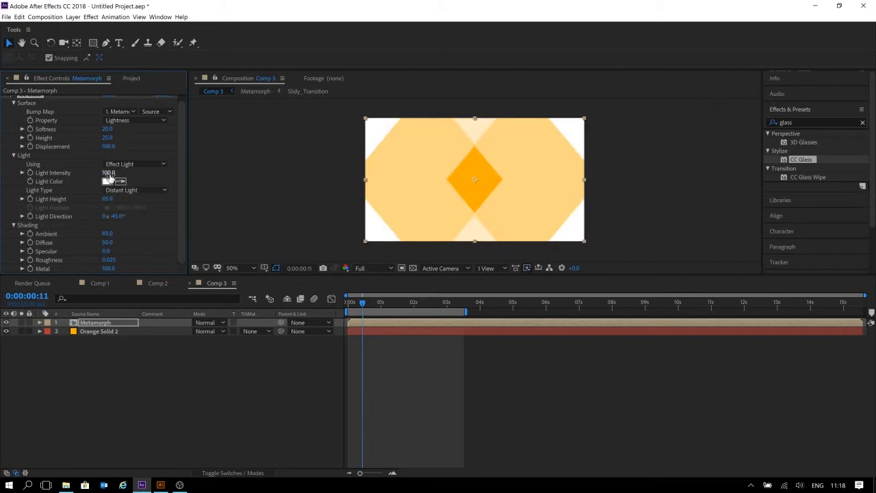
{"action": "mouse_move", "coordinate": [108, 177]}
{"action": "left_mouse_down"}
{"action": "mouse_move", "coordinate": [193, 174]}
{"action": "mouse_move", "coordinate": [110, 184]}
{"action": "left_mouse_up"}
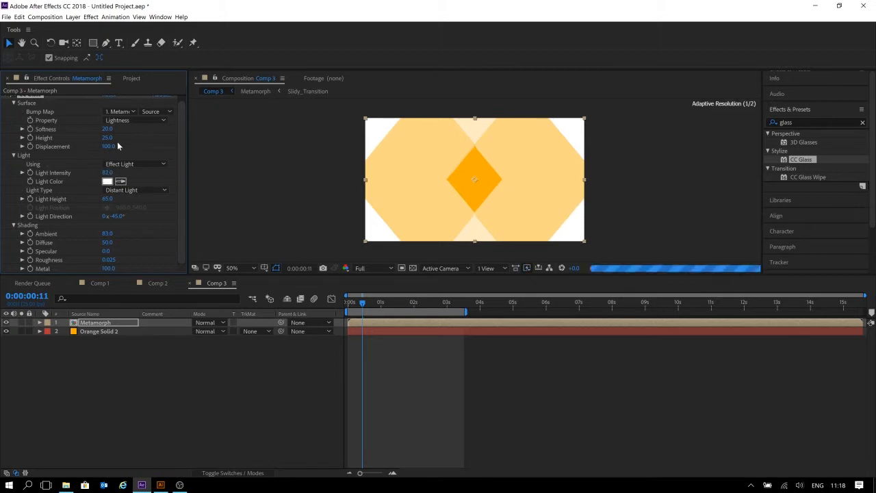
{"action": "left_click_drag", "start_coordinate": [108, 139], "coordinate": [156, 141]}
- Preview the glass look from the first frame to 0:00:00:24 and delete CC Glass from the Metamorph layer
{"action": "left_click_drag", "start_coordinate": [372, 306], "coordinate": [302, 306]}
{"action": "key", "text": "space"}
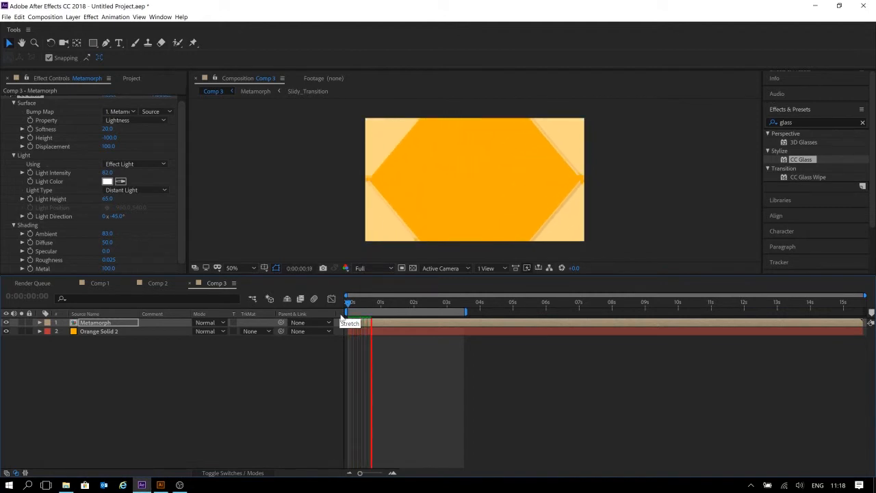
{"action": "key", "text": "space"}
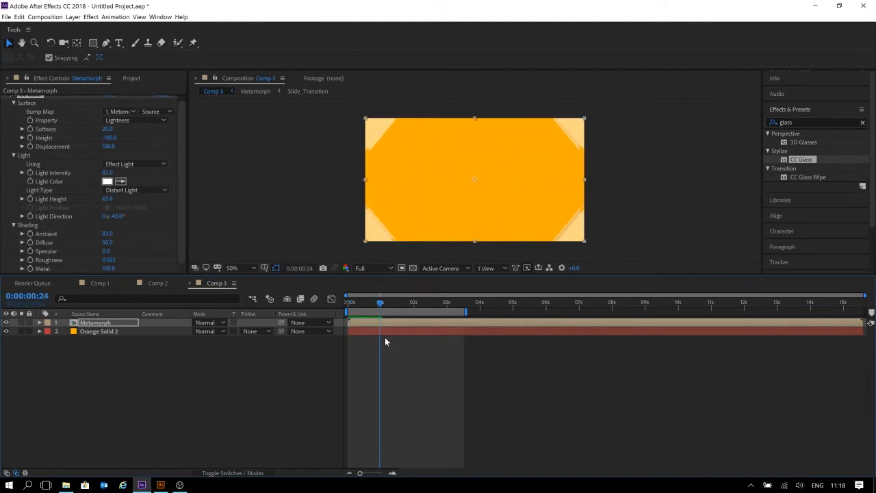
{"action": "scroll", "coordinate": [71, 157], "scroll_direction": "up", "scroll_amount": 1}
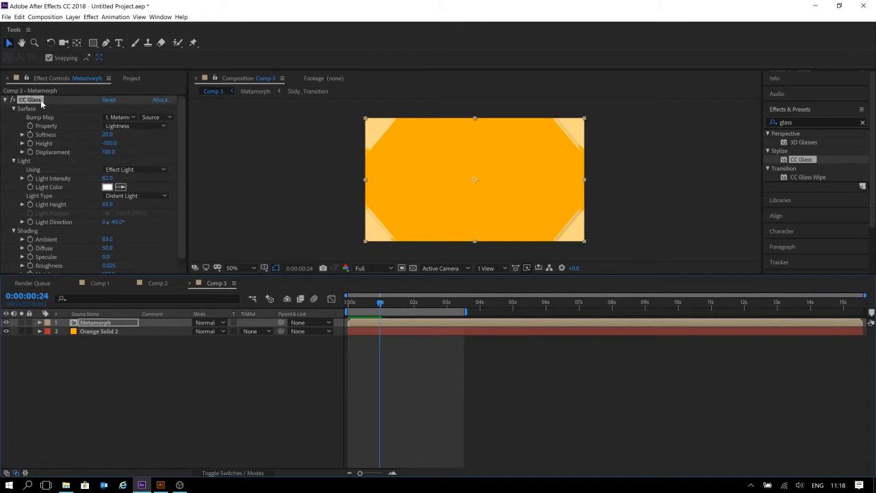
{"action": "key", "text": "Delete"}
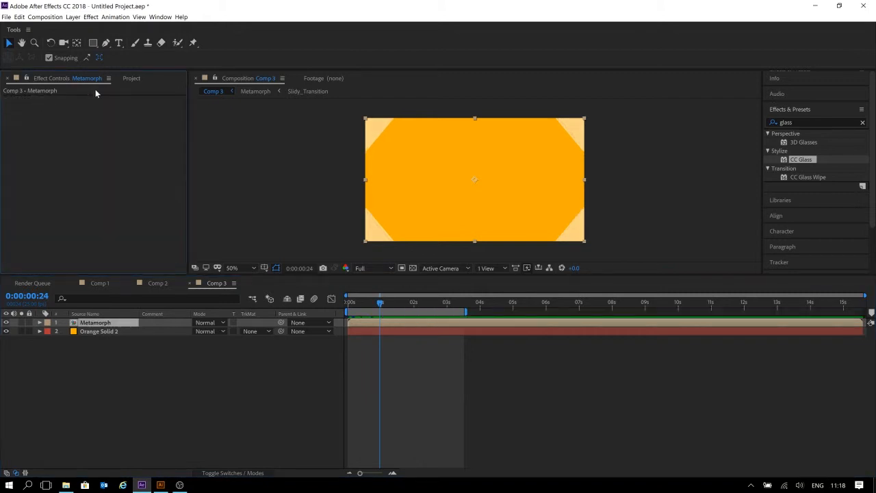
- Clear the effects search, preview Comp 3 and leave the current time at 0:00:00:22
{"action": "left_click", "coordinate": [797, 122]}
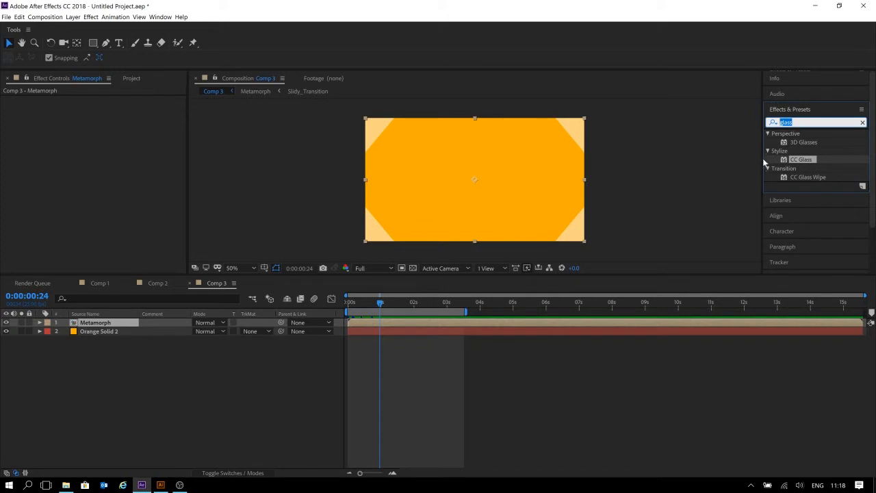
{"action": "key", "text": "BackSpace"}
{"action": "left_click_drag", "start_coordinate": [353, 301], "coordinate": [405, 299]}
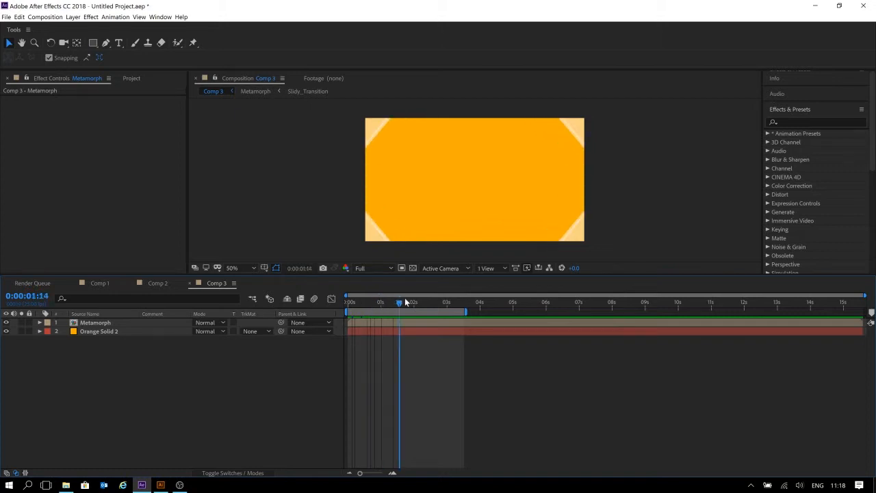
{"action": "key", "text": "space"}
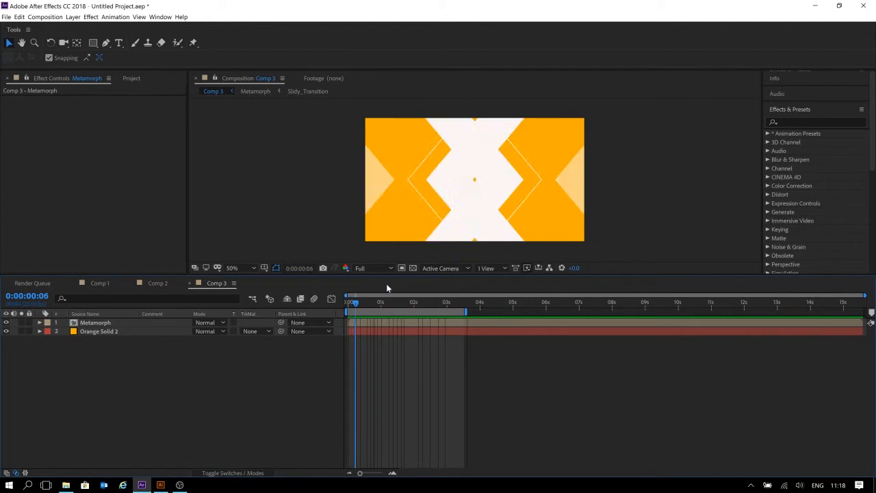
{"action": "left_click_drag", "start_coordinate": [402, 298], "coordinate": [378, 306]}
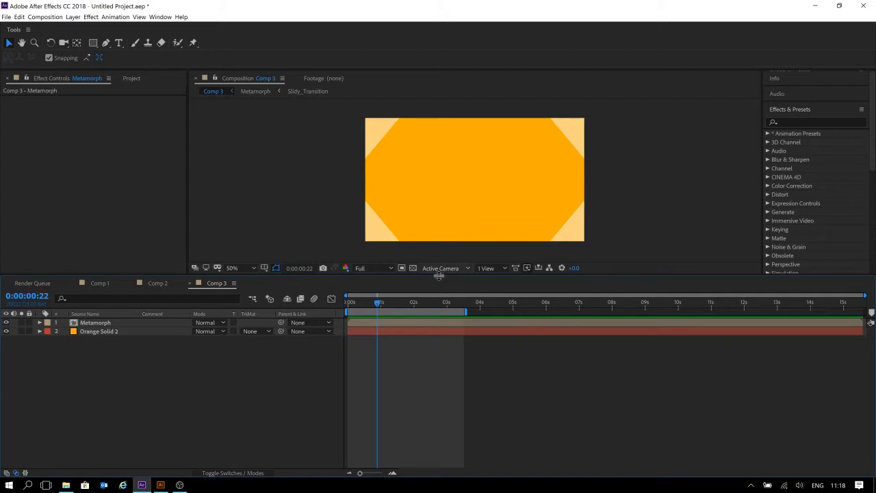
- Examine the transform properties of Orange Solid 2 and collapse the layer again
{"action": "left_click", "coordinate": [39, 332]}
{"action": "left_click", "coordinate": [48, 341]}
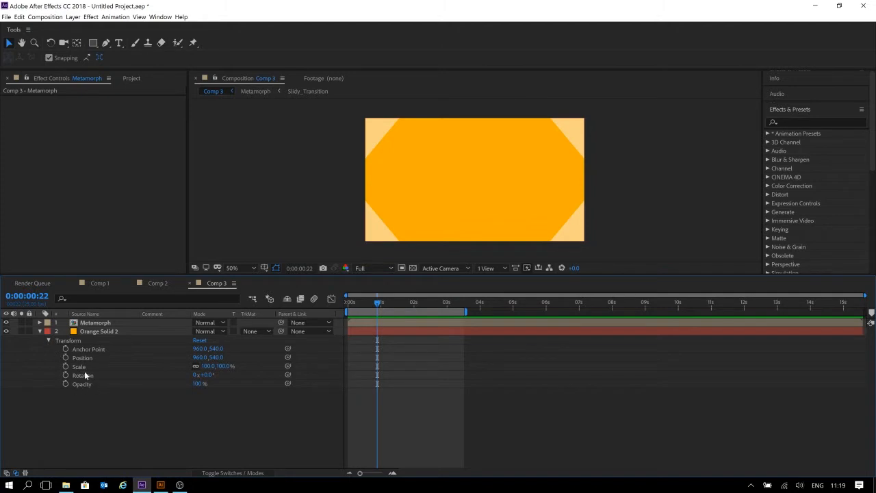
{"action": "left_click", "coordinate": [48, 342]}
{"action": "left_click", "coordinate": [95, 332]}
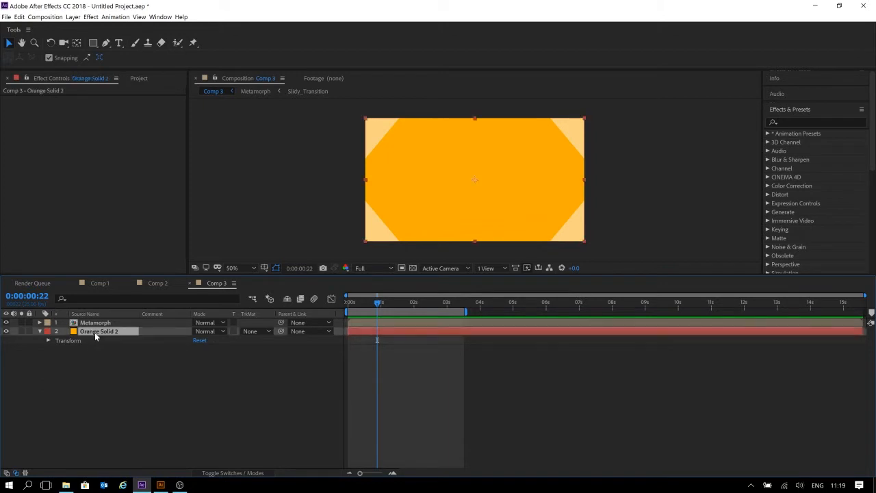
{"action": "left_click", "coordinate": [48, 341]}
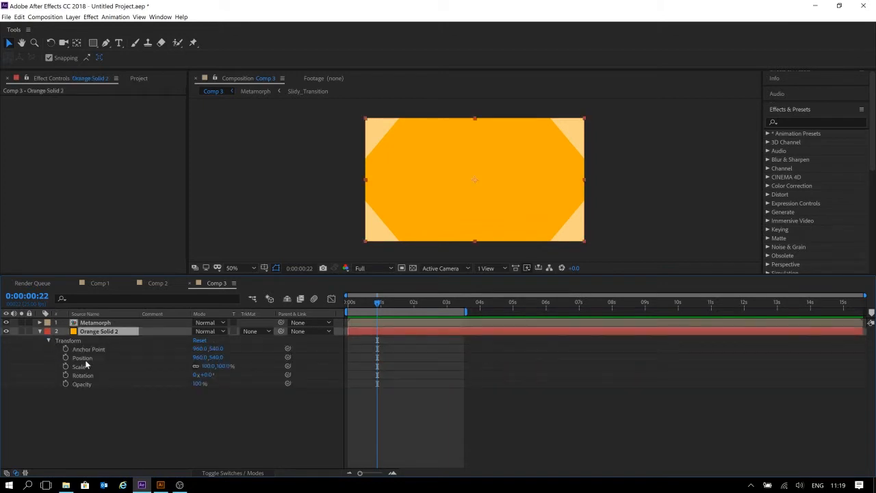
{"action": "left_click", "coordinate": [67, 397]}
{"action": "left_click", "coordinate": [39, 331]}
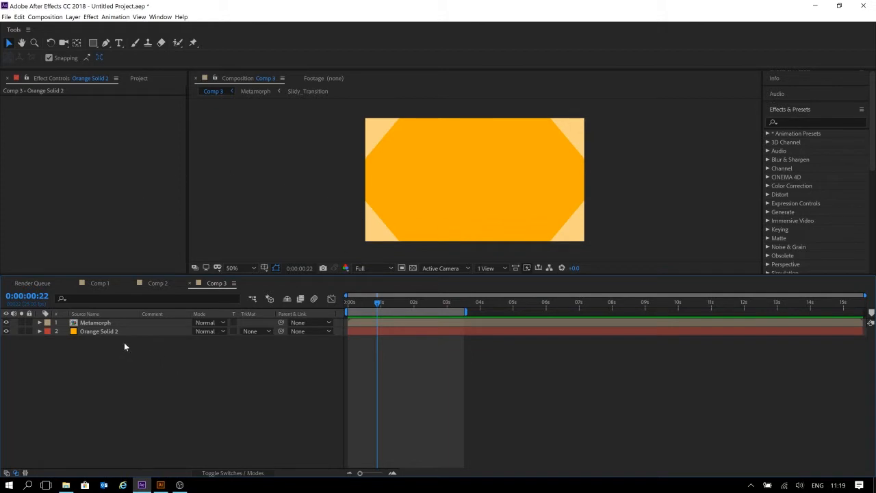
{"action": "left_click", "coordinate": [110, 332]}
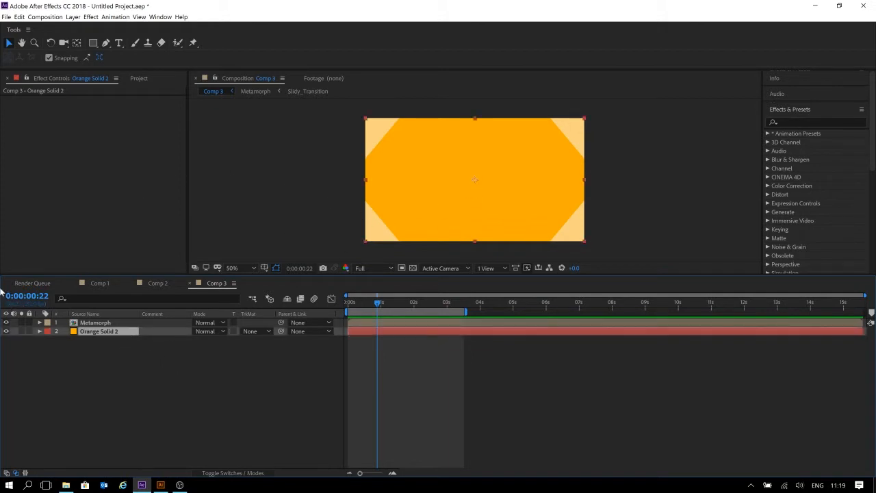
{"action": "left_click", "coordinate": [6, 331]}
{"action": "left_click", "coordinate": [93, 43]}
{"action": "double_click", "coordinate": [94, 43]}
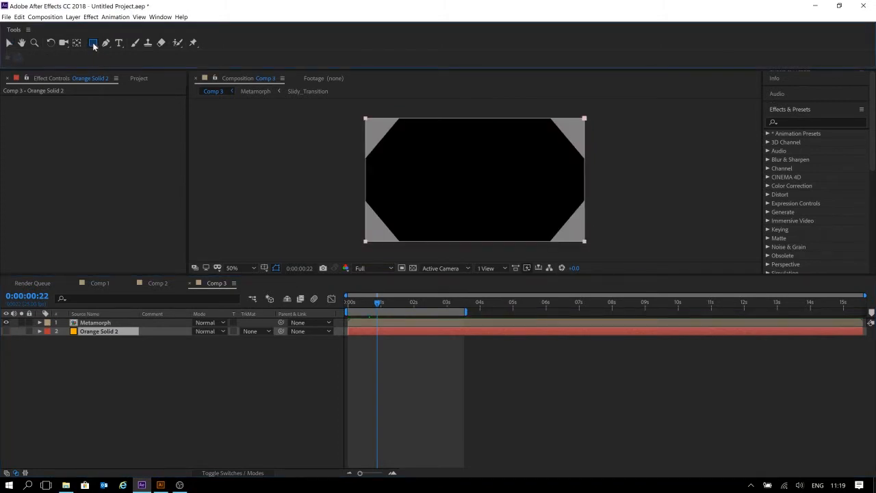
{"action": "key", "text": "v"}
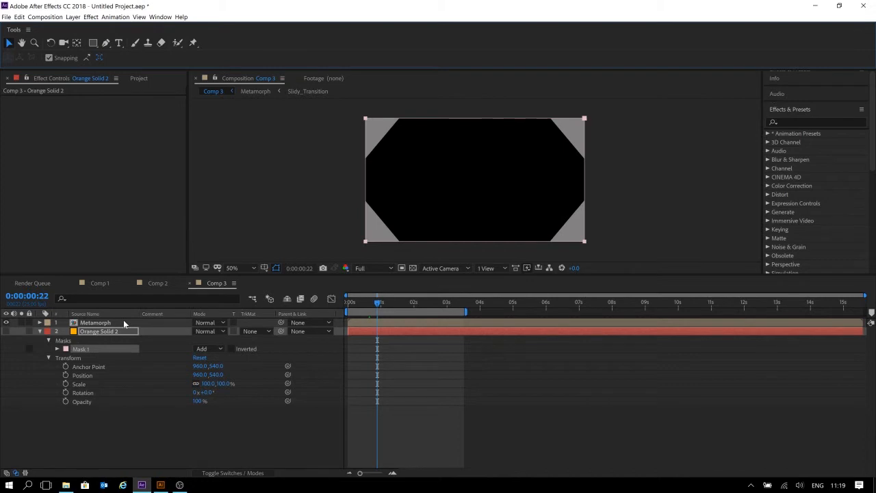
{"action": "key", "text": "Delete"}
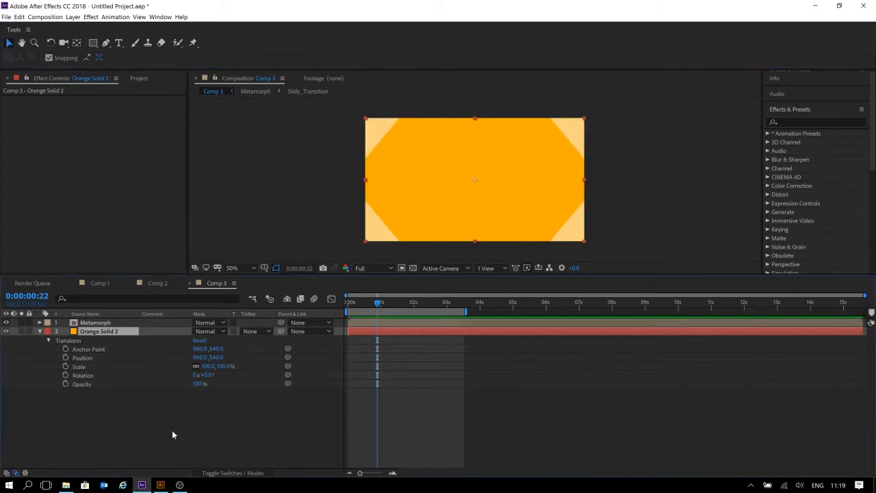
{"action": "left_click", "coordinate": [172, 431]}
- Hide Orange Solid 2 and add a full-frame rectangle shape layer directly below the Metamorph layer
{"action": "left_click", "coordinate": [6, 332]}
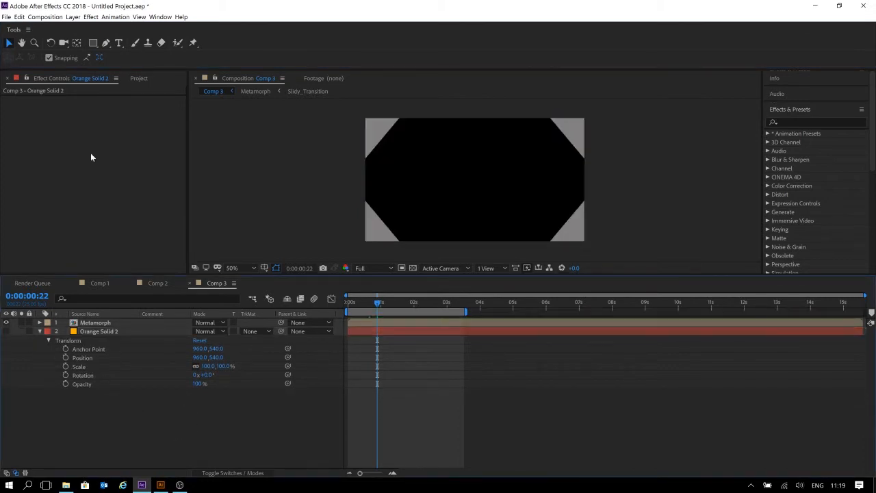
{"action": "double_click", "coordinate": [93, 42]}
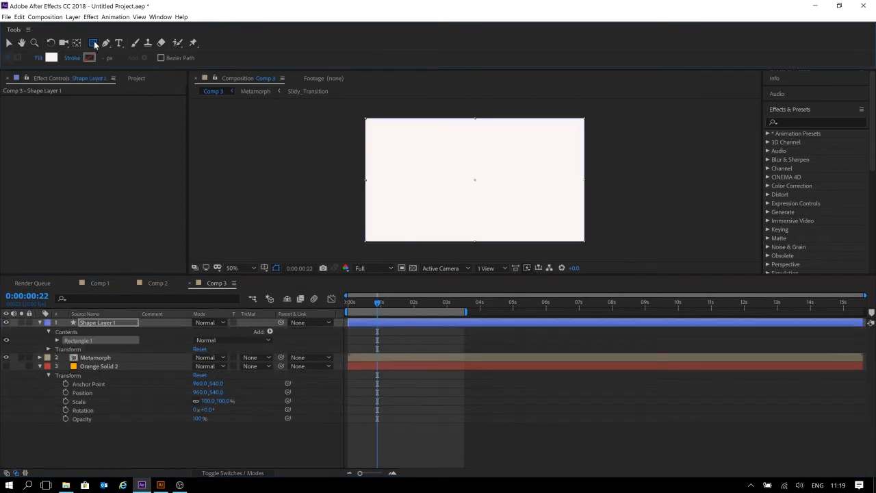
{"action": "left_click", "coordinate": [119, 322]}
{"action": "left_click_drag", "start_coordinate": [120, 367], "coordinate": [117, 363]}
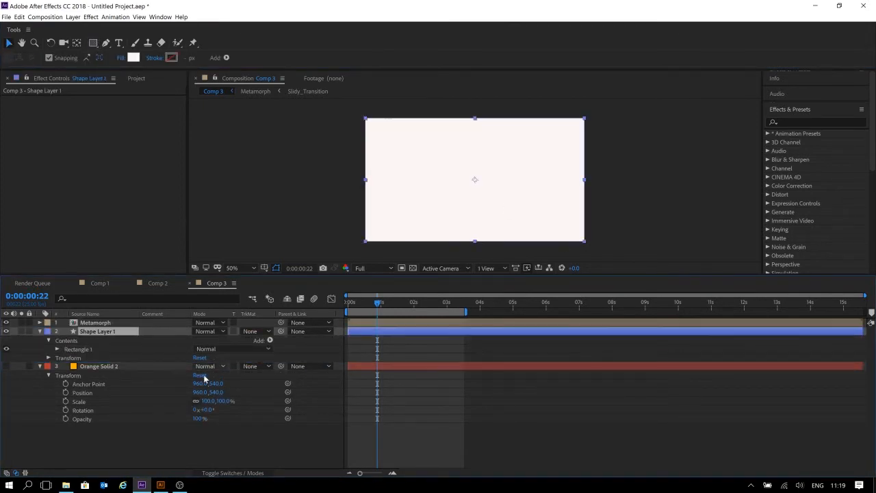
{"action": "left_click", "coordinate": [40, 366]}
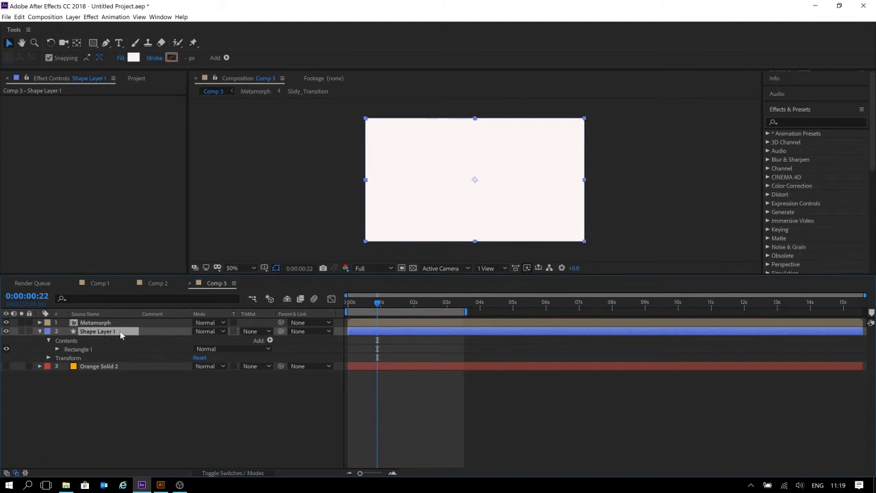
- Rename the new shape layer as Beat
{"action": "key", "text": "Return"}
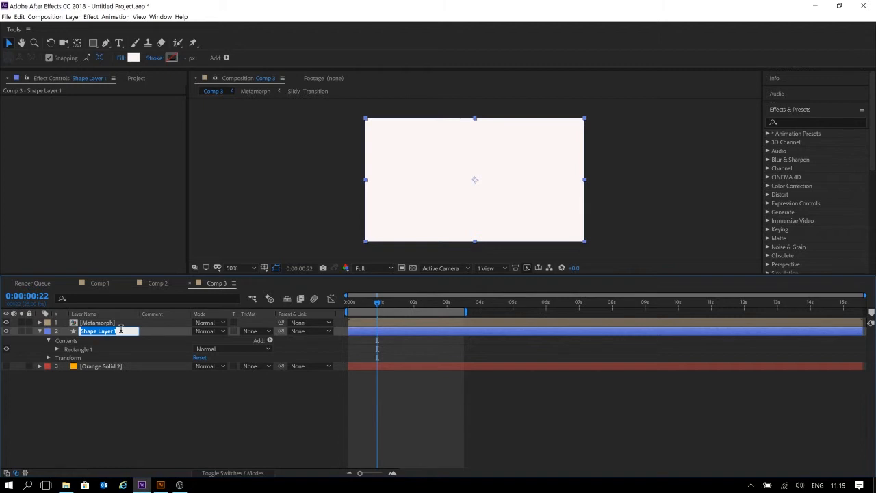
{"action": "type", "text": "Bea"}
{"action": "key", "text": "Return"}
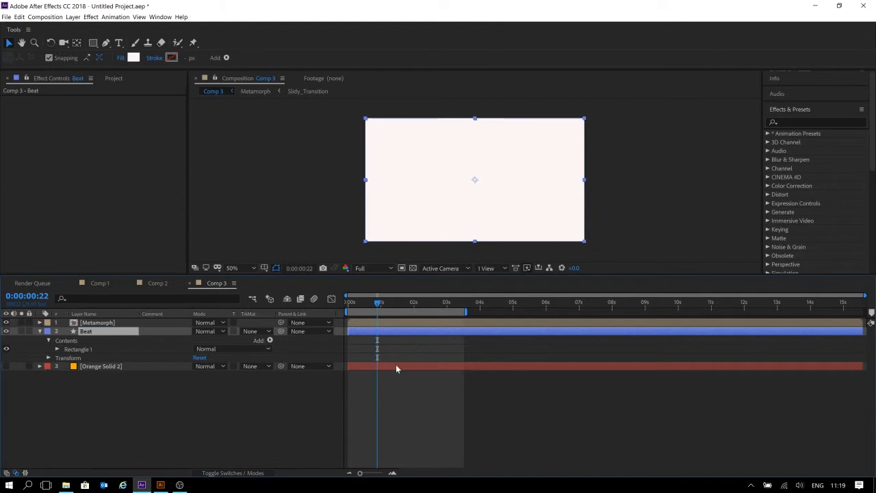
- Set the Beat layer's fill color to yellow FFE600 and preview it up to 0:00:02:01
{"action": "left_click", "coordinate": [133, 58]}
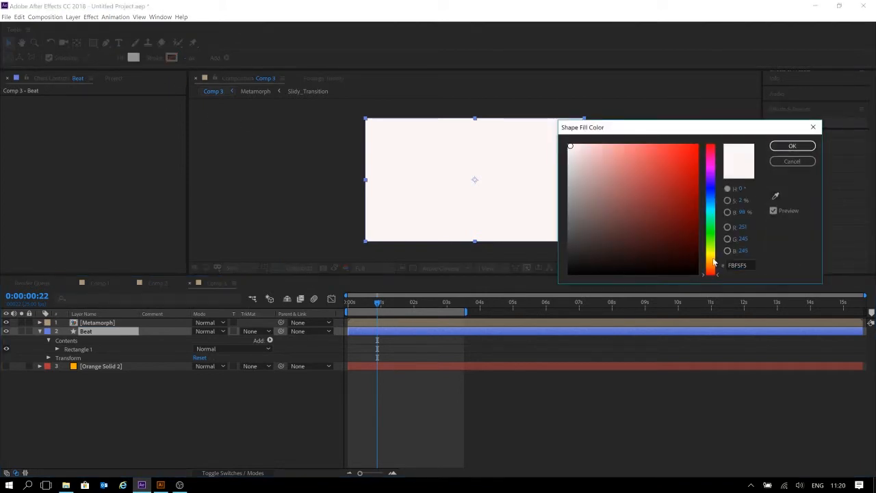
{"action": "left_click", "coordinate": [716, 255]}
{"action": "left_click", "coordinate": [698, 167]}
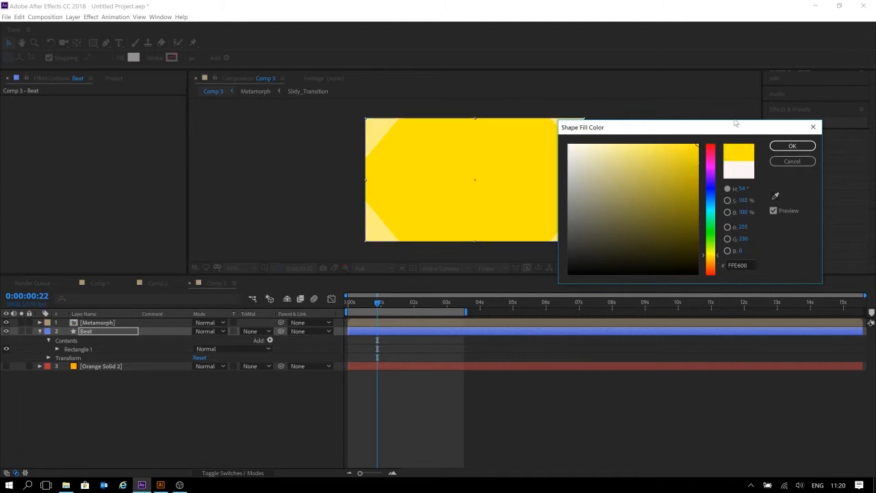
{"action": "left_click", "coordinate": [792, 146]}
{"action": "key", "text": "space"}
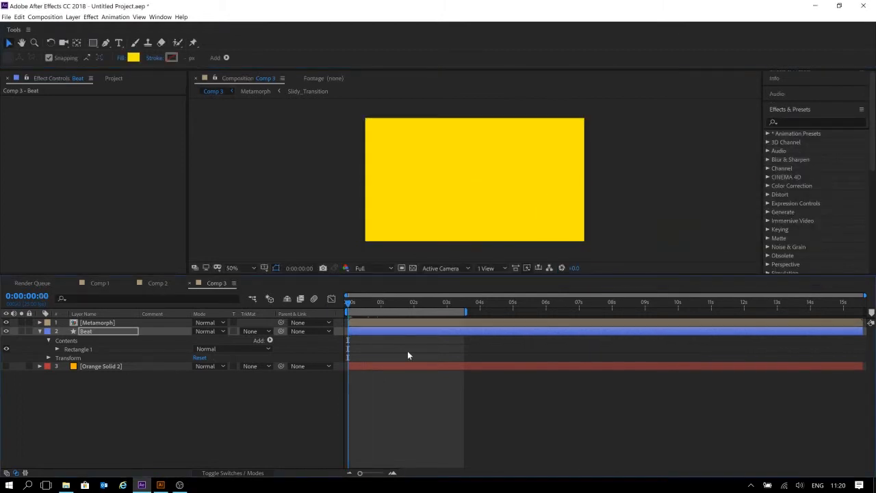
{"action": "key", "text": "space"}
- Set the Beat layer's fill color to FFCB00 and preview the animation from the first frame to 0:00:00:20
{"action": "left_click", "coordinate": [133, 57]}
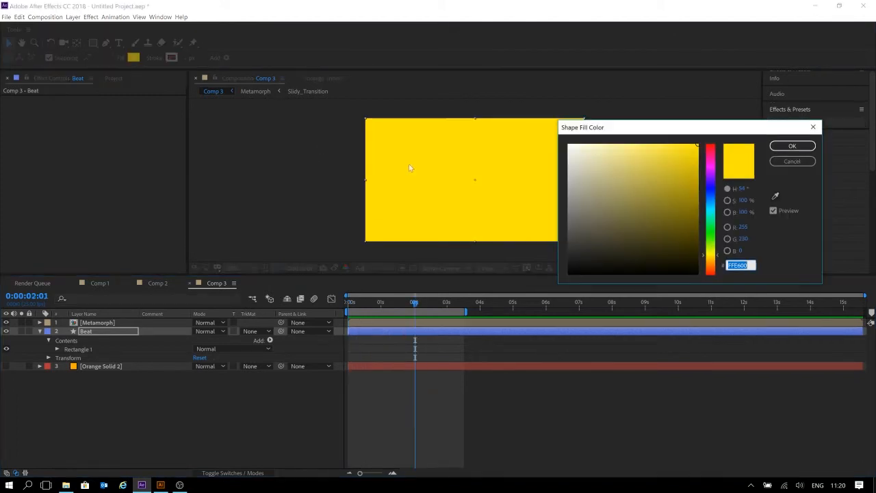
{"action": "left_click", "coordinate": [709, 258]}
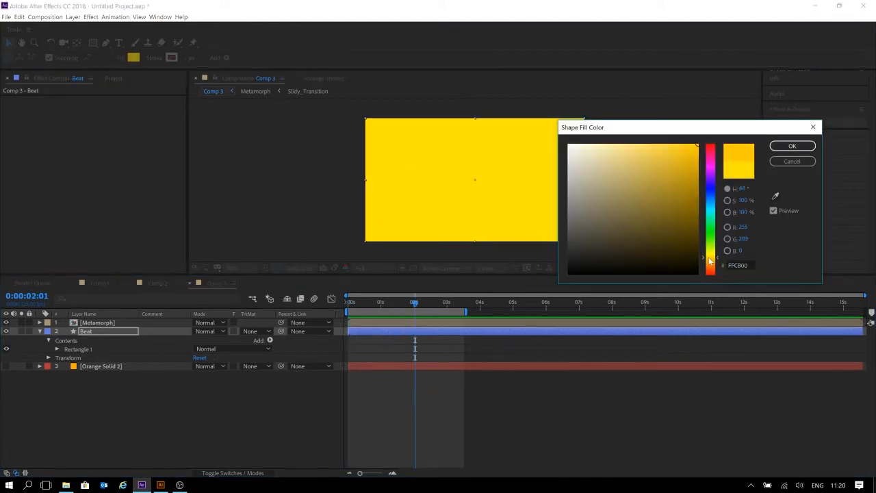
{"action": "left_click", "coordinate": [790, 146]}
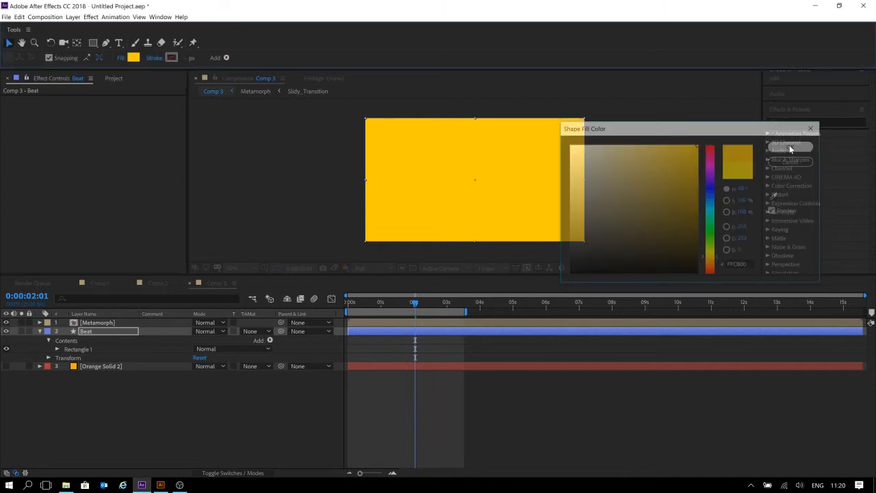
{"action": "left_click_drag", "start_coordinate": [368, 305], "coordinate": [322, 308]}
{"action": "key", "text": "space"}
{"action": "key", "text": "space"}
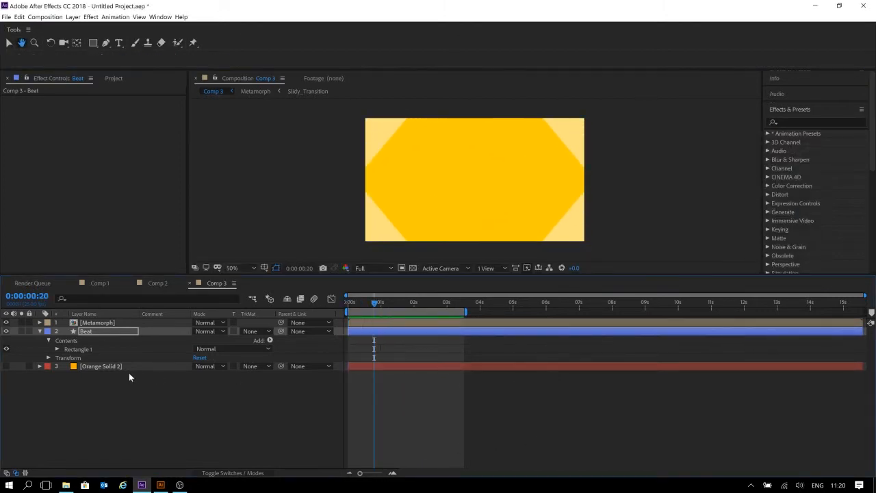
- Add the expression wiggle(2,15) to the Fill 1 Color of Beat's Rectangle 1 and preview it from the first frame to 0:00:03:01
{"action": "left_click", "coordinate": [58, 350]}
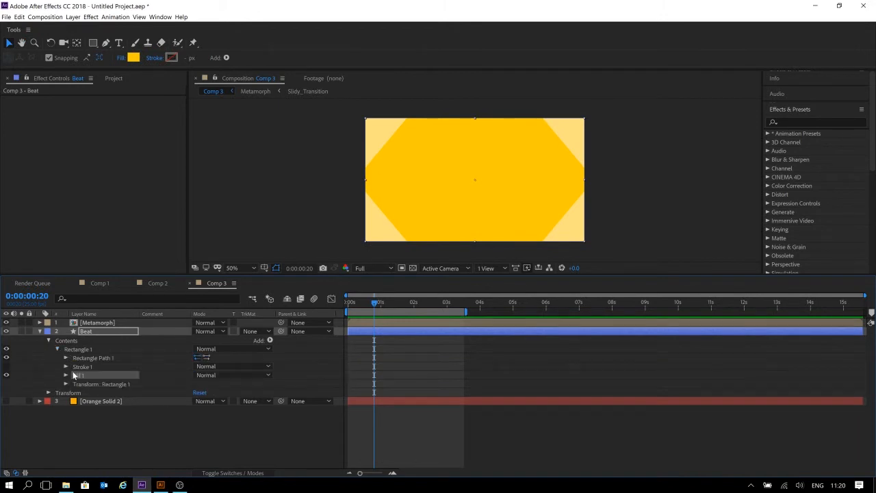
{"action": "left_click", "coordinate": [66, 375]}
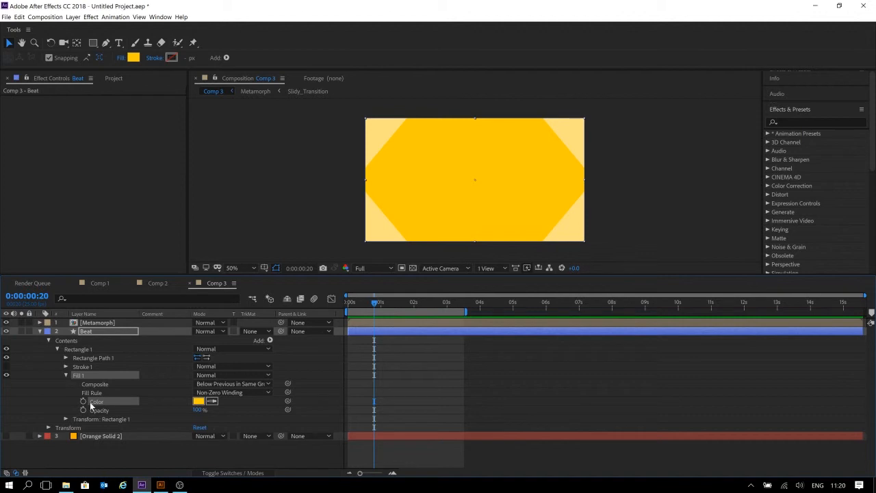
{"action": "left_click", "coordinate": [352, 304]}
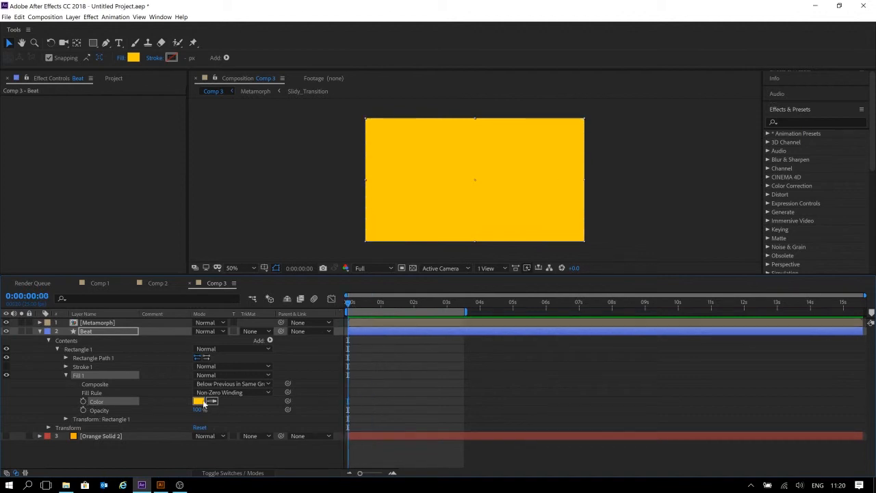
{"action": "left_click", "coordinate": [83, 401], "text": "alt"}
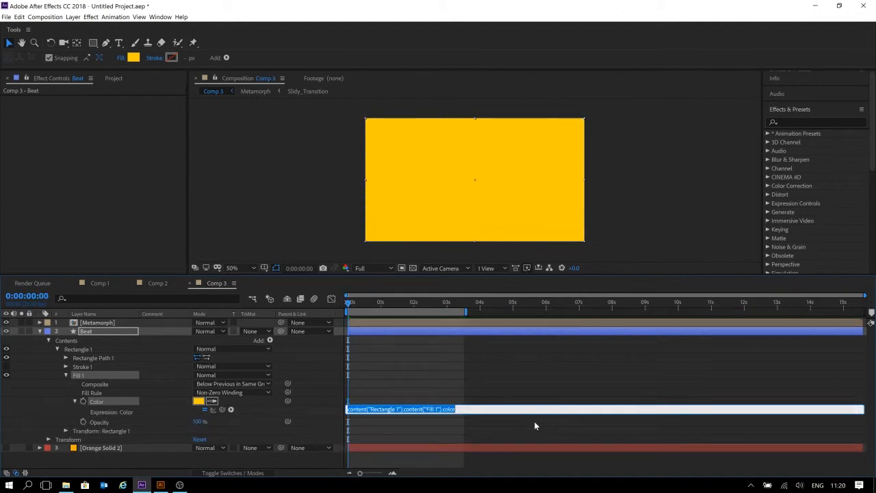
{"action": "type", "text": "wiggle("}
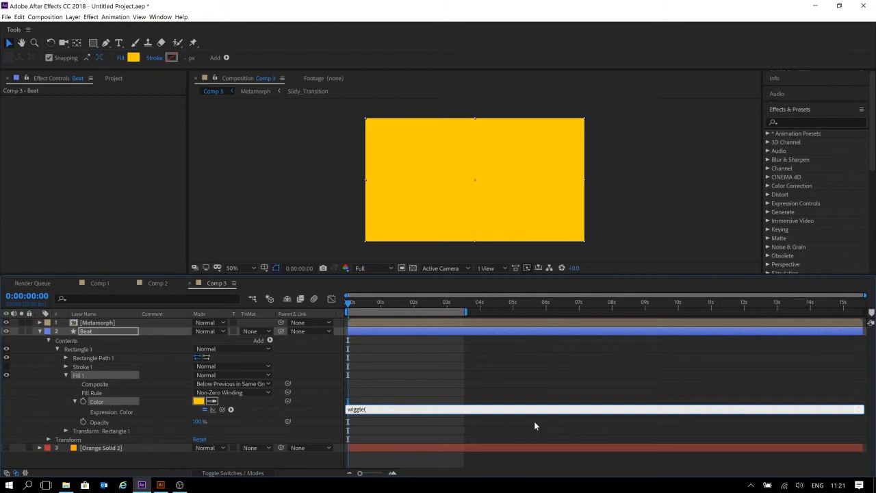
{"action": "type", "text": "2"}
{"action": "type", "text": "15"}
{"action": "key", "text": "BackSpace"}
{"action": "key", "text": "BackSpace"}
{"action": "type", "text": "15"}
{"action": "left_click", "coordinate": [532, 383]}
{"action": "key", "text": "space"}
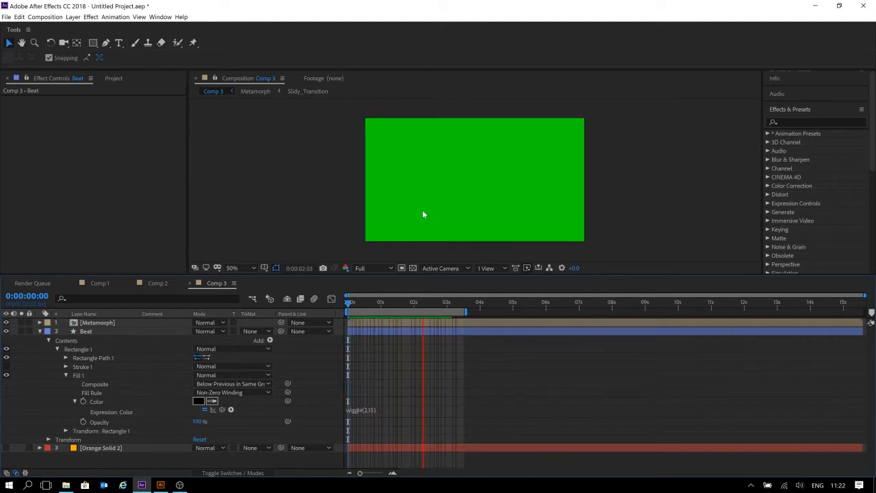
{"action": "key", "text": "space"}
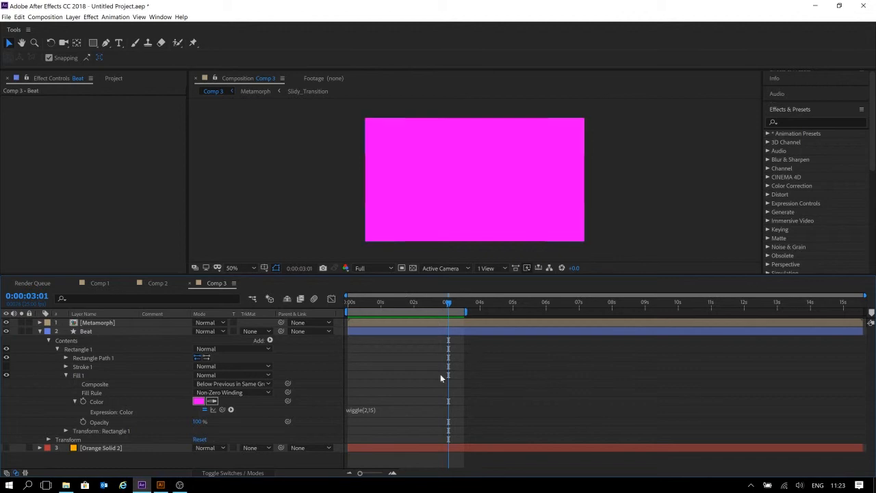
- Change the Fill 1 Color expression to wiggle(2,50) and preview it from the first frame
{"action": "left_click", "coordinate": [370, 410]}
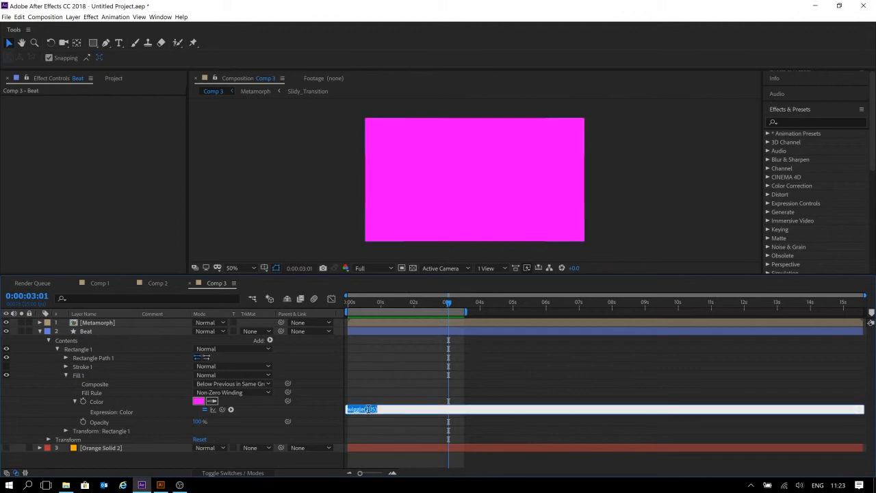
{"action": "double_click", "coordinate": [374, 409]}
{"action": "type", "text": "50"}
{"action": "left_click", "coordinate": [502, 353]}
{"action": "left_click", "coordinate": [414, 302]}
{"action": "key", "text": "Home"}
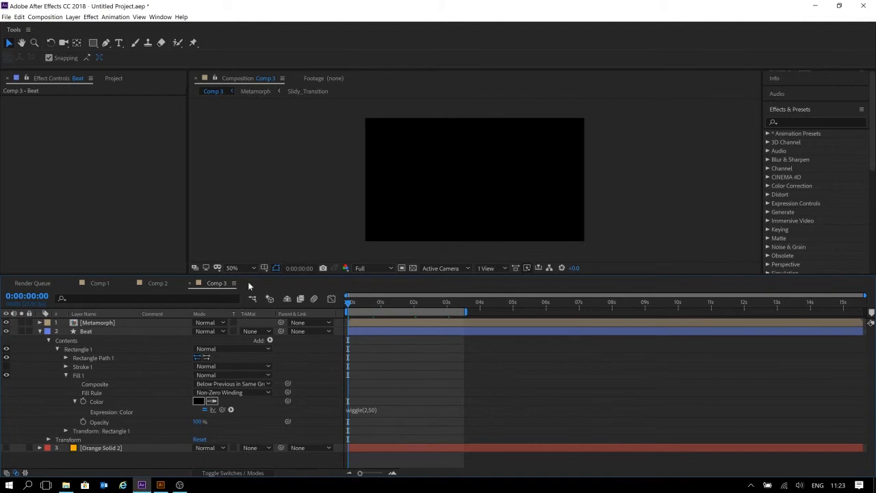
{"action": "key", "text": "space"}
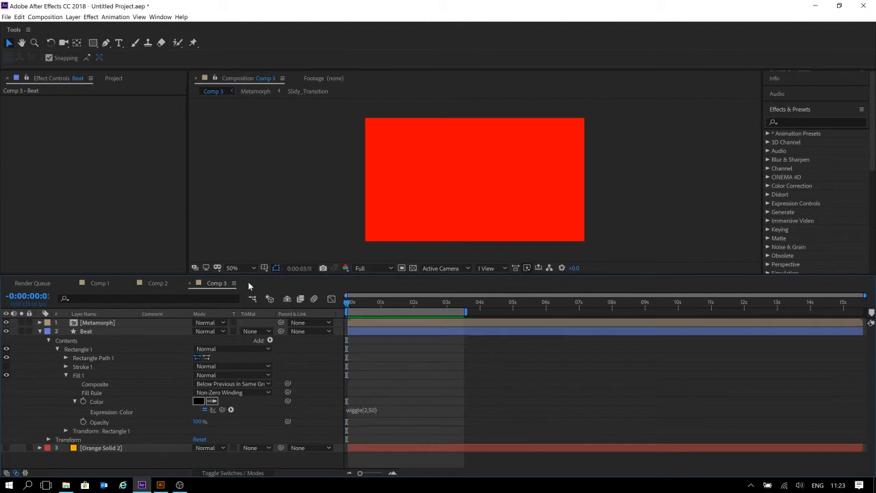
- Change the Fill 1 Color expression to wiggle(20,50) and preview the animation from the first frame
{"action": "key", "text": "space"}
{"action": "left_click", "coordinate": [370, 409]}
{"action": "double_click", "coordinate": [368, 409]}
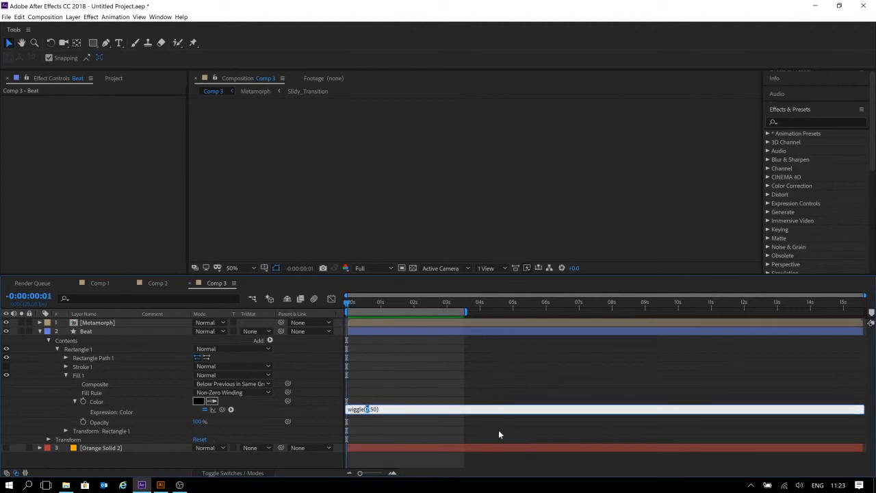
{"action": "type", "text": "20"}
{"action": "left_click", "coordinate": [503, 352]}
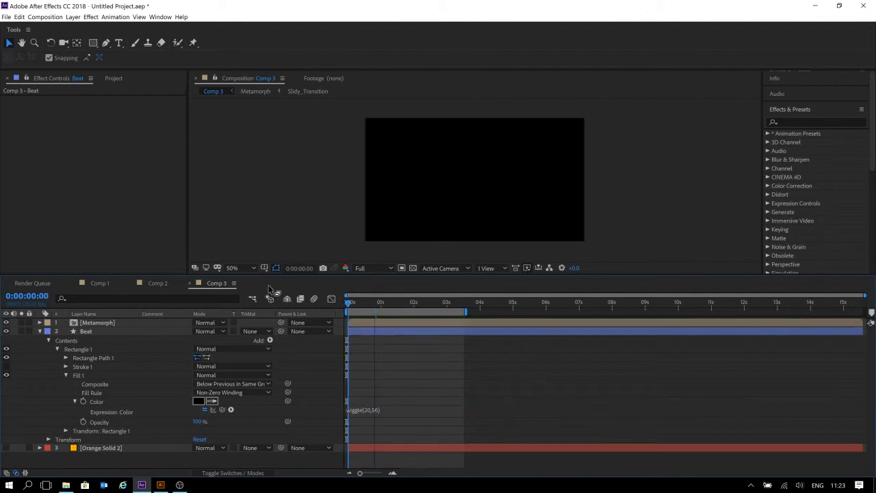
{"action": "key", "text": "space"}
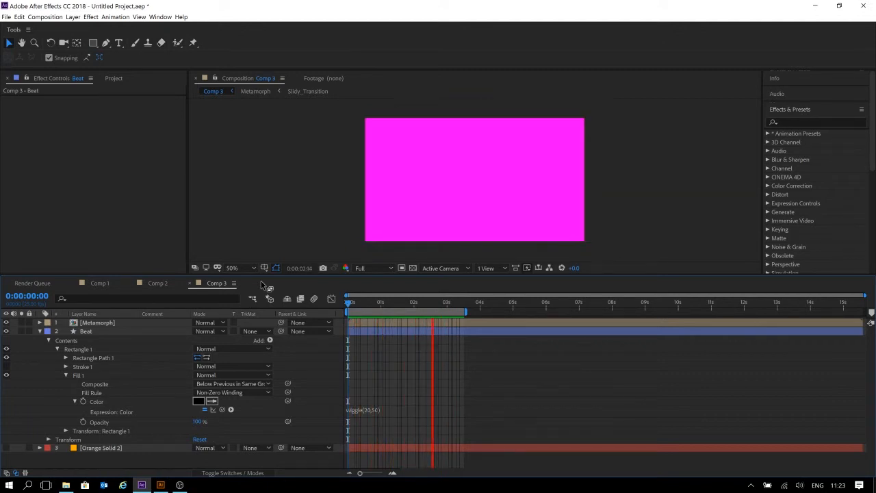
{"action": "key", "text": "space"}
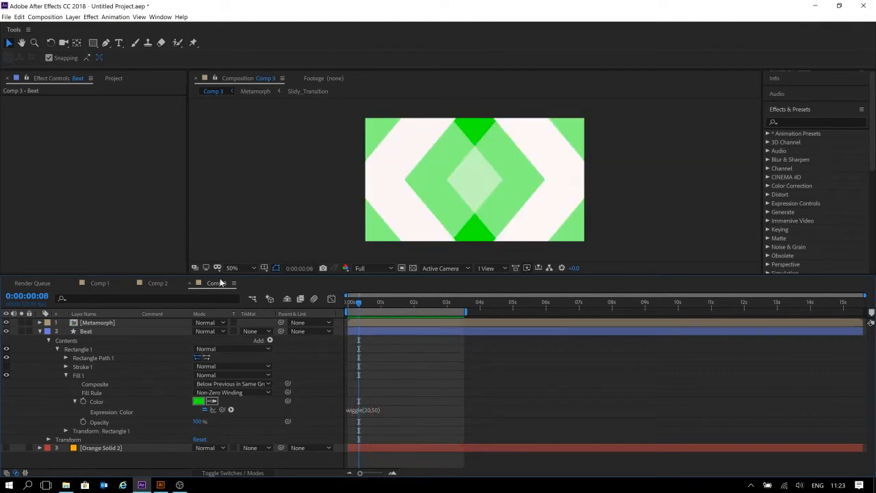
- Duplicate the Metamorph layer and set the copy's rotation to 90°
{"action": "left_click", "coordinate": [101, 323]}
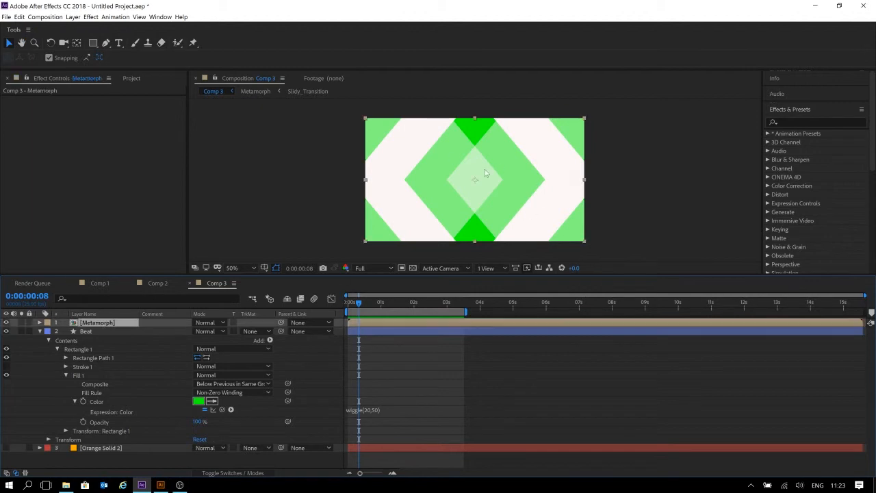
{"action": "key", "text": "ctrl+d"}
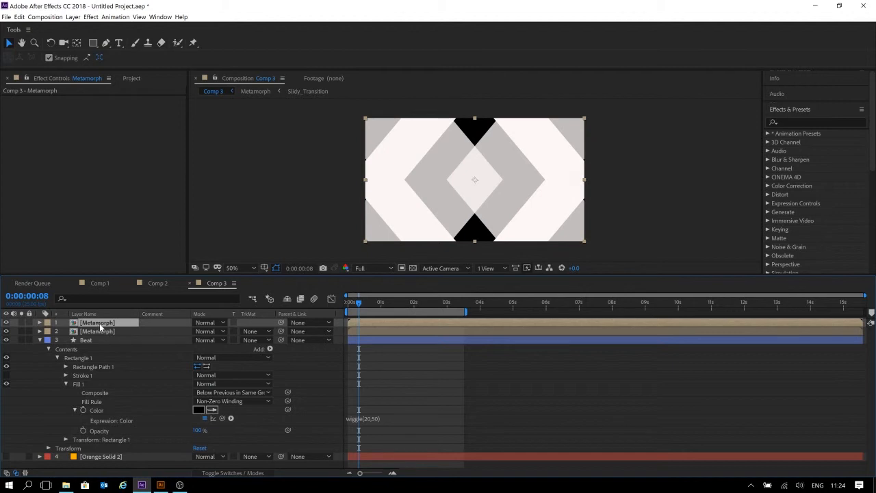
{"action": "key", "text": "r"}
{"action": "left_click", "coordinate": [205, 331]}
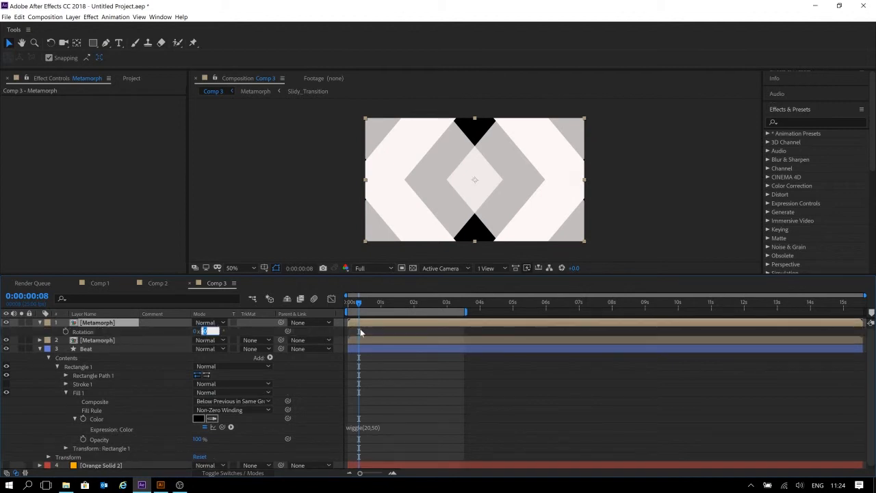
{"action": "type", "text": "90"}
{"action": "key", "text": "Return"}
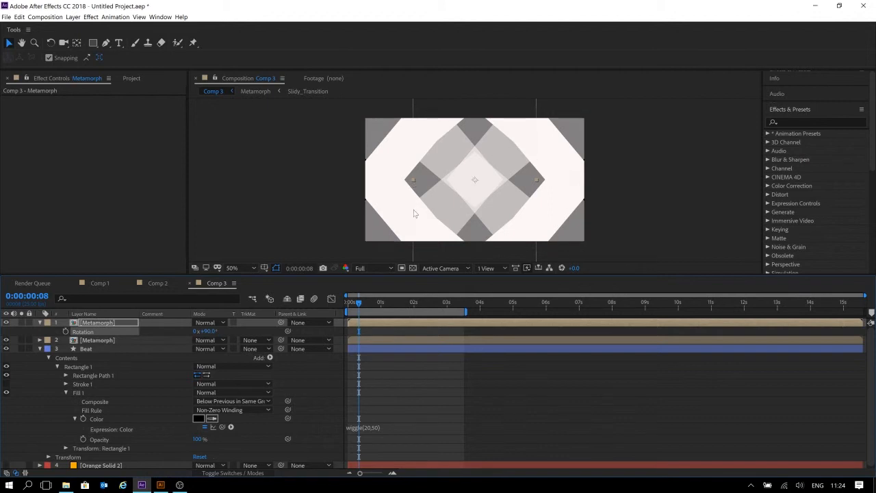
- At 0:00:00:23, scale the rotated Metamorph copy outward past both side edges of the frame and preview from the first frame
{"action": "mouse_move", "coordinate": [374, 303]}
{"action": "left_mouse_down"}
{"action": "mouse_move", "coordinate": [402, 305]}
{"action": "mouse_move", "coordinate": [383, 315]}
{"action": "mouse_move", "coordinate": [378, 305]}
{"action": "left_mouse_up"}
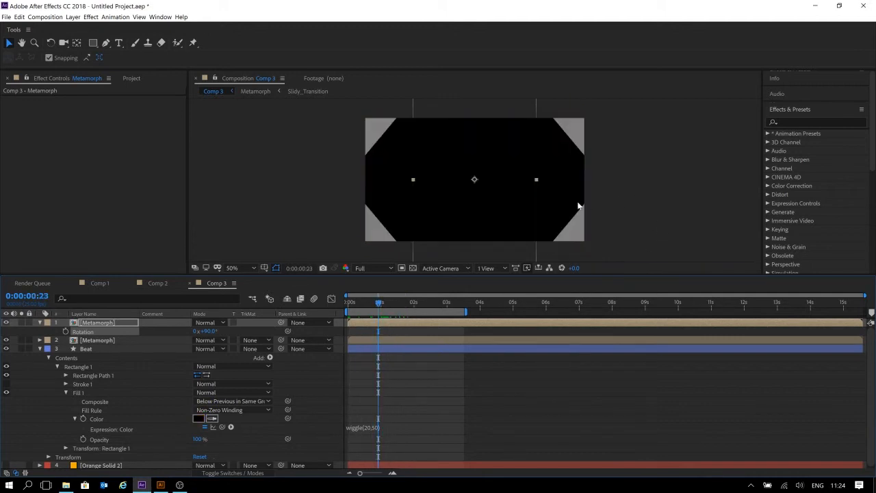
{"action": "left_click_drag", "start_coordinate": [535, 183], "coordinate": [601, 182]}
{"action": "left_click", "coordinate": [470, 420]}
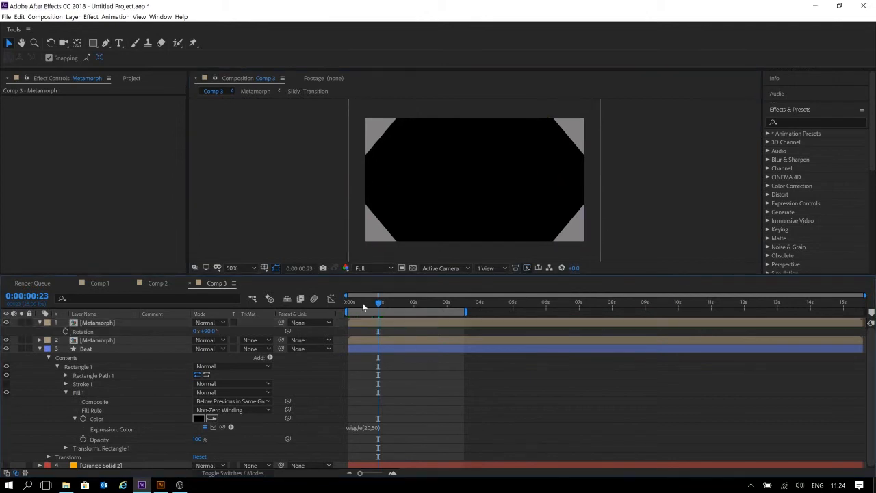
{"action": "left_click_drag", "start_coordinate": [362, 302], "coordinate": [316, 302]}
{"action": "key", "text": "space"}
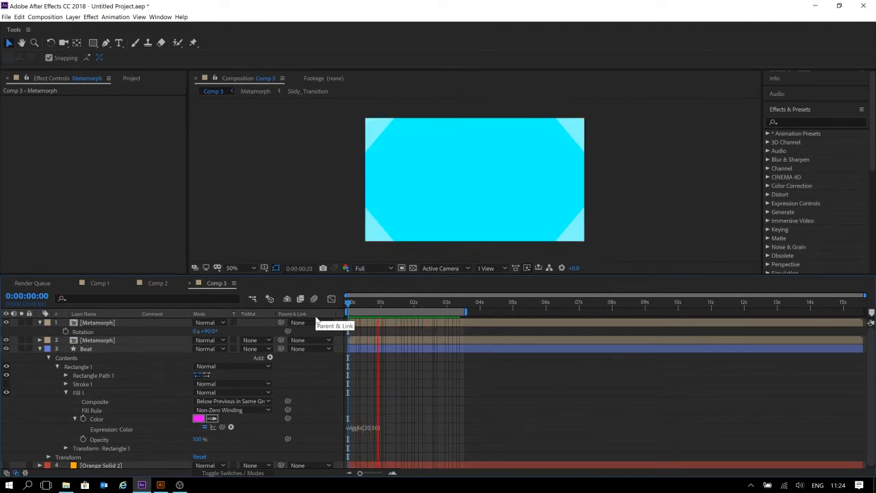
{"action": "key", "text": "space"}
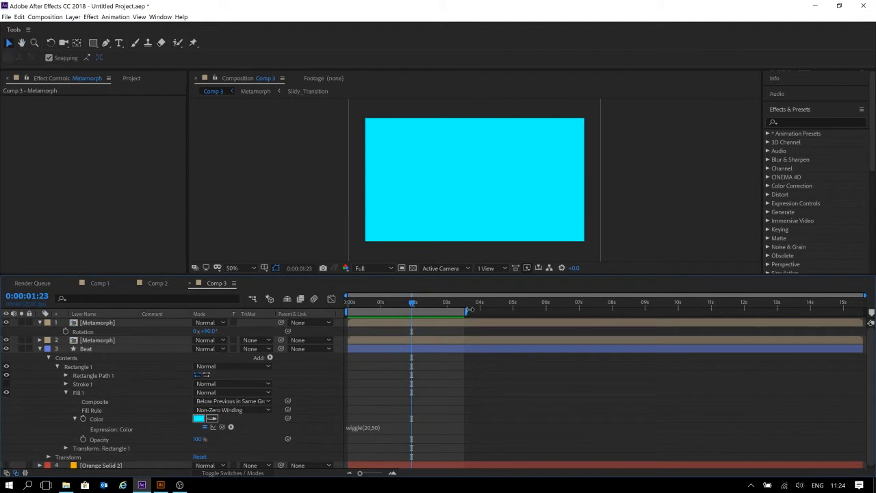
- Shorten the work area to end at about 2 seconds and preview the animation from the first frame
{"action": "left_click_drag", "start_coordinate": [457, 307], "coordinate": [348, 303]}
{"action": "key", "text": "space"}
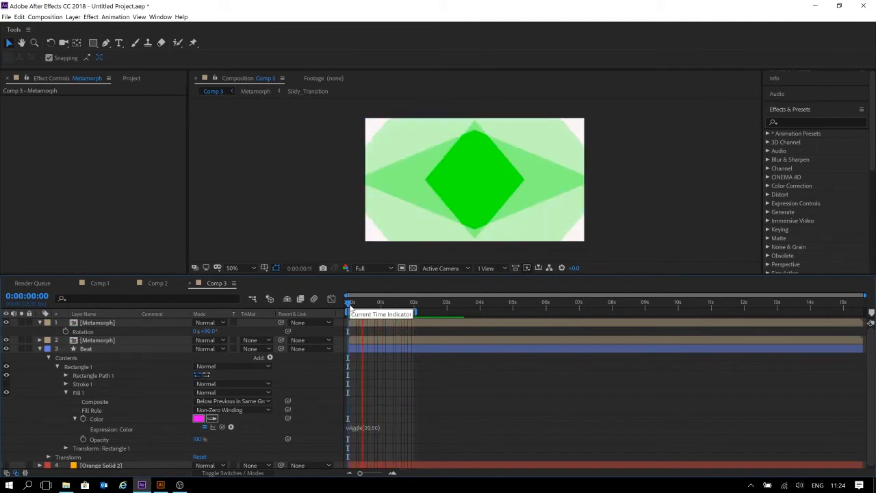
{"action": "key", "text": "space"}
{"action": "key", "text": "space"}
{"action": "left_click", "coordinate": [350, 308]}
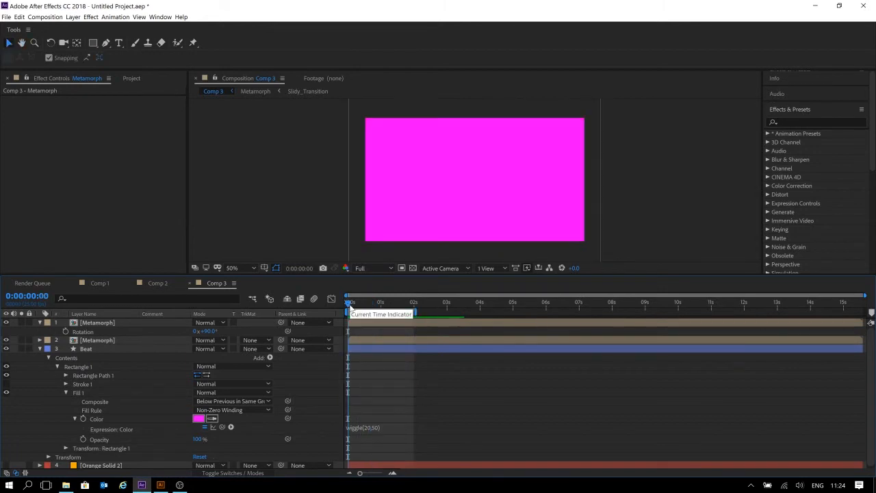
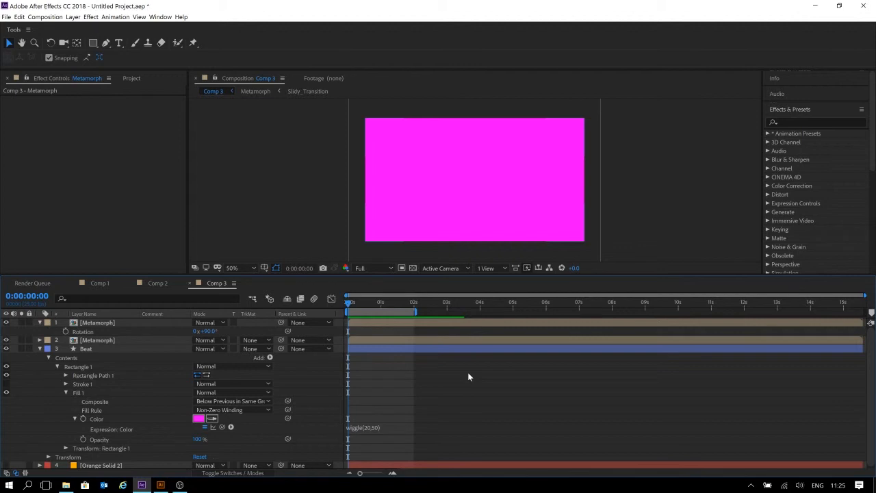
- Create a new HDTV 1080 25 composition named Repeater, 1920 x 1080 px with a duration of 0:00:15:15
{"action": "key", "text": "ctrl+n"}
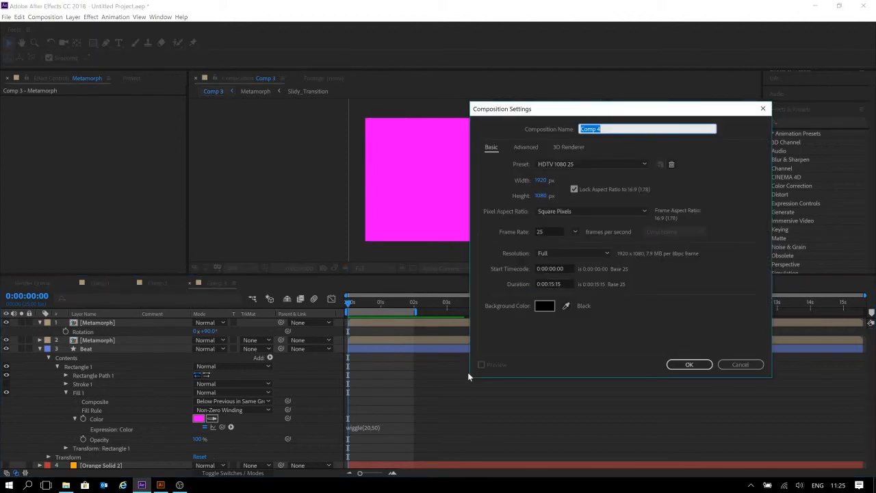
{"action": "type", "text": "Repeater"}
{"action": "key", "text": "Return"}
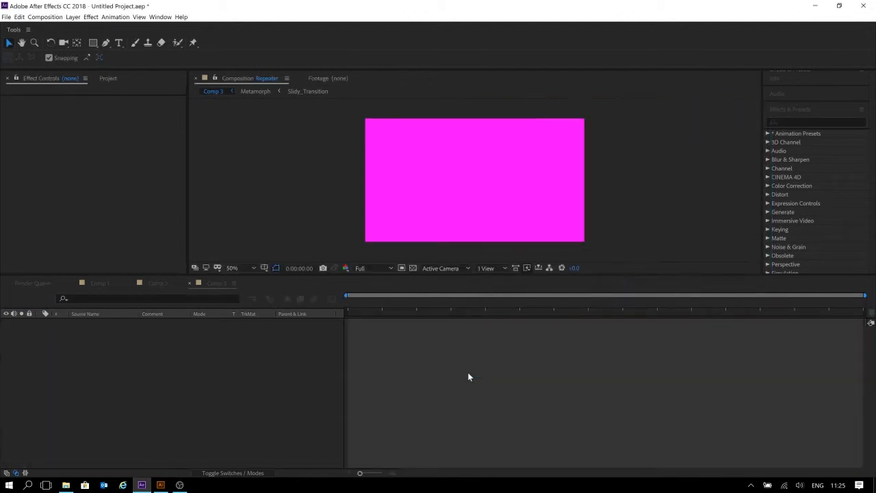
- Rename the Comp 3 composition as FengTau
{"action": "left_click", "coordinate": [216, 283]}
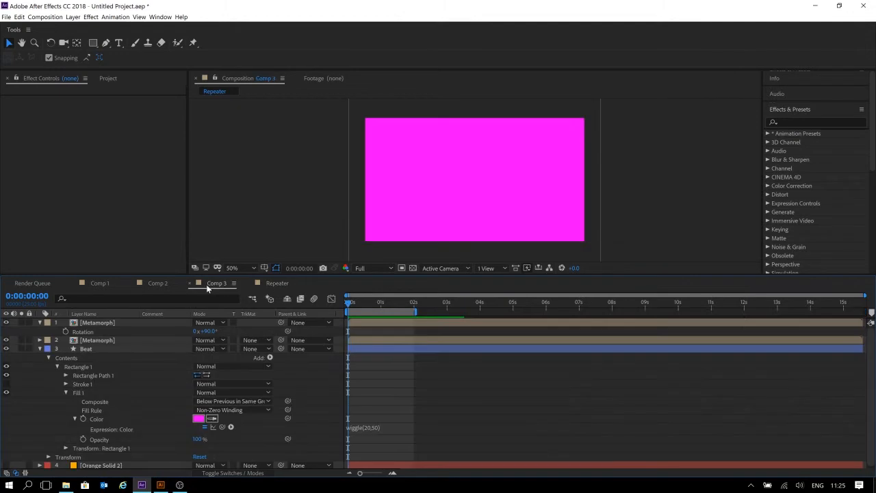
{"action": "left_click", "coordinate": [104, 78]}
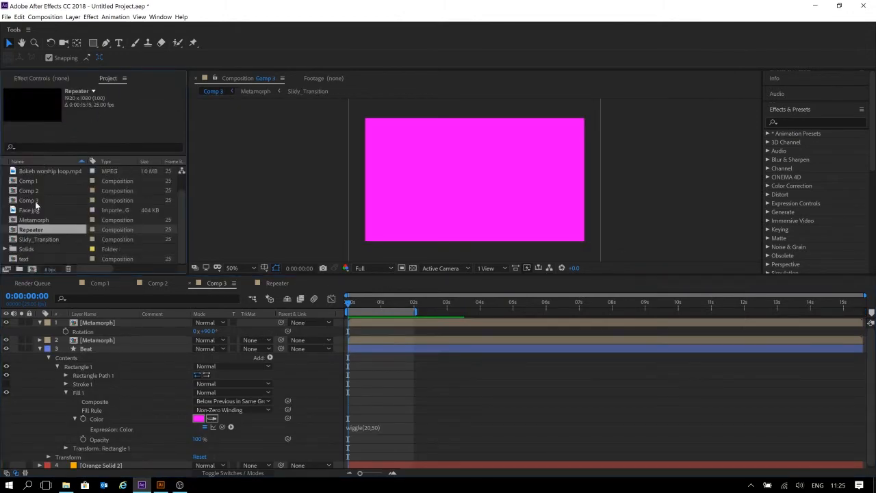
{"action": "scroll", "coordinate": [37, 219], "scroll_direction": "up", "scroll_amount": 1}
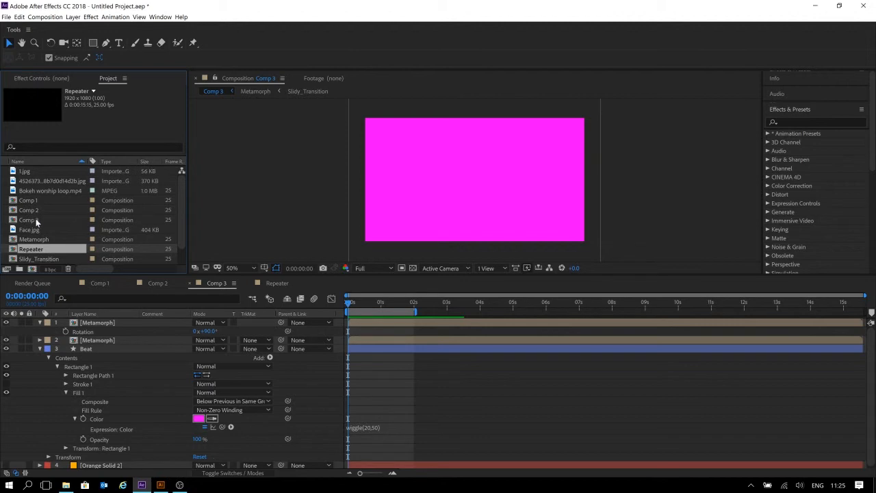
{"action": "left_click", "coordinate": [38, 220]}
{"action": "key", "text": "Return"}
{"action": "type", "text": "FengTau"}
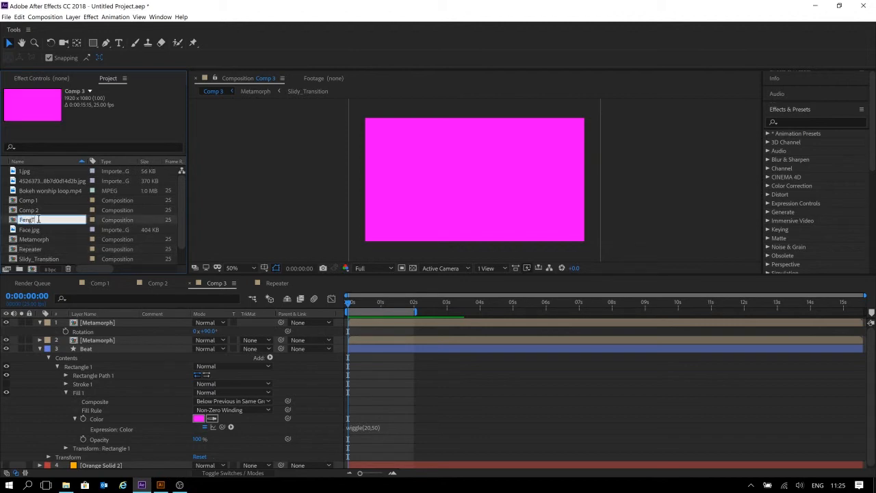
{"action": "key", "text": "Return"}
{"action": "left_click", "coordinate": [569, 385]}
- Rename the Comp 2 composition as Slidoer
{"action": "left_click", "coordinate": [158, 283]}
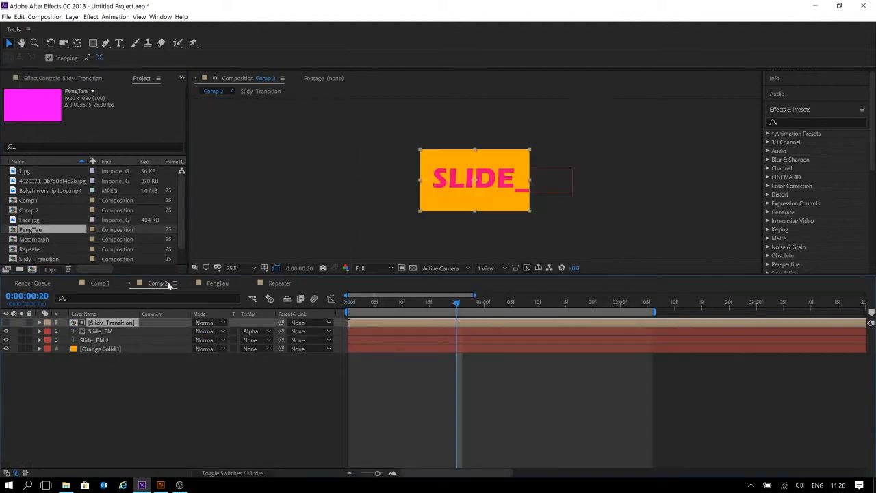
{"action": "left_click", "coordinate": [32, 210]}
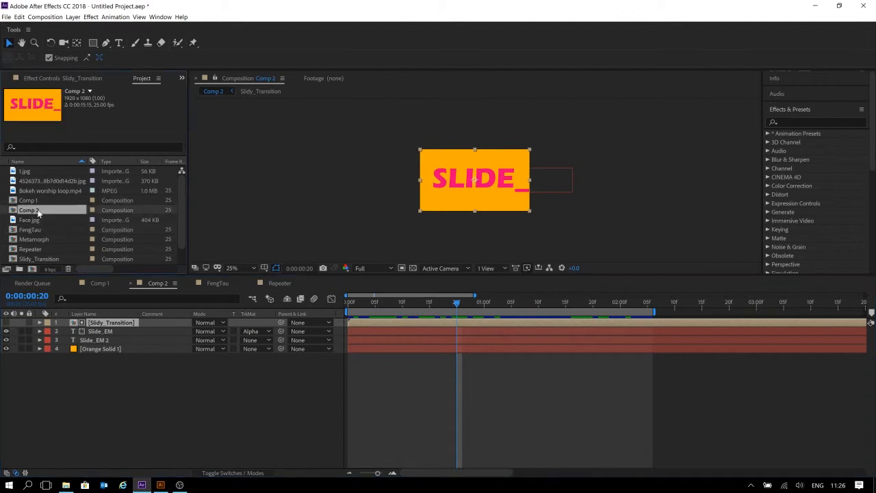
{"action": "key", "text": "Return"}
{"action": "type", "text": "S"}
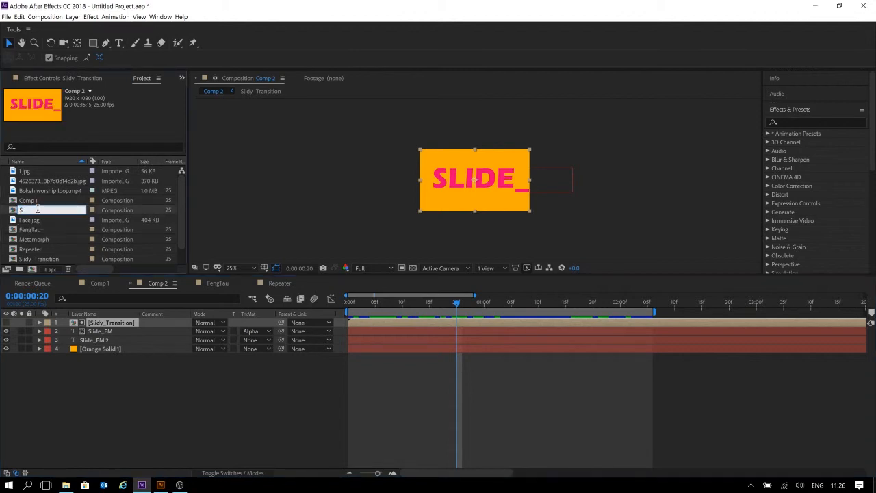
{"action": "type", "text": "lidoer"}
{"action": "key", "text": "Return"}
{"action": "left_click", "coordinate": [534, 405]}
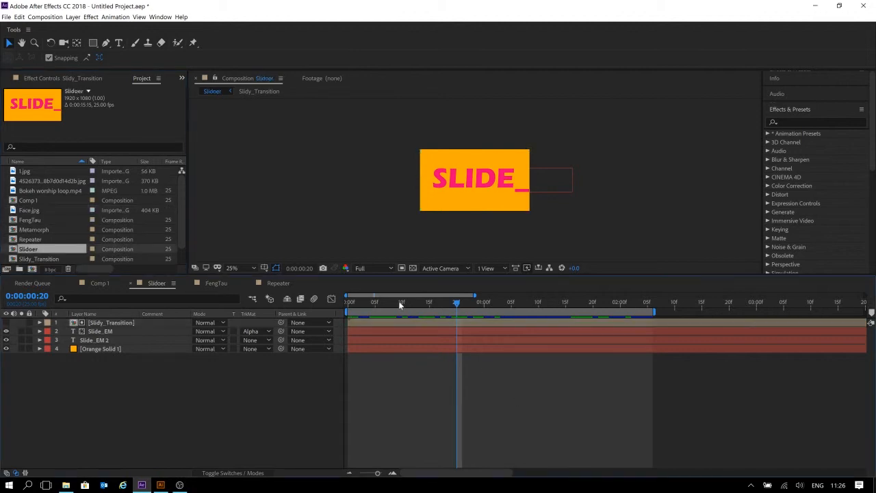
- In the Repeater composition, draw a yellow-filled square without stroke slightly left of the frame's centre using the Rectangle tool
{"action": "left_click", "coordinate": [276, 283]}
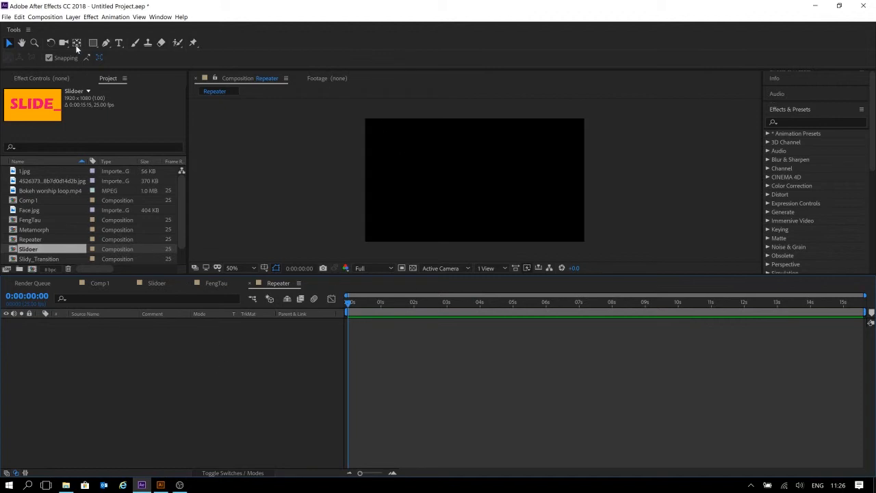
{"action": "left_click", "coordinate": [93, 43]}
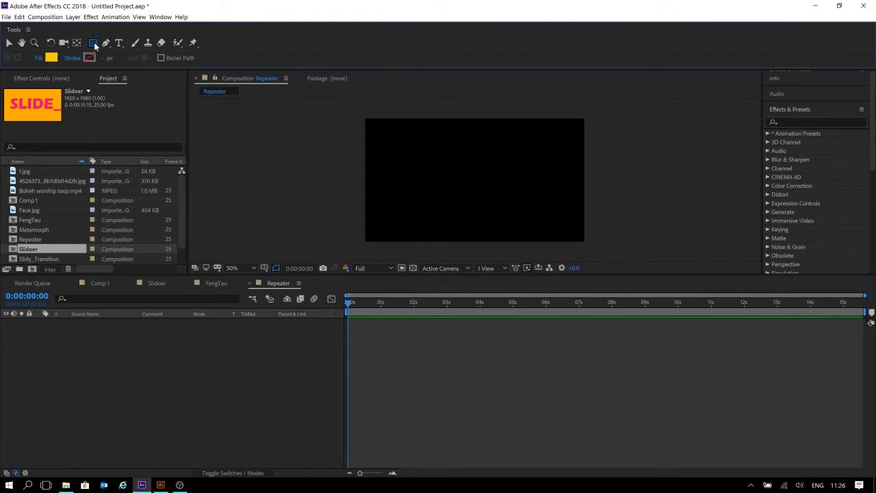
{"action": "left_click", "coordinate": [459, 178]}
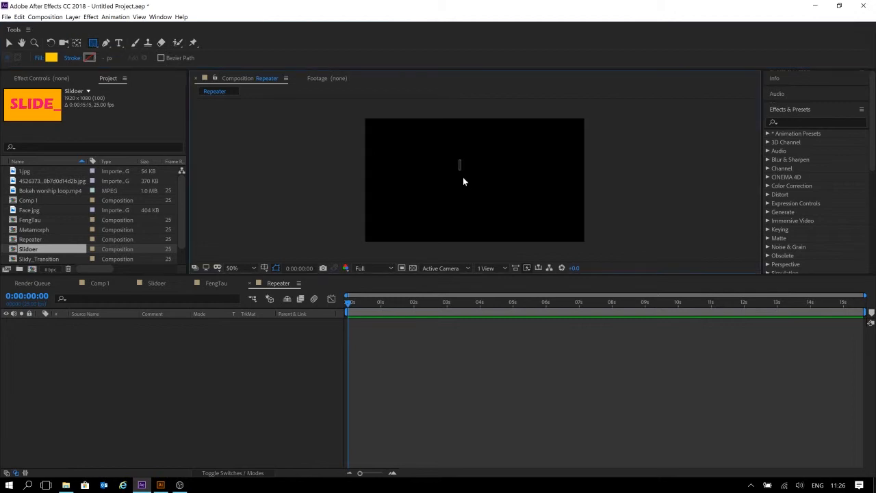
{"action": "left_click_drag", "start_coordinate": [497, 189], "coordinate": [498, 191]}
{"action": "left_click", "coordinate": [222, 334]}
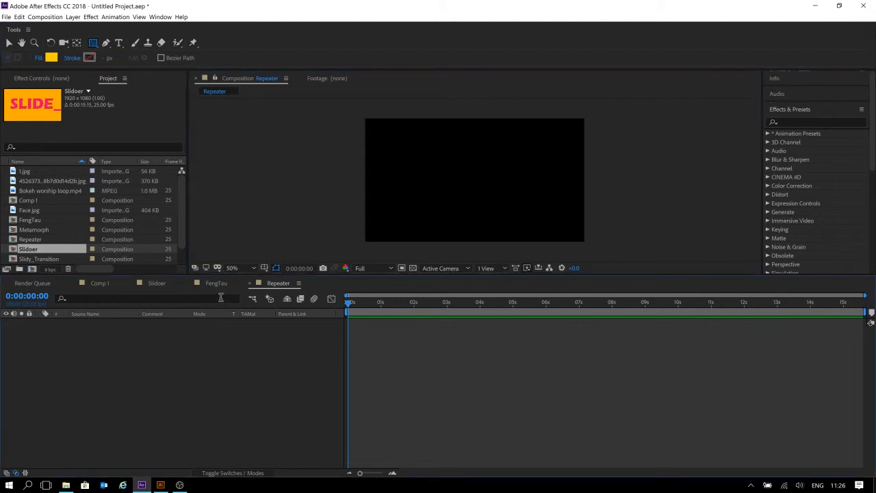
{"action": "mouse_move", "coordinate": [427, 156]}
{"action": "left_mouse_down"}
{"action": "mouse_move", "coordinate": [432, 180]}
{"action": "mouse_move", "coordinate": [490, 201]}
{"action": "mouse_move", "coordinate": [489, 219]}
{"action": "mouse_move", "coordinate": [394, 198]}
{"action": "mouse_move", "coordinate": [404, 173]}
{"action": "mouse_move", "coordinate": [470, 199]}
{"action": "mouse_move", "coordinate": [435, 184]}
{"action": "mouse_move", "coordinate": [463, 192]}
{"action": "mouse_move", "coordinate": [443, 189]}
{"action": "mouse_move", "coordinate": [465, 184]}
{"action": "left_mouse_up"}
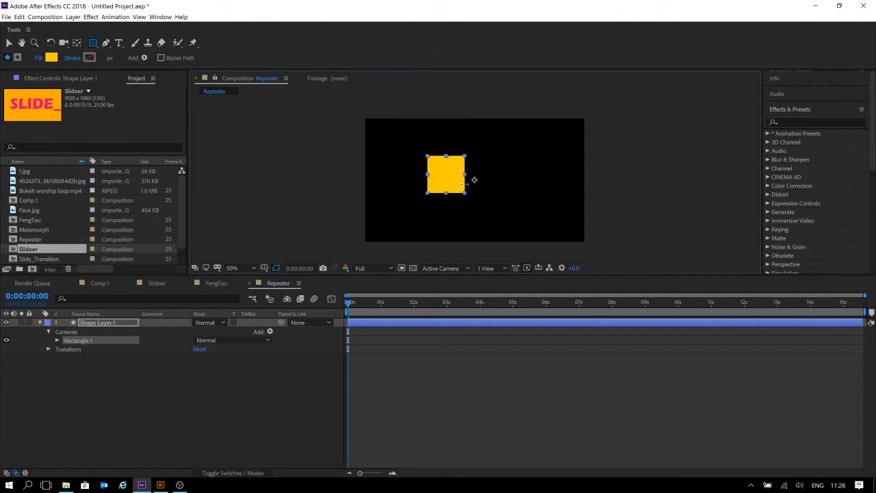
- Select the yellow square with the Selection tool and nudge it slightly to the right within the frame
{"action": "key", "text": "w"}
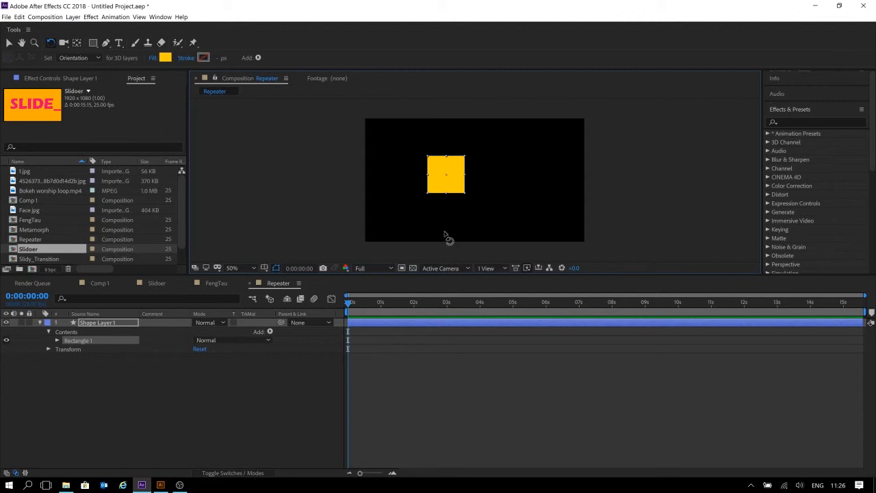
{"action": "key", "text": "v"}
{"action": "scroll", "coordinate": [445, 208], "scroll_direction": "up", "scroll_amount": 3}
{"action": "scroll", "coordinate": [445, 205], "scroll_direction": "down", "scroll_amount": 3}
{"action": "scroll", "coordinate": [444, 204], "scroll_direction": "up", "scroll_amount": 2}
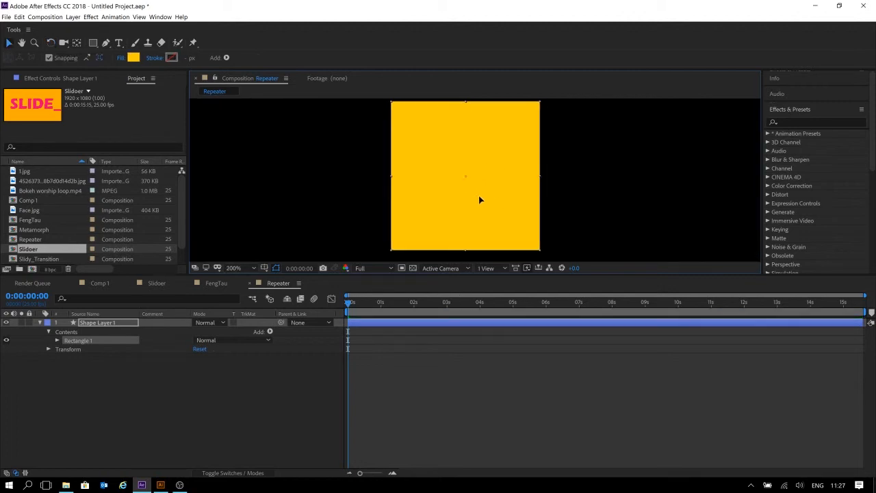
{"action": "scroll", "coordinate": [479, 198], "scroll_direction": "down", "scroll_amount": 3}
{"action": "key", "text": "slash"}
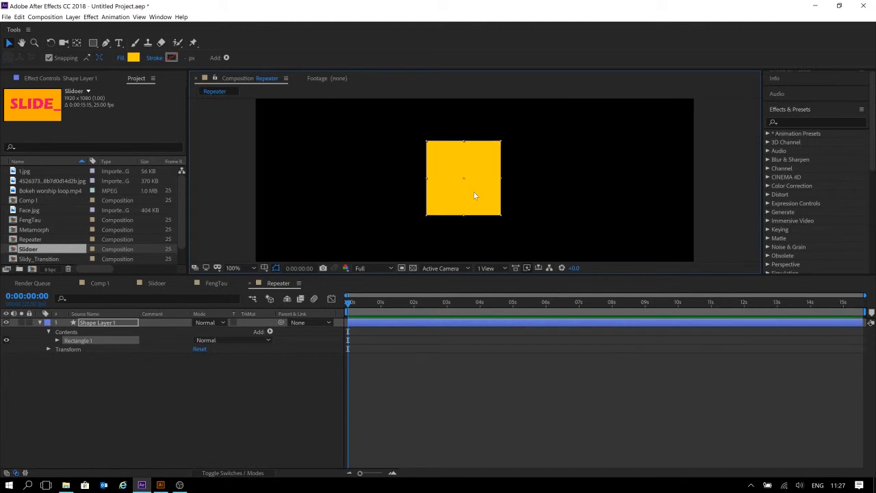
{"action": "left_click", "coordinate": [474, 195]}
{"action": "key", "text": "ctrl+shift+a"}
{"action": "left_click", "coordinate": [468, 187]}
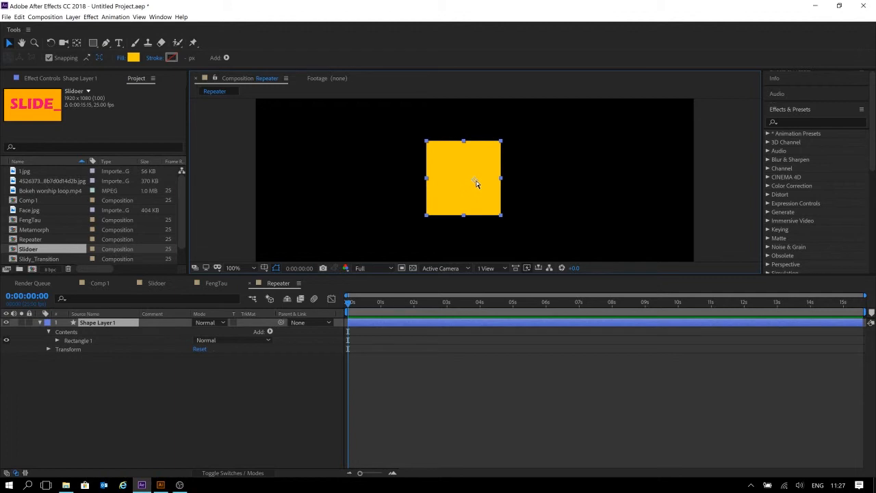
{"action": "mouse_move", "coordinate": [477, 182]}
{"action": "left_mouse_down"}
{"action": "mouse_move", "coordinate": [459, 182]}
{"action": "mouse_move", "coordinate": [479, 187]}
{"action": "left_mouse_up"}
- Move the shape layer's anchor point to about the centre of the square with the Pan Behind tool
{"action": "key", "text": "y"}
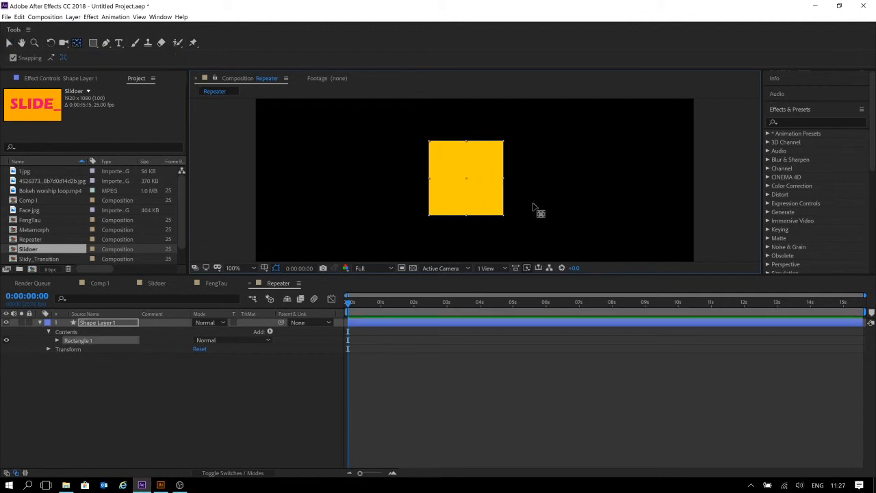
{"action": "left_click", "coordinate": [519, 208]}
{"action": "left_click", "coordinate": [488, 199]}
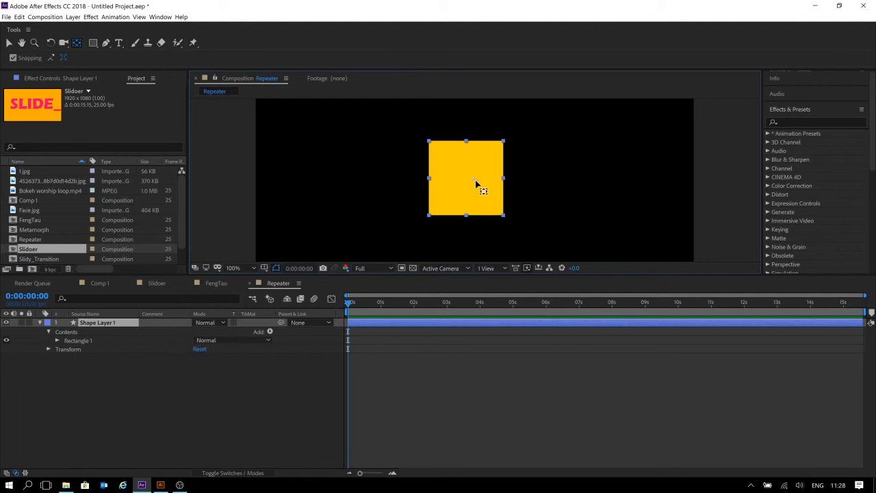
{"action": "scroll", "coordinate": [478, 213], "scroll_direction": "down", "scroll_amount": 2}
{"action": "scroll", "coordinate": [478, 218], "scroll_direction": "up", "scroll_amount": 3}
{"action": "scroll", "coordinate": [479, 211], "scroll_direction": "down", "scroll_amount": 1}
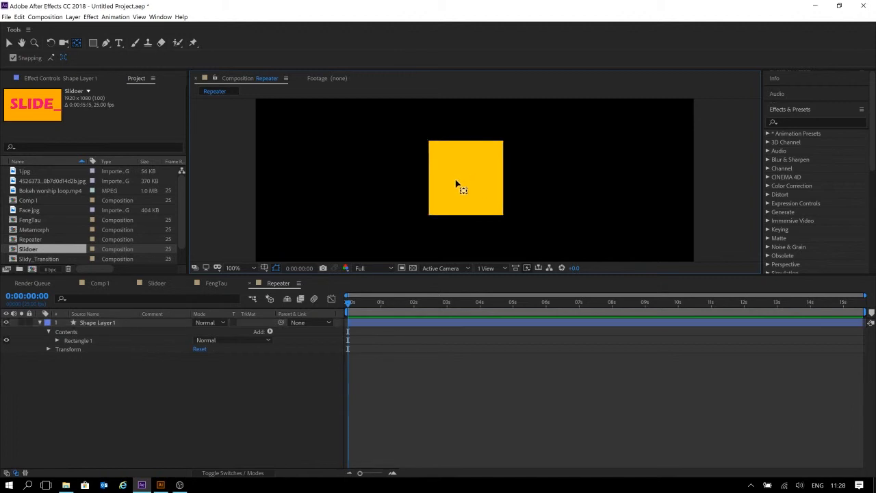
{"action": "key", "text": "Return"}
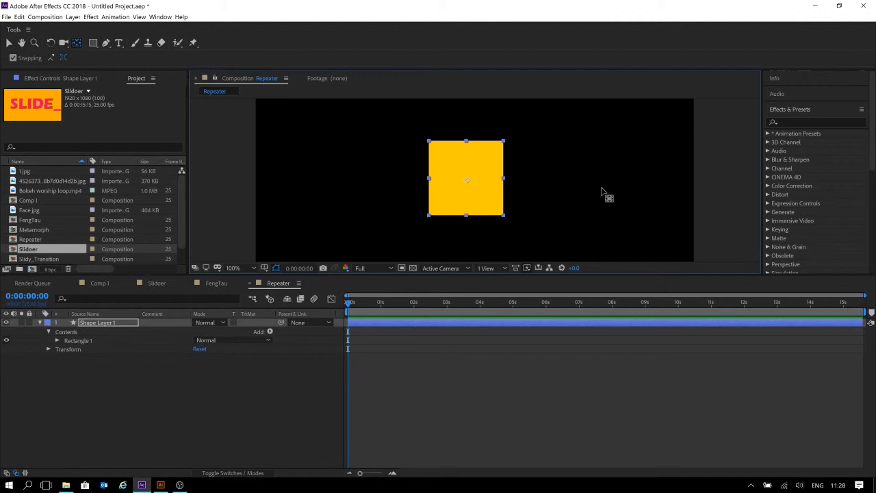
- Reveal the shape layer's Scale and try scaling the square about its new anchor point, undoing the change
{"action": "left_click", "coordinate": [528, 406]}
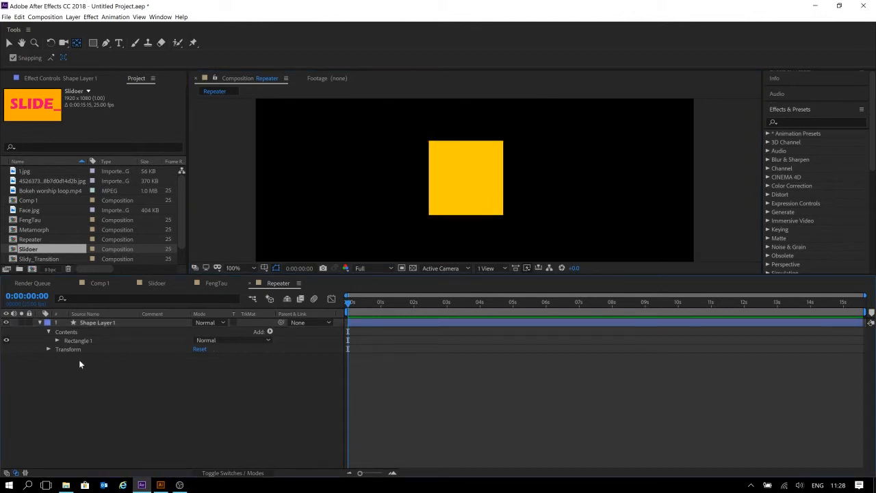
{"action": "left_click", "coordinate": [102, 323]}
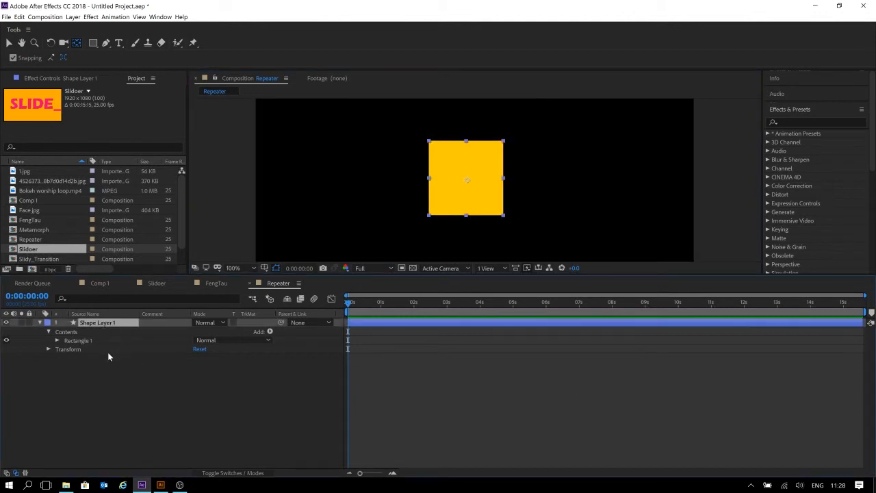
{"action": "key", "text": "s"}
{"action": "left_click_drag", "start_coordinate": [202, 333], "coordinate": [141, 356]}
{"action": "key", "text": "ctrl+z"}
{"action": "left_click", "coordinate": [140, 364]}
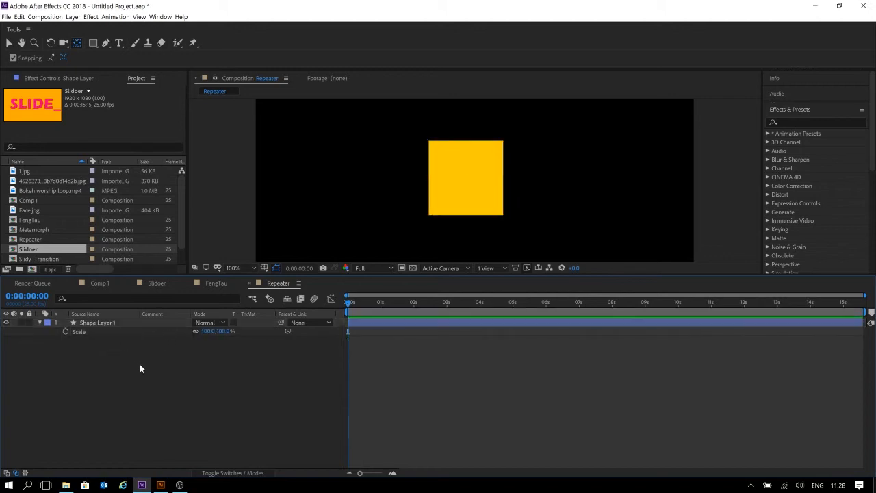
- Expand the shape layer's contents down to the Rectangle 1 properties and add a Repeater to the layer
{"action": "left_click", "coordinate": [106, 325]}
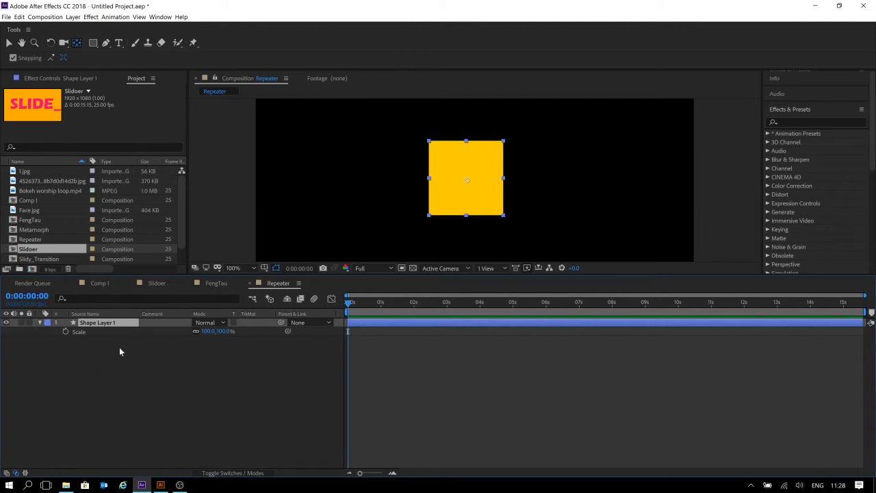
{"action": "left_click", "coordinate": [40, 323]}
{"action": "left_click", "coordinate": [40, 323]}
{"action": "left_click", "coordinate": [48, 340]}
{"action": "left_click", "coordinate": [48, 331]}
{"action": "left_click", "coordinate": [56, 340]}
{"action": "left_click", "coordinate": [65, 349]}
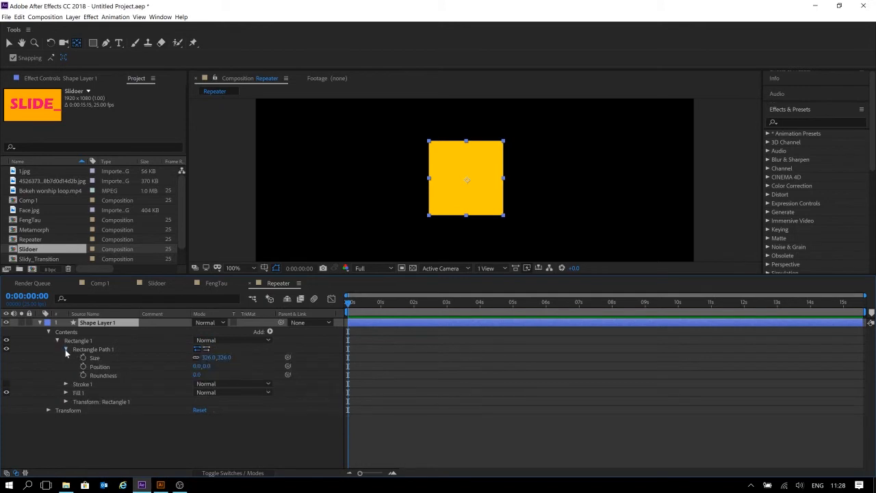
{"action": "left_click", "coordinate": [65, 349]}
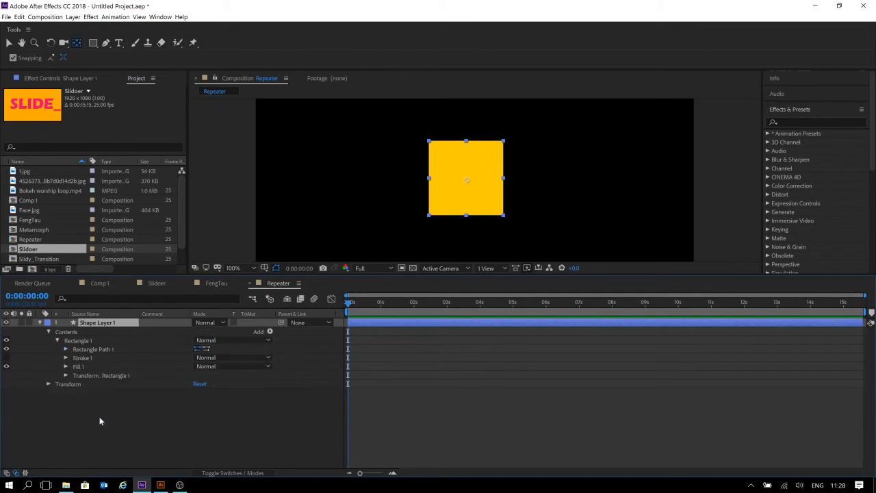
{"action": "left_click", "coordinate": [269, 331]}
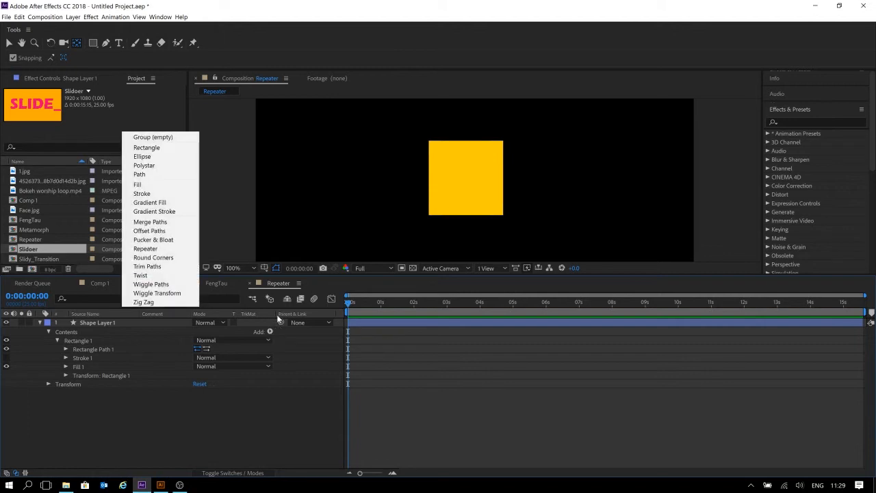
{"action": "left_click", "coordinate": [164, 251]}
- Expand Repeater 1 and set its number of copies to 9
{"action": "scroll", "coordinate": [418, 220], "scroll_direction": "down", "scroll_amount": 4}
{"action": "scroll", "coordinate": [415, 222], "scroll_direction": "up", "scroll_amount": 2}
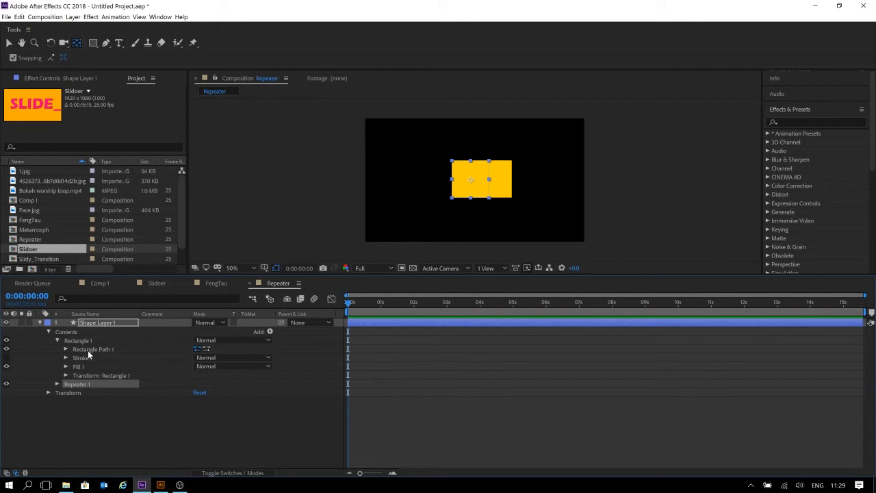
{"action": "left_click", "coordinate": [57, 384]}
{"action": "mouse_move", "coordinate": [198, 394]}
{"action": "left_mouse_down"}
{"action": "mouse_move", "coordinate": [344, 387]}
{"action": "mouse_move", "coordinate": [189, 386]}
{"action": "left_mouse_up"}
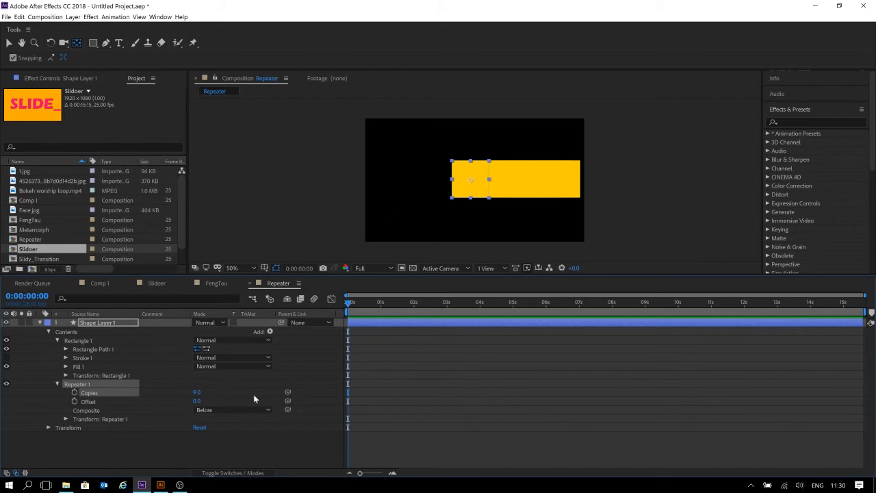
- Try different values for the repeater's Offset and for the horizontal Position in its transform, reverting both
{"action": "left_click_drag", "start_coordinate": [198, 403], "coordinate": [189, 399]}
{"action": "key", "text": "ctrl+z"}
{"action": "left_click", "coordinate": [66, 419]}
{"action": "scroll", "coordinate": [157, 426], "scroll_direction": "down", "scroll_amount": 2}
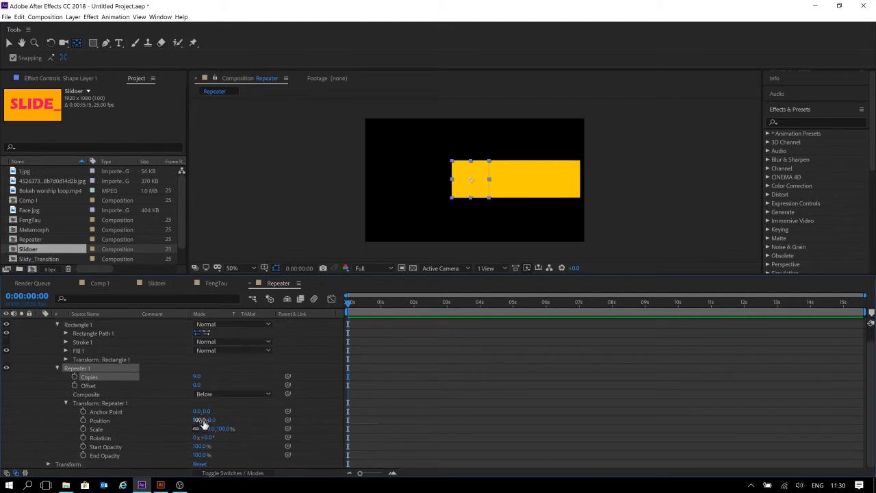
{"action": "left_click_drag", "start_coordinate": [202, 423], "coordinate": [322, 405]}
{"action": "scroll", "coordinate": [87, 359], "scroll_direction": "up", "scroll_amount": 1}
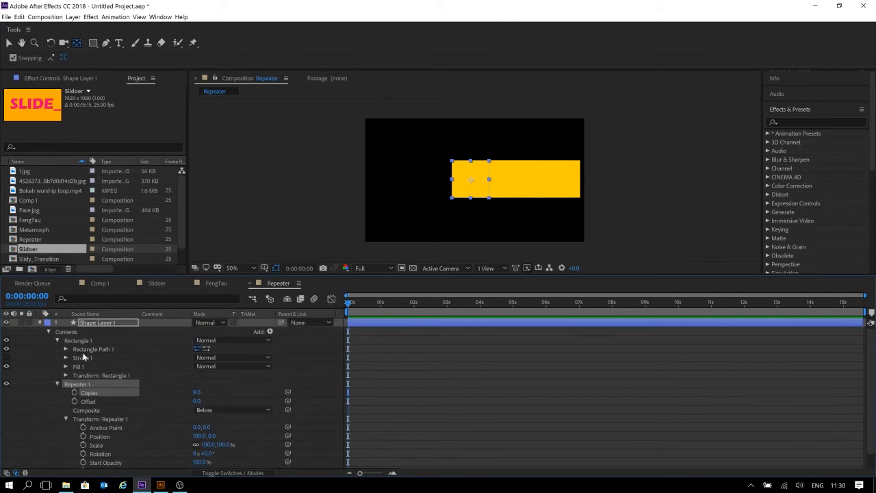
- Set the size of Rectangle Path 1 to 92 x 92 and collapse the layer's contents
{"action": "left_click", "coordinate": [67, 349]}
{"action": "left_click_drag", "start_coordinate": [209, 362], "coordinate": [89, 357]}
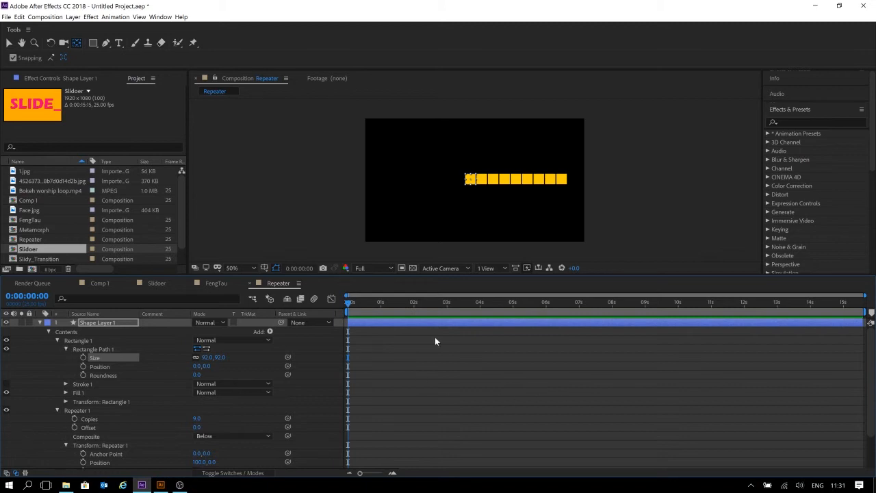
{"action": "left_click", "coordinate": [49, 332]}
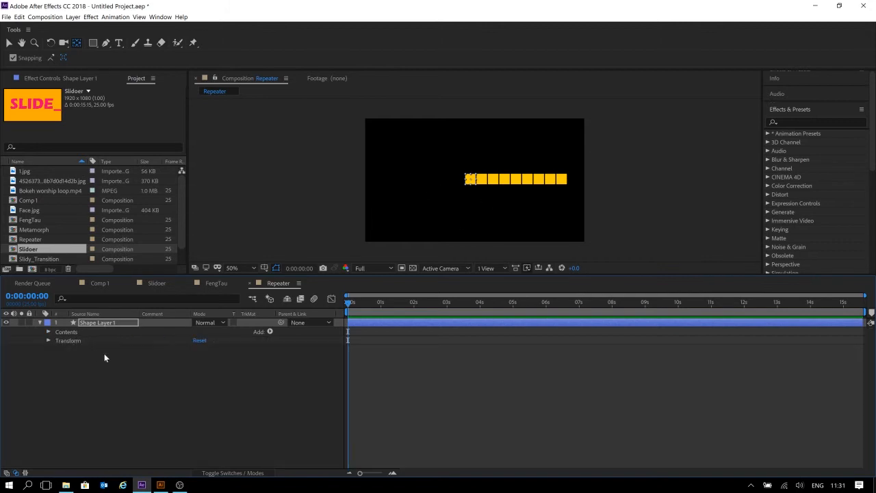
- Set the Position in the repeater's transform to 0, 0 so all copies stack on one another
{"action": "left_click", "coordinate": [49, 332]}
{"action": "left_click", "coordinate": [57, 332]}
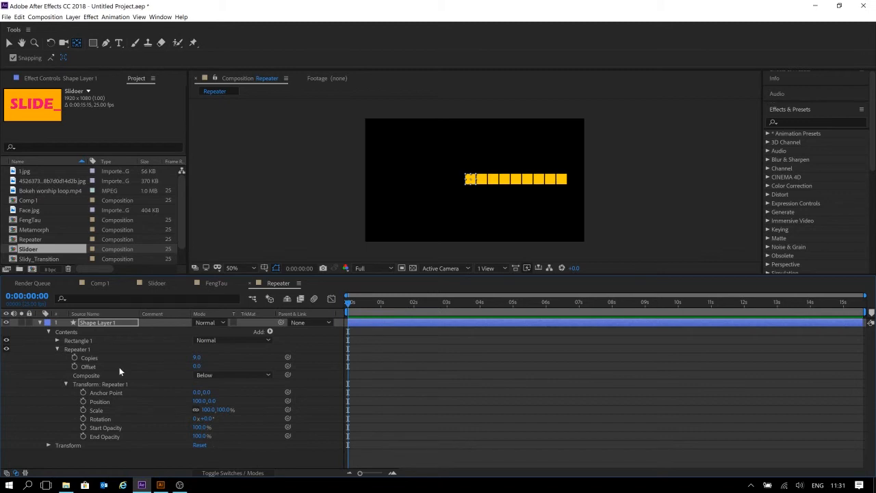
{"action": "left_click", "coordinate": [200, 401]}
{"action": "type", "text": "0"}
{"action": "key", "text": "Return"}
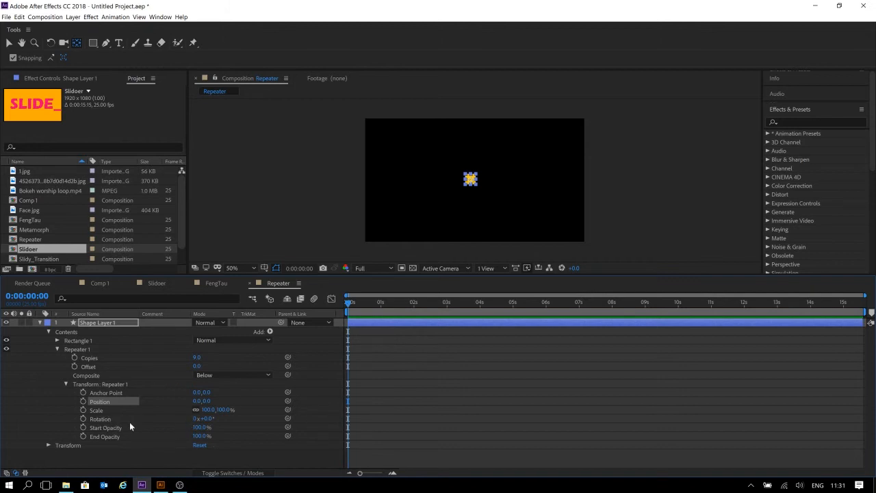
- Set the Rotation in the repeater's transform to 207° and zoom in on the rotated copies
{"action": "left_click_drag", "start_coordinate": [208, 423], "coordinate": [318, 419]}
{"action": "left_click", "coordinate": [437, 399]}
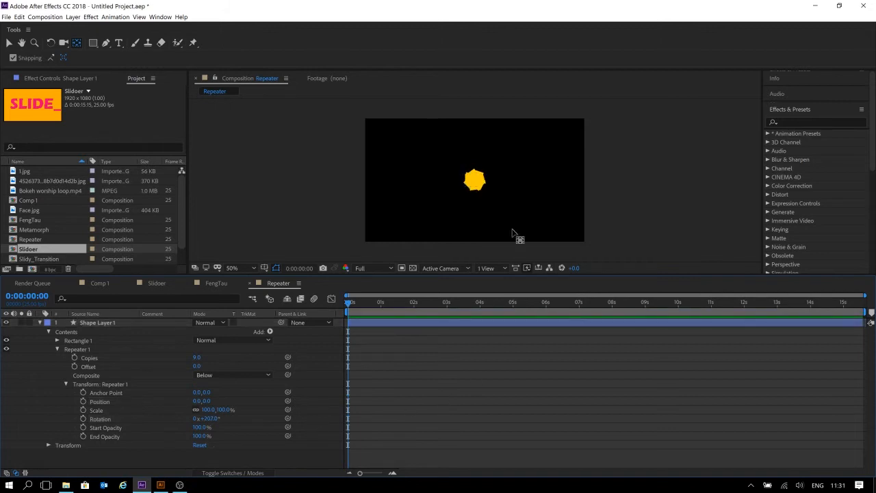
{"action": "key", "text": "period"}
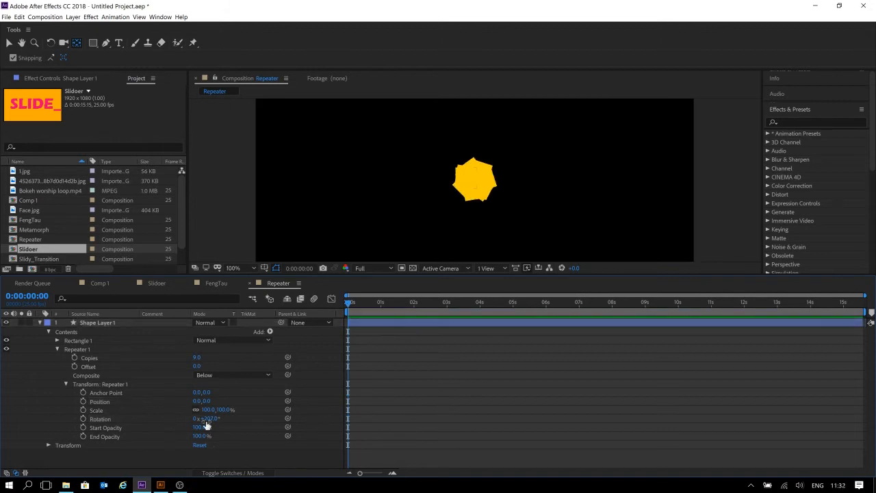
- Try the shape layer at position 960, 540 with a different scale, then undo these changes and the repeater rotation
{"action": "left_click", "coordinate": [48, 445]}
{"action": "scroll", "coordinate": [151, 444], "scroll_direction": "down", "scroll_amount": 1}
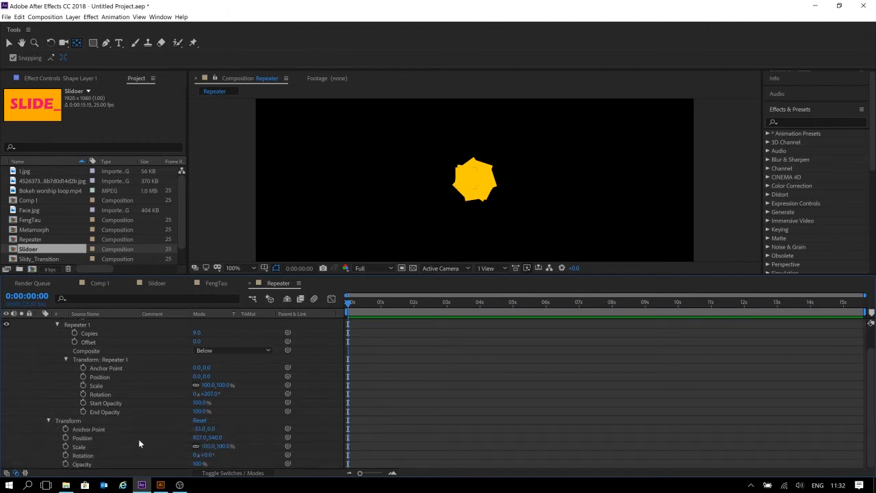
{"action": "left_click_drag", "start_coordinate": [195, 437], "coordinate": [206, 439]}
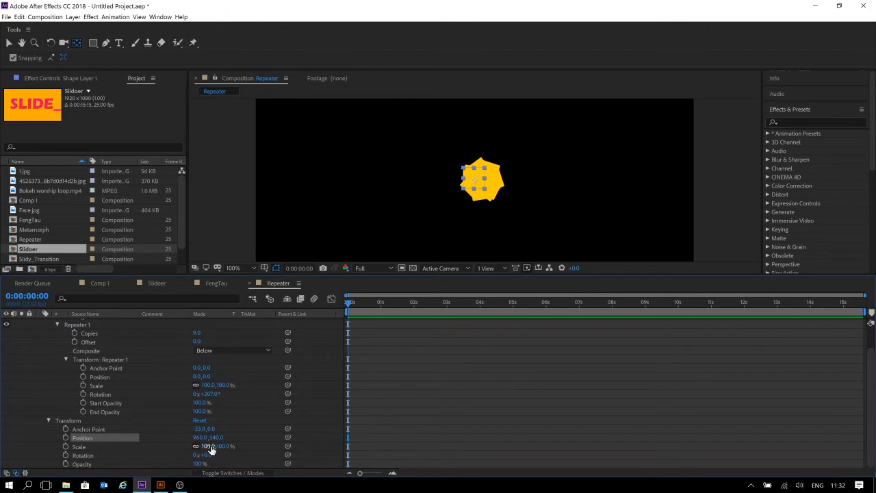
{"action": "left_click_drag", "start_coordinate": [207, 445], "coordinate": [454, 444]}
{"action": "key", "text": "ctrl+z"}
{"action": "key", "text": "ctrl+z"}
{"action": "key", "text": "ctrl+z"}
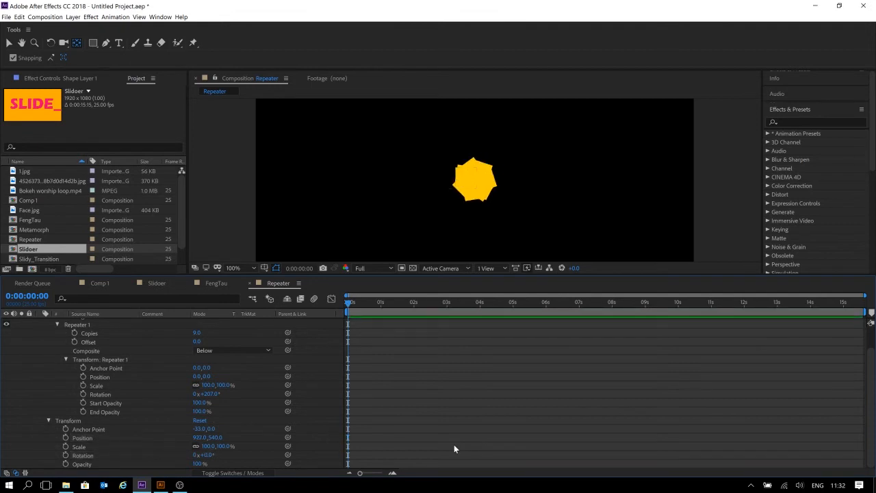
{"action": "key", "text": "ctrl+z"}
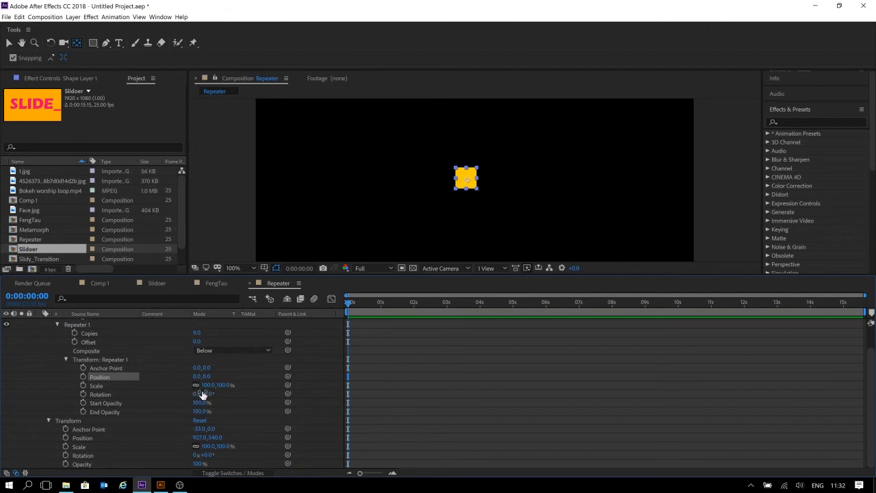
- Try rotating and then enlarging the copies through the repeater's transform, undoing each change
{"action": "left_click_drag", "start_coordinate": [206, 395], "coordinate": [258, 397]}
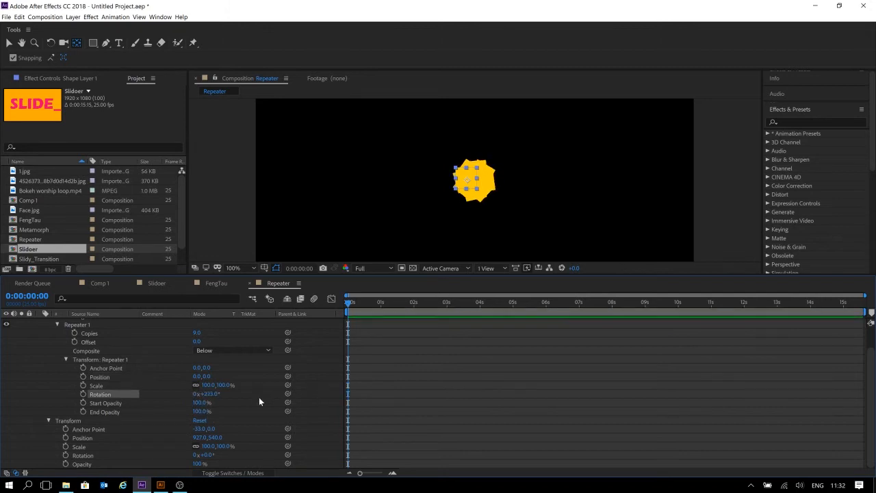
{"action": "key", "text": "ctrl+z"}
{"action": "mouse_move", "coordinate": [209, 387]}
{"action": "left_mouse_down"}
{"action": "mouse_move", "coordinate": [284, 385]}
{"action": "mouse_move", "coordinate": [226, 386]}
{"action": "left_mouse_up"}
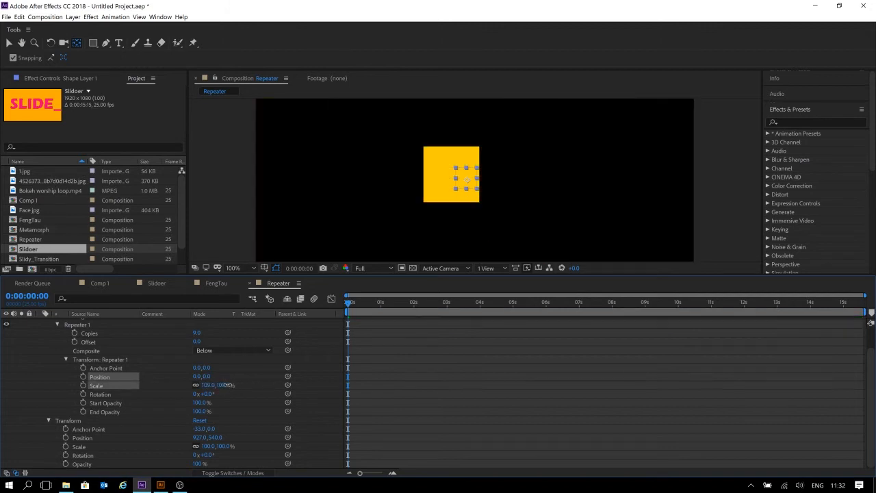
{"action": "key", "text": "ctrl+z"}
- Try changing the shape layer's own Position, undo the change and deselect the layer
{"action": "left_click_drag", "start_coordinate": [212, 438], "coordinate": [249, 431]}
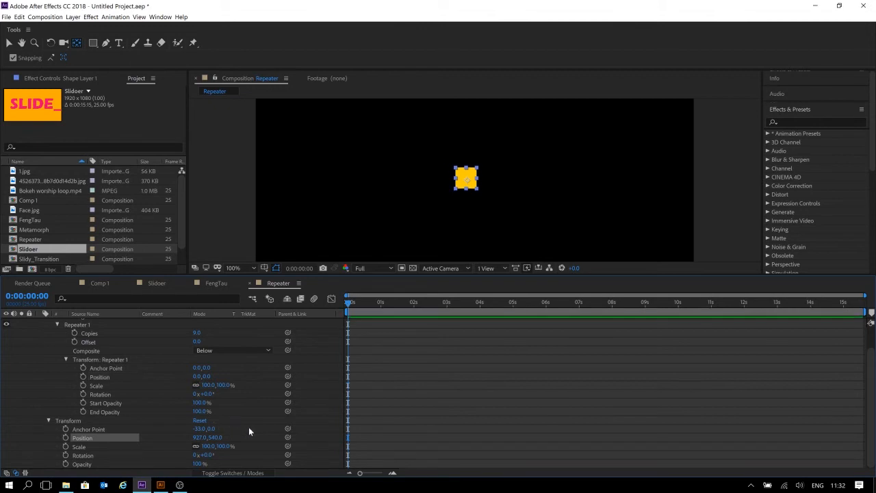
{"action": "key", "text": "ctrl+z"}
{"action": "left_click", "coordinate": [398, 407]}
- Add an empty group to the shape layer's contents and move the new group into Rectangle 1
{"action": "scroll", "coordinate": [107, 369], "scroll_direction": "up", "scroll_amount": 1}
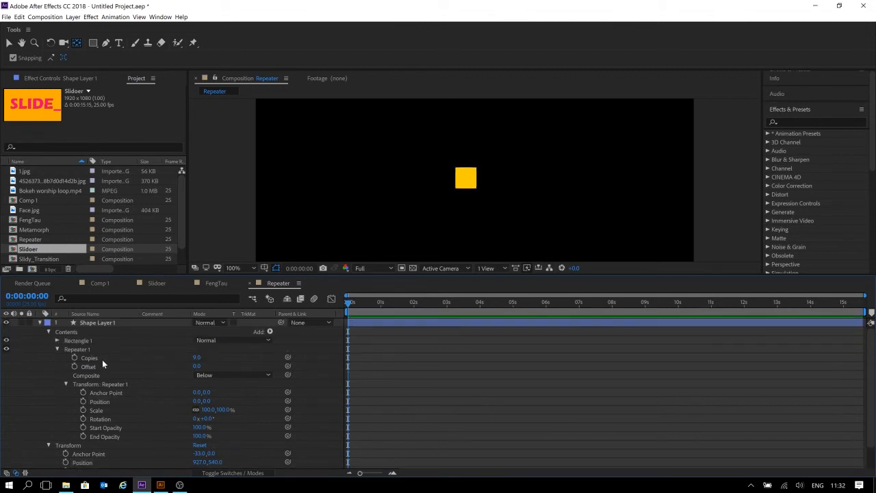
{"action": "scroll", "coordinate": [113, 404], "scroll_direction": "down", "scroll_amount": 1}
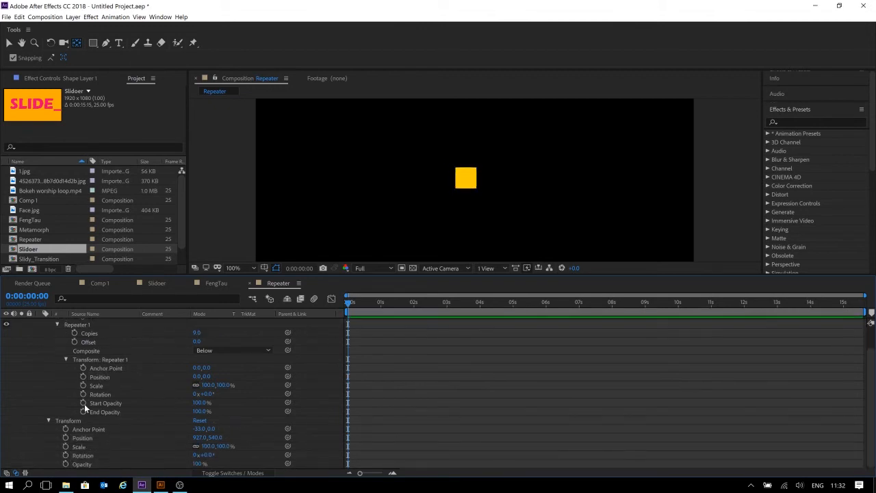
{"action": "scroll", "coordinate": [93, 397], "scroll_direction": "up", "scroll_amount": 1}
{"action": "left_click", "coordinate": [88, 349]}
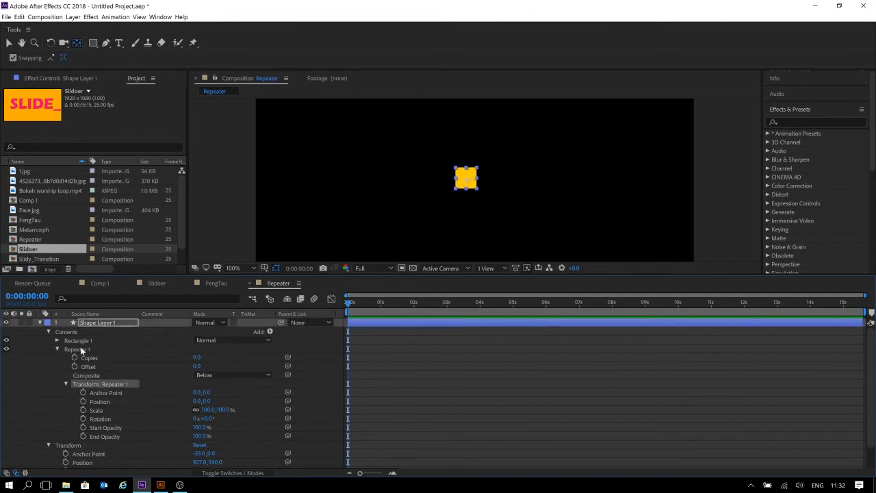
{"action": "left_click", "coordinate": [88, 340], "text": "shift"}
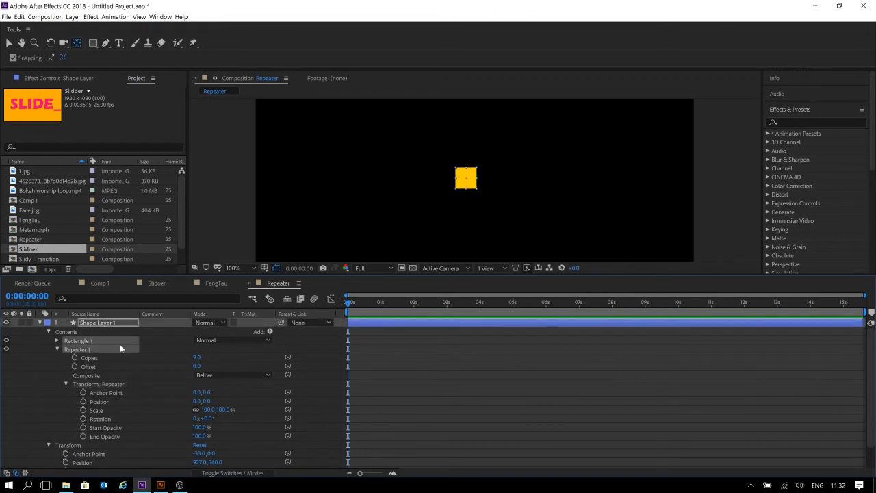
{"action": "left_click", "coordinate": [270, 332]}
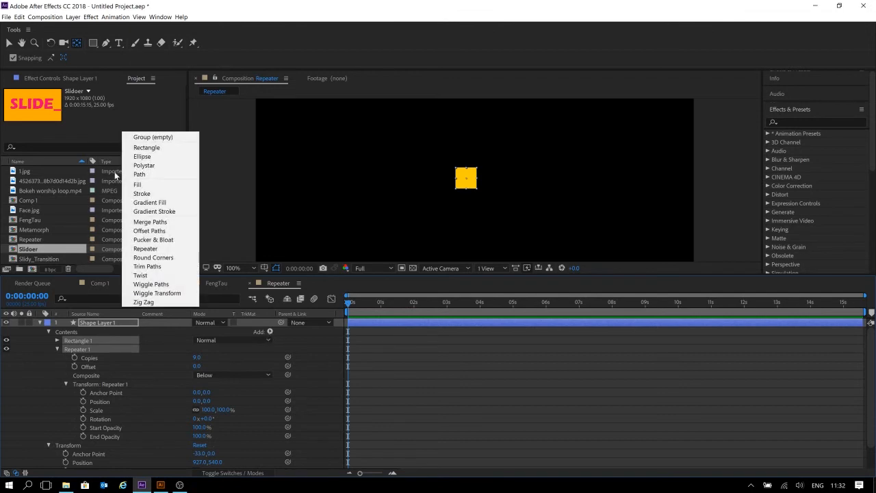
{"action": "left_click", "coordinate": [165, 139]}
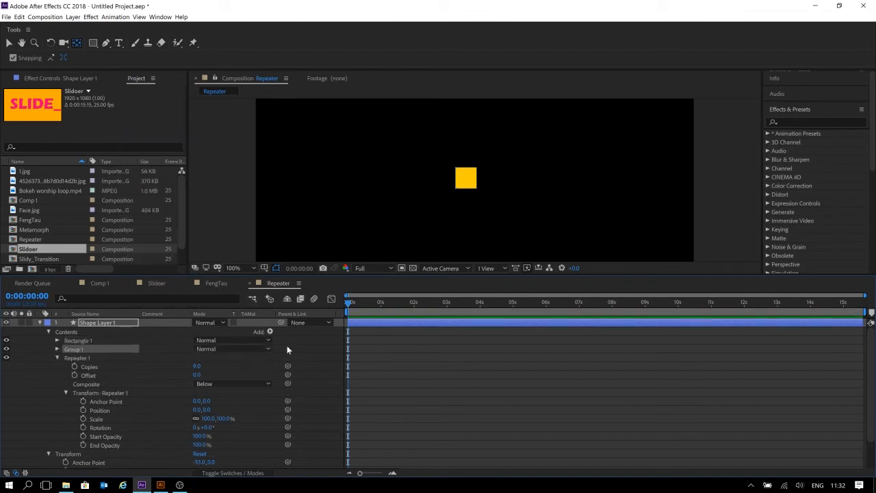
{"action": "left_click_drag", "start_coordinate": [82, 348], "coordinate": [89, 340]}
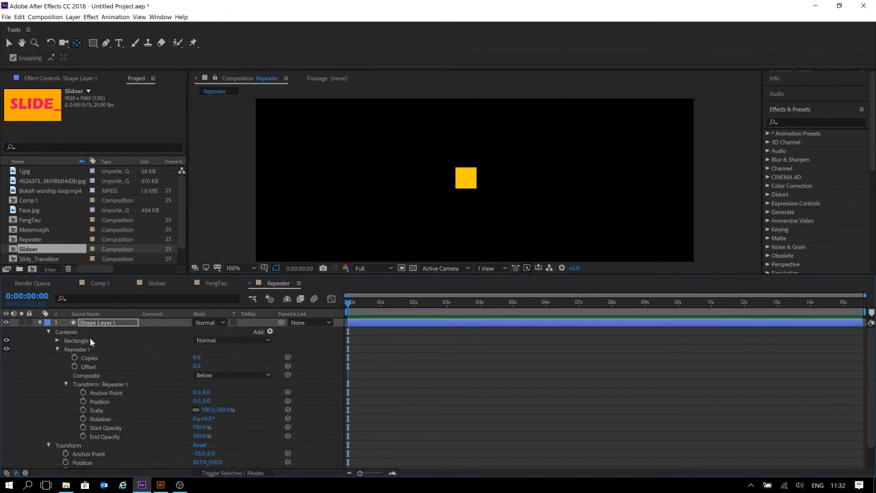
{"action": "left_click", "coordinate": [392, 374]}
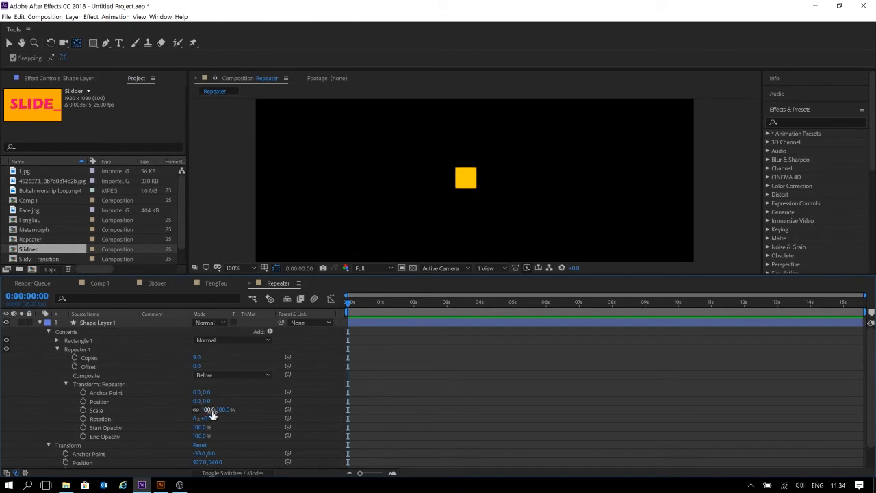
- Collapse Repeater 1, then move Group 1 out of Rectangle 1 to the top of the shape layer's contents
{"action": "left_click", "coordinate": [80, 350]}
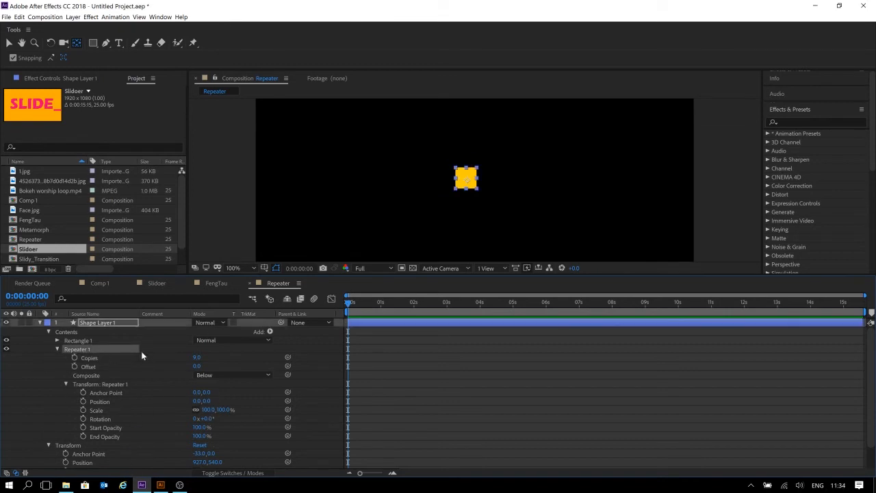
{"action": "left_click", "coordinate": [57, 349]}
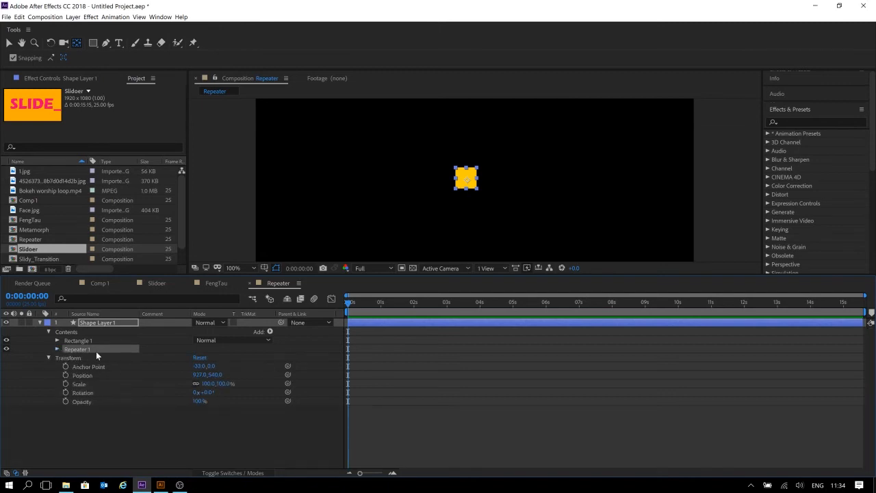
{"action": "left_click", "coordinate": [107, 428]}
{"action": "left_click", "coordinate": [59, 340]}
{"action": "left_click_drag", "start_coordinate": [79, 402], "coordinate": [72, 343]}
{"action": "left_click", "coordinate": [58, 349]}
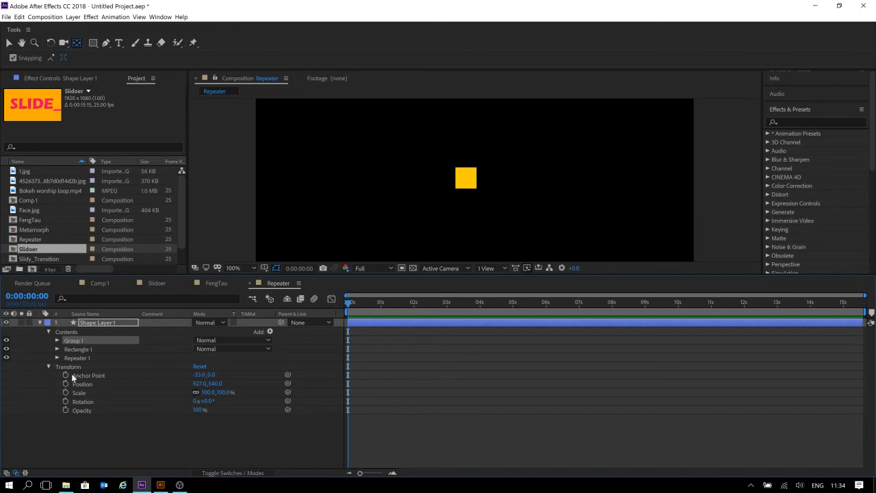
{"action": "left_click", "coordinate": [142, 458]}
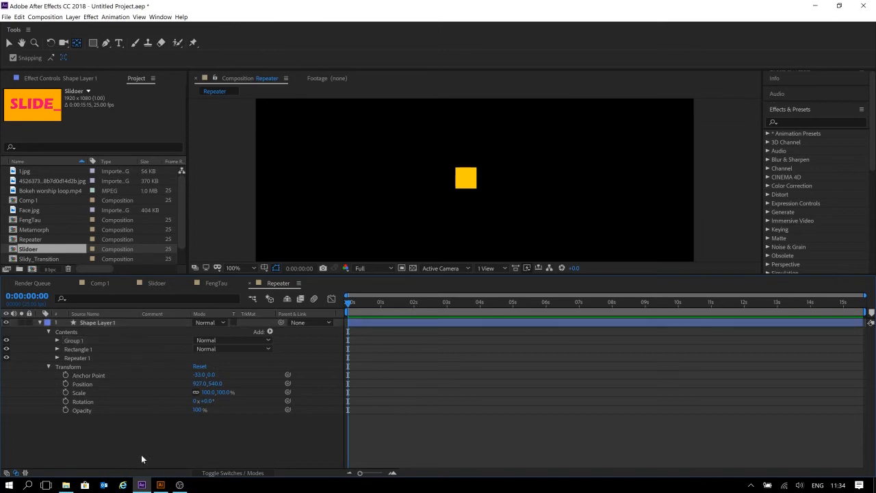
- Move Rectangle 1 and Repeater 1 together into Group 1 and expand the group
{"action": "left_click", "coordinate": [58, 358]}
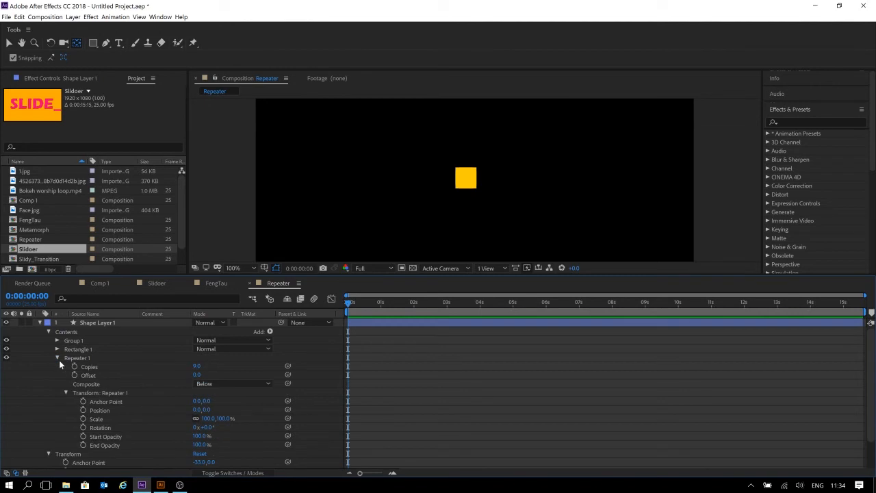
{"action": "left_click", "coordinate": [58, 358]}
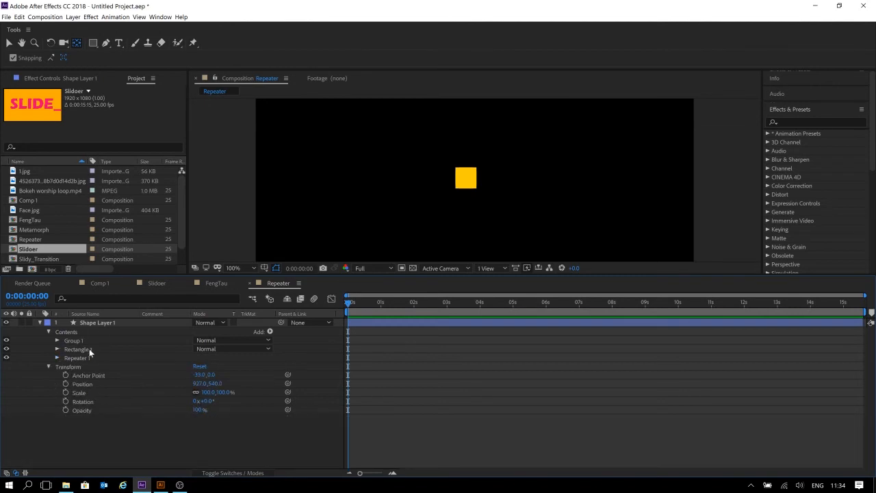
{"action": "left_click", "coordinate": [89, 348]}
{"action": "left_click", "coordinate": [93, 360], "text": "shift"}
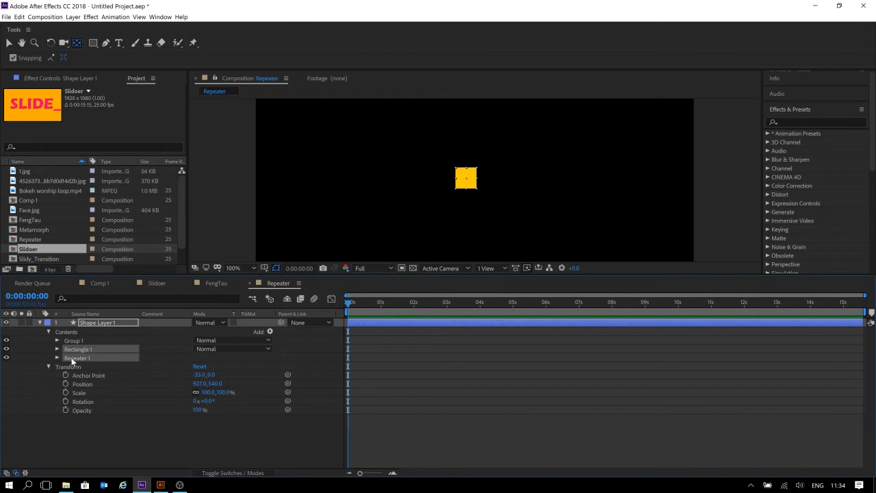
{"action": "left_click_drag", "start_coordinate": [78, 349], "coordinate": [76, 347]}
{"action": "left_click", "coordinate": [57, 340]}
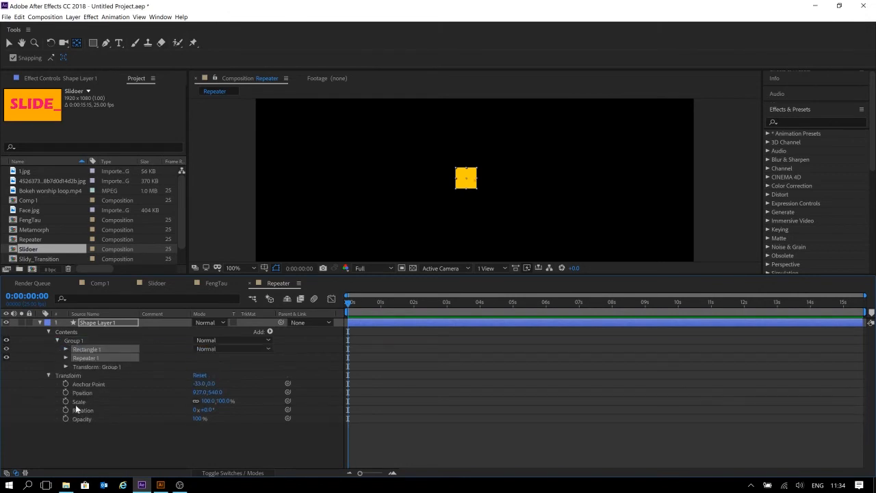
- Expand the Transform: Group 1 properties
{"action": "left_click", "coordinate": [94, 376]}
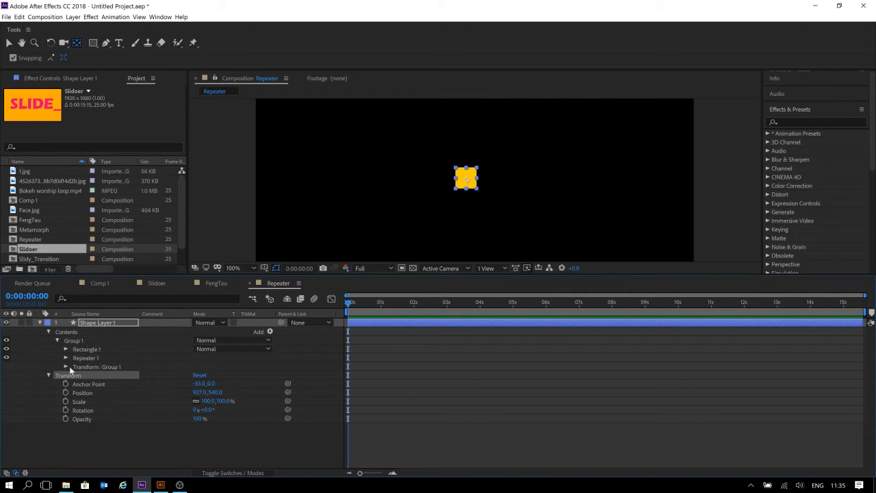
{"action": "left_click", "coordinate": [92, 367]}
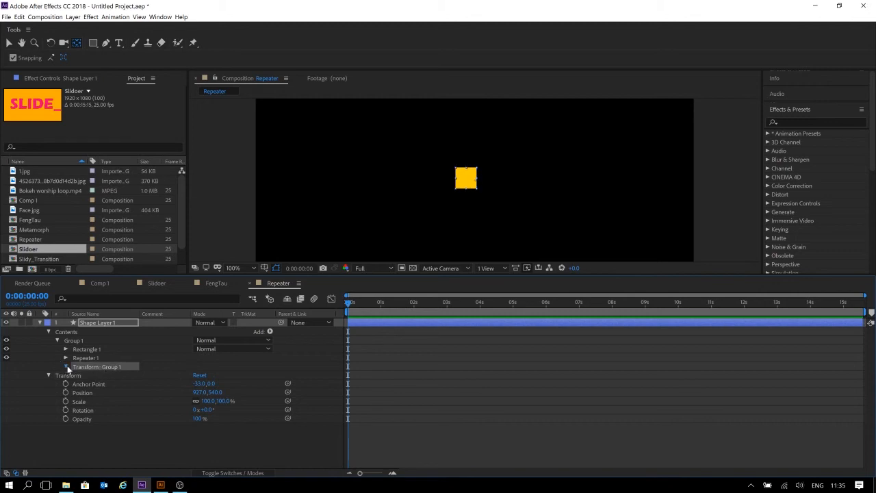
{"action": "left_click", "coordinate": [66, 366]}
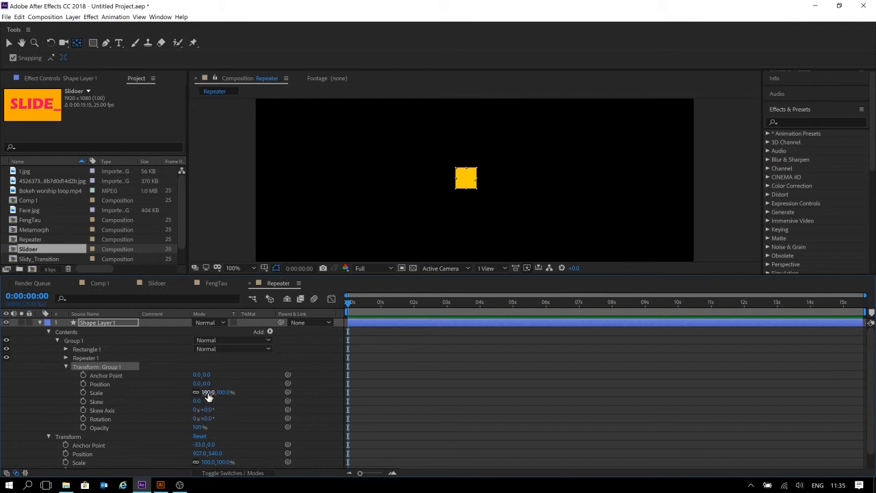
- Try rotating Group 1 and changing its vertical position through the group's transform, undoing each change
{"action": "left_click_drag", "start_coordinate": [205, 418], "coordinate": [379, 411]}
{"action": "key", "text": "ctrl+z"}
{"action": "left_click_drag", "start_coordinate": [206, 383], "coordinate": [273, 376]}
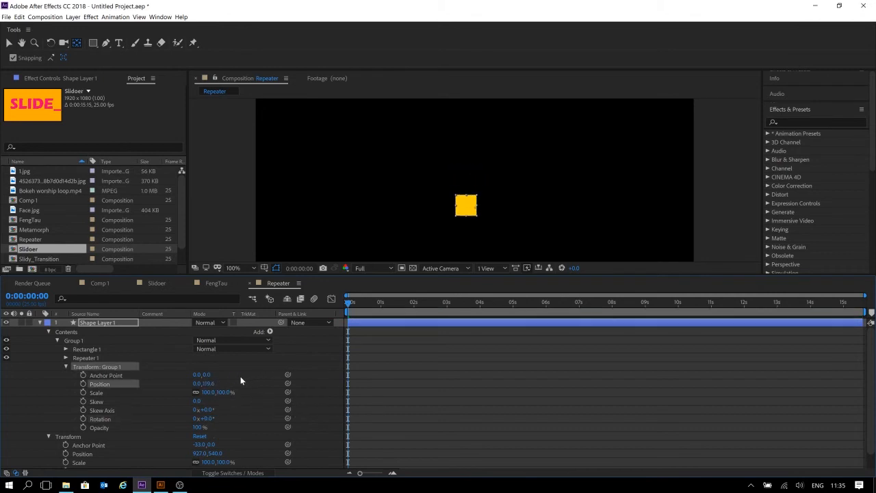
{"action": "key", "text": "ctrl+z"}
- Expand the repeater's transform inside Group 1 and set its Position to 0, 71 and Rotation to 191°
{"action": "left_click", "coordinate": [65, 357]}
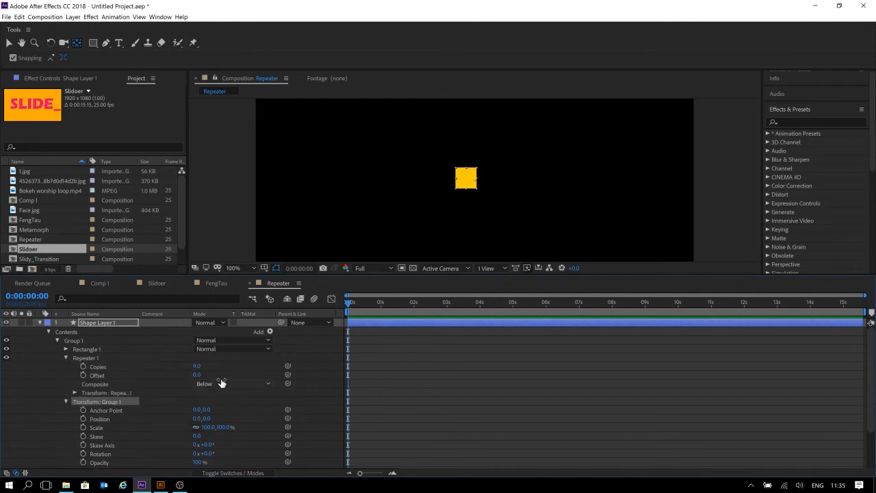
{"action": "left_click", "coordinate": [75, 393]}
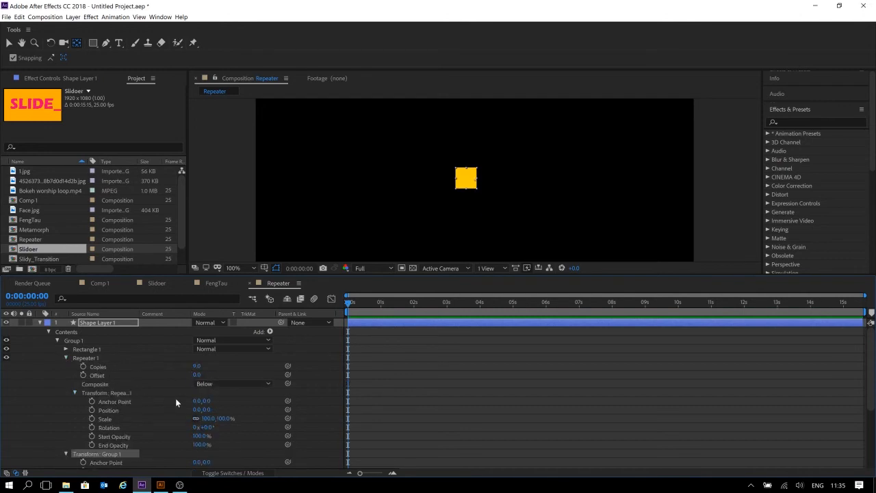
{"action": "scroll", "coordinate": [175, 398], "scroll_direction": "down", "scroll_amount": 1}
{"action": "left_click_drag", "start_coordinate": [205, 401], "coordinate": [246, 383]}
{"action": "scroll", "coordinate": [597, 157], "scroll_direction": "down", "scroll_amount": 4}
{"action": "scroll", "coordinate": [538, 176], "scroll_direction": "up", "scroll_amount": 2}
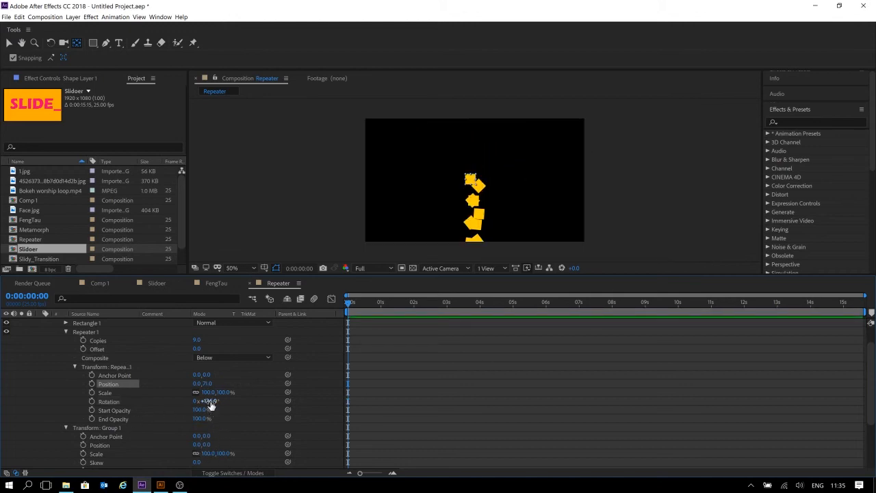
{"action": "left_click_drag", "start_coordinate": [209, 402], "coordinate": [236, 390]}
{"action": "scroll", "coordinate": [232, 419], "scroll_direction": "down", "scroll_amount": 1}
{"action": "scroll", "coordinate": [234, 423], "scroll_direction": "down", "scroll_amount": 2}
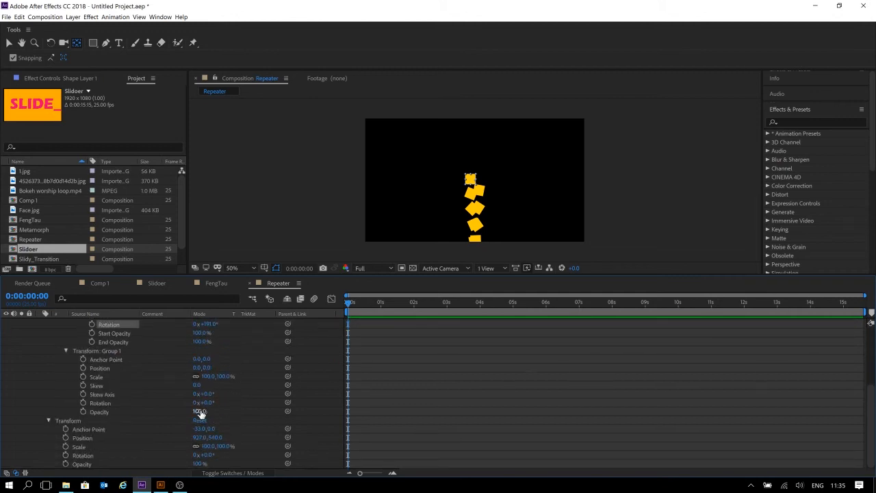
- Try changing Group 1's Rotation and the repeater's Start Opacity, undoing each change
{"action": "left_click_drag", "start_coordinate": [204, 402], "coordinate": [158, 381]}
{"action": "key", "text": "ctrl+z"}
{"action": "scroll", "coordinate": [186, 371], "scroll_direction": "up", "scroll_amount": 2}
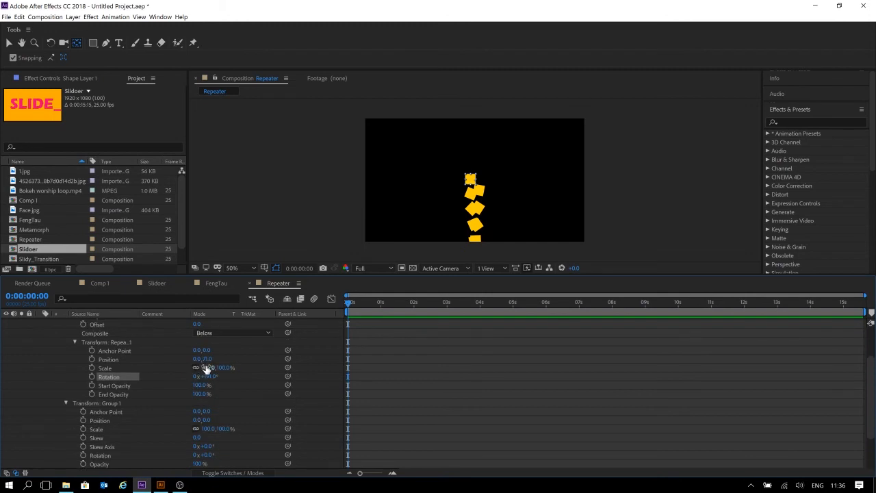
{"action": "left_click_drag", "start_coordinate": [199, 386], "coordinate": [140, 390]}
{"action": "key", "text": "ctrl+z"}
- Set the repeater transform's Position to 17, 0 and its Rotation to 207°
{"action": "mouse_move", "coordinate": [203, 358]}
{"action": "left_mouse_down"}
{"action": "mouse_move", "coordinate": [89, 352]}
{"action": "mouse_move", "coordinate": [367, 338]}
{"action": "mouse_move", "coordinate": [202, 357]}
{"action": "left_mouse_up"}
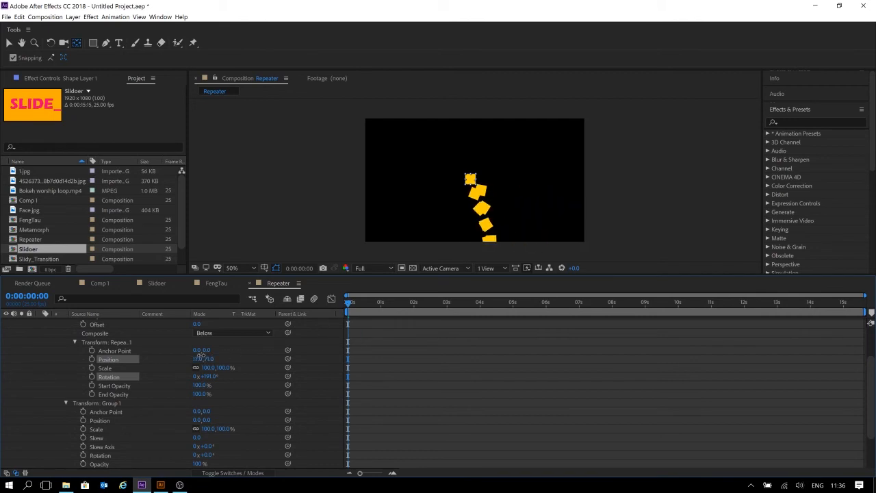
{"action": "type", "text": "0"}
{"action": "key", "text": "Return"}
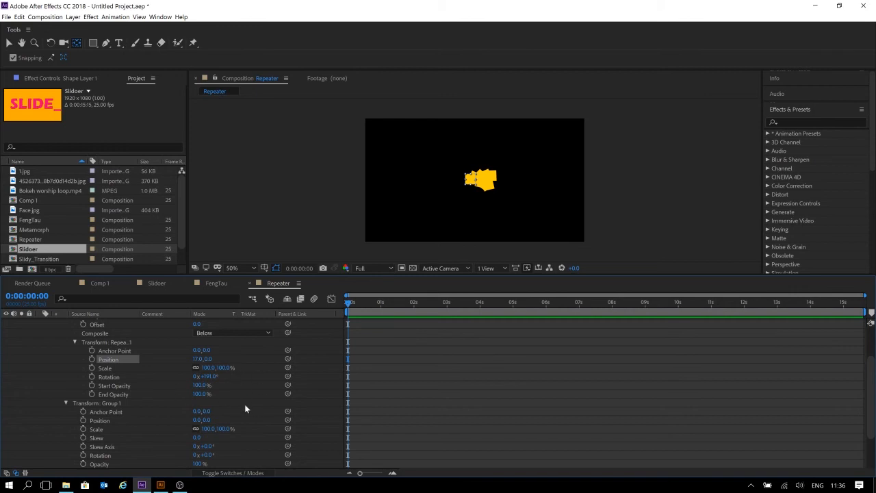
{"action": "mouse_move", "coordinate": [213, 380]}
{"action": "left_mouse_down"}
{"action": "mouse_move", "coordinate": [140, 379]}
{"action": "mouse_move", "coordinate": [208, 378]}
{"action": "left_mouse_up"}
- Set Group 1's Position to 0, 6 and Scale to 271%, trying a Skew and resetting it to 0
{"action": "mouse_move", "coordinate": [204, 420]}
{"action": "left_mouse_down"}
{"action": "mouse_move", "coordinate": [234, 416]}
{"action": "mouse_move", "coordinate": [207, 420]}
{"action": "left_mouse_up"}
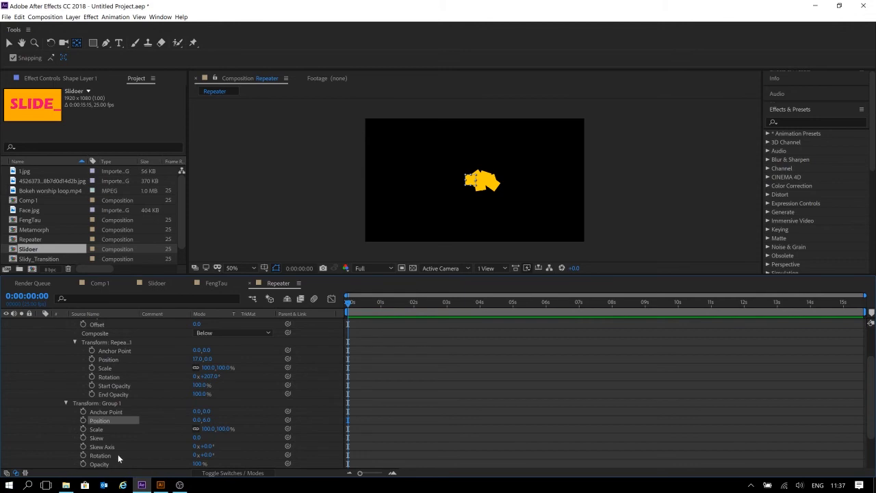
{"action": "mouse_move", "coordinate": [197, 438]}
{"action": "left_mouse_down"}
{"action": "mouse_move", "coordinate": [302, 438]}
{"action": "mouse_move", "coordinate": [226, 438]}
{"action": "mouse_move", "coordinate": [243, 428]}
{"action": "mouse_move", "coordinate": [438, 420]}
{"action": "mouse_move", "coordinate": [205, 431]}
{"action": "mouse_move", "coordinate": [200, 440]}
{"action": "left_mouse_up"}
{"action": "left_click", "coordinate": [200, 439]}
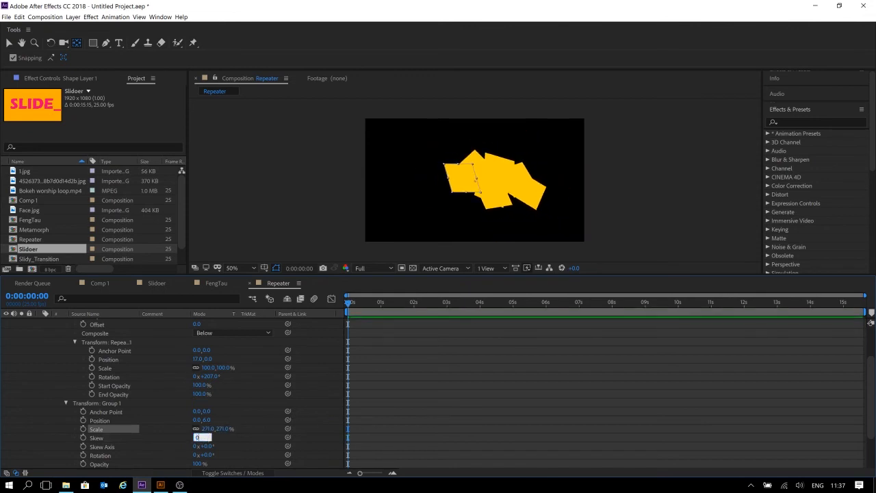
{"action": "key", "text": "Return"}
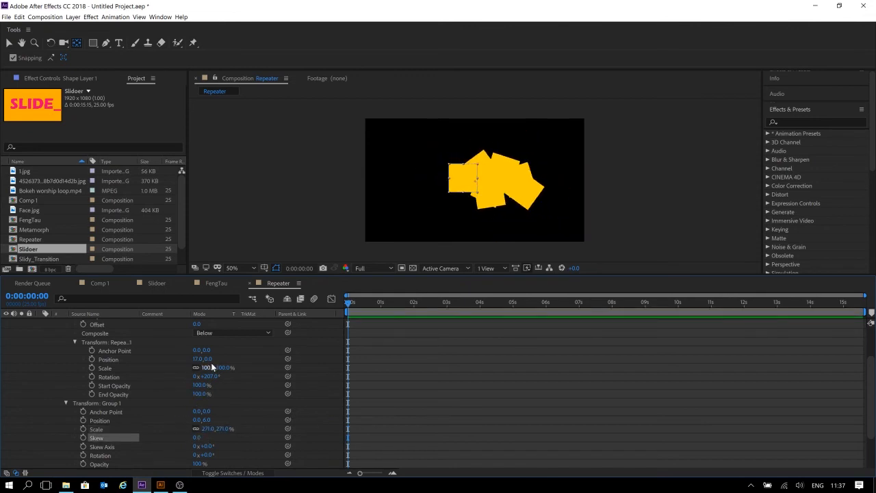
- Set the repeater transform's Scale to 80% and Position to 17, -4, and the shape layer's own Position to 933, 540
{"action": "mouse_move", "coordinate": [211, 368]}
{"action": "left_mouse_down"}
{"action": "mouse_move", "coordinate": [200, 365]}
{"action": "mouse_move", "coordinate": [227, 359]}
{"action": "mouse_move", "coordinate": [185, 359]}
{"action": "mouse_move", "coordinate": [237, 358]}
{"action": "mouse_move", "coordinate": [179, 358]}
{"action": "mouse_move", "coordinate": [208, 358]}
{"action": "mouse_move", "coordinate": [199, 359]}
{"action": "left_mouse_up"}
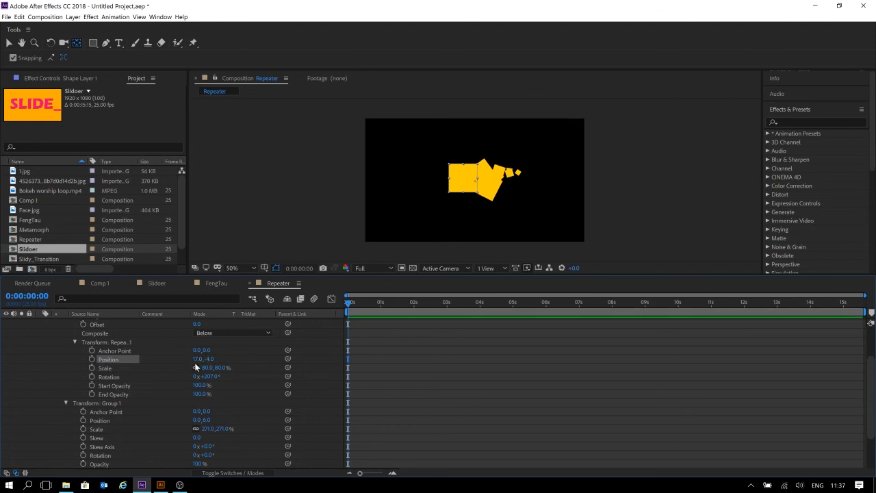
{"action": "scroll", "coordinate": [208, 386], "scroll_direction": "up", "scroll_amount": 2}
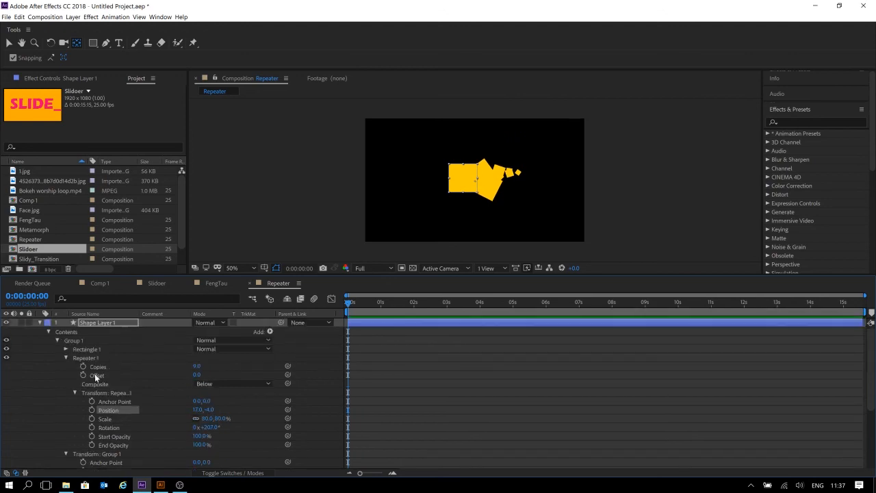
{"action": "scroll", "coordinate": [137, 395], "scroll_direction": "down", "scroll_amount": 3}
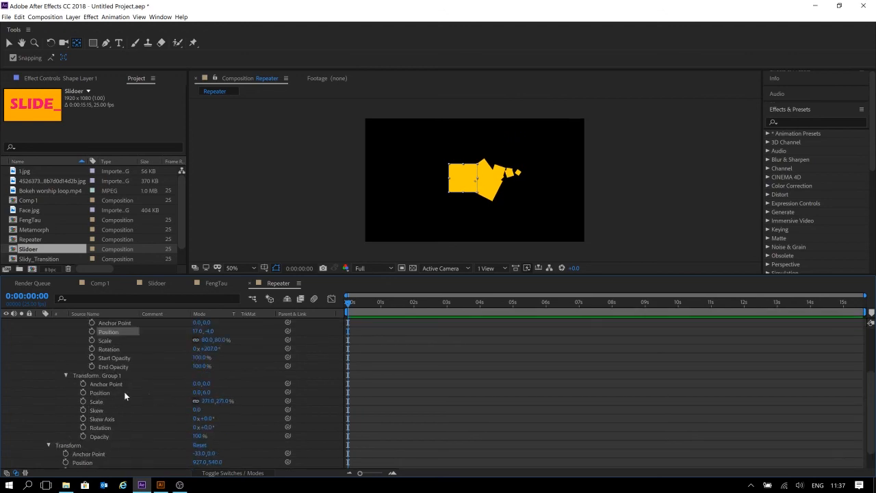
{"action": "scroll", "coordinate": [185, 397], "scroll_direction": "down", "scroll_amount": 1}
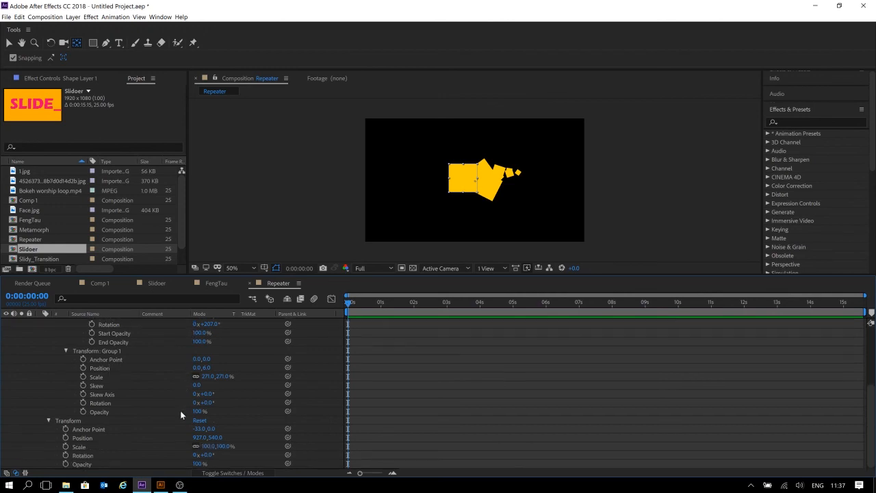
{"action": "left_click_drag", "start_coordinate": [197, 437], "coordinate": [219, 434]}
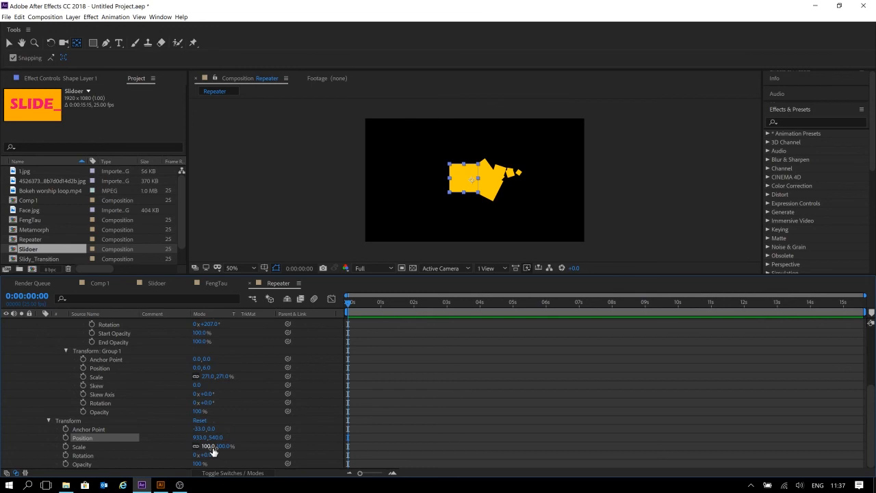
- Set Group 1's Rotation to 135°, Skew Axis to 20° and Position to 25, -42 in the group's transform
{"action": "mouse_move", "coordinate": [207, 405]}
{"action": "left_mouse_down"}
{"action": "mouse_move", "coordinate": [250, 406]}
{"action": "mouse_move", "coordinate": [202, 412]}
{"action": "mouse_move", "coordinate": [221, 395]}
{"action": "left_mouse_up"}
{"action": "right_click", "coordinate": [222, 395]}
{"action": "left_click", "coordinate": [208, 393]}
{"action": "left_click", "coordinate": [208, 393]}
{"action": "left_click", "coordinate": [223, 398]}
{"action": "left_click_drag", "start_coordinate": [206, 370], "coordinate": [222, 364]}
- Set the repeater transform's Anchor Point to 24, 344, Position to 17, -44 and Scale to 81%, and deselect the layer
{"action": "scroll", "coordinate": [217, 370], "scroll_direction": "up", "scroll_amount": 1}
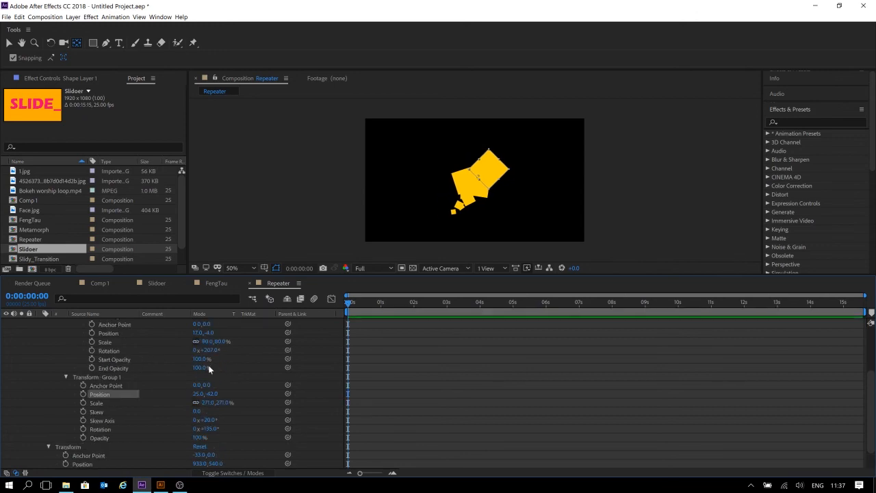
{"action": "scroll", "coordinate": [249, 365], "scroll_direction": "up", "scroll_amount": 2}
{"action": "left_click_drag", "start_coordinate": [198, 380], "coordinate": [443, 372]}
{"action": "mouse_move", "coordinate": [211, 375]}
{"action": "left_mouse_down"}
{"action": "mouse_move", "coordinate": [68, 373]}
{"action": "mouse_move", "coordinate": [172, 368]}
{"action": "mouse_move", "coordinate": [171, 386]}
{"action": "mouse_move", "coordinate": [110, 385]}
{"action": "mouse_move", "coordinate": [198, 381]}
{"action": "mouse_move", "coordinate": [227, 392]}
{"action": "mouse_move", "coordinate": [210, 393]}
{"action": "mouse_move", "coordinate": [199, 388]}
{"action": "mouse_move", "coordinate": [245, 385]}
{"action": "mouse_move", "coordinate": [160, 385]}
{"action": "mouse_move", "coordinate": [206, 386]}
{"action": "left_mouse_up"}
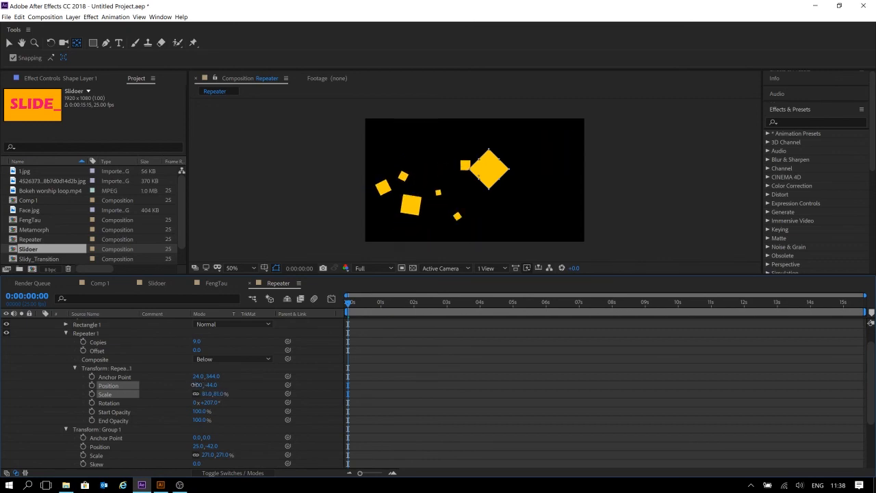
{"action": "left_click", "coordinate": [656, 378]}
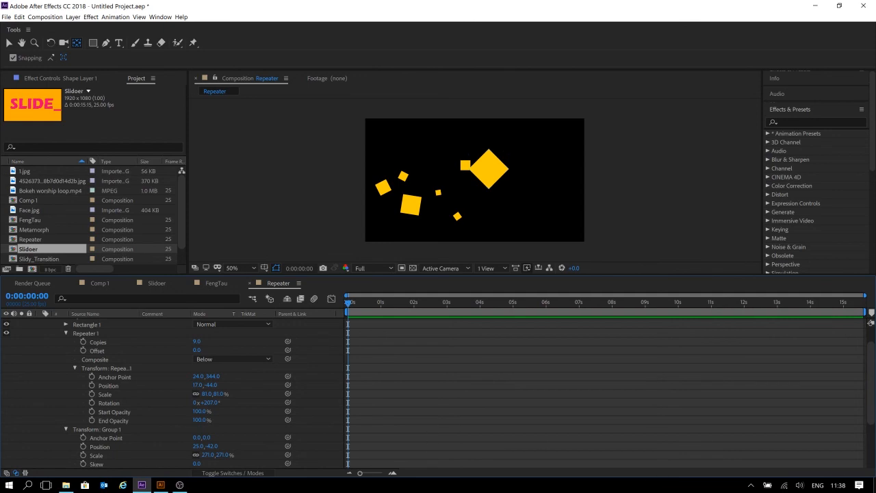
{"action": "left_click", "coordinate": [180, 484]}
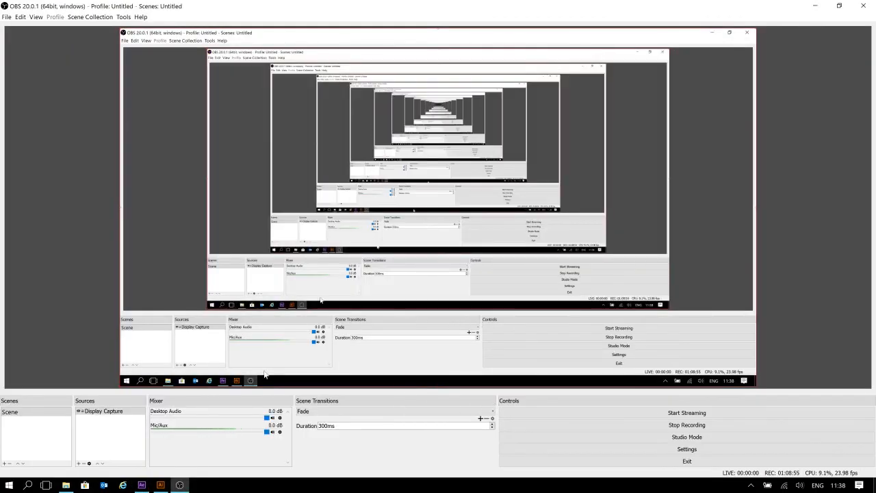